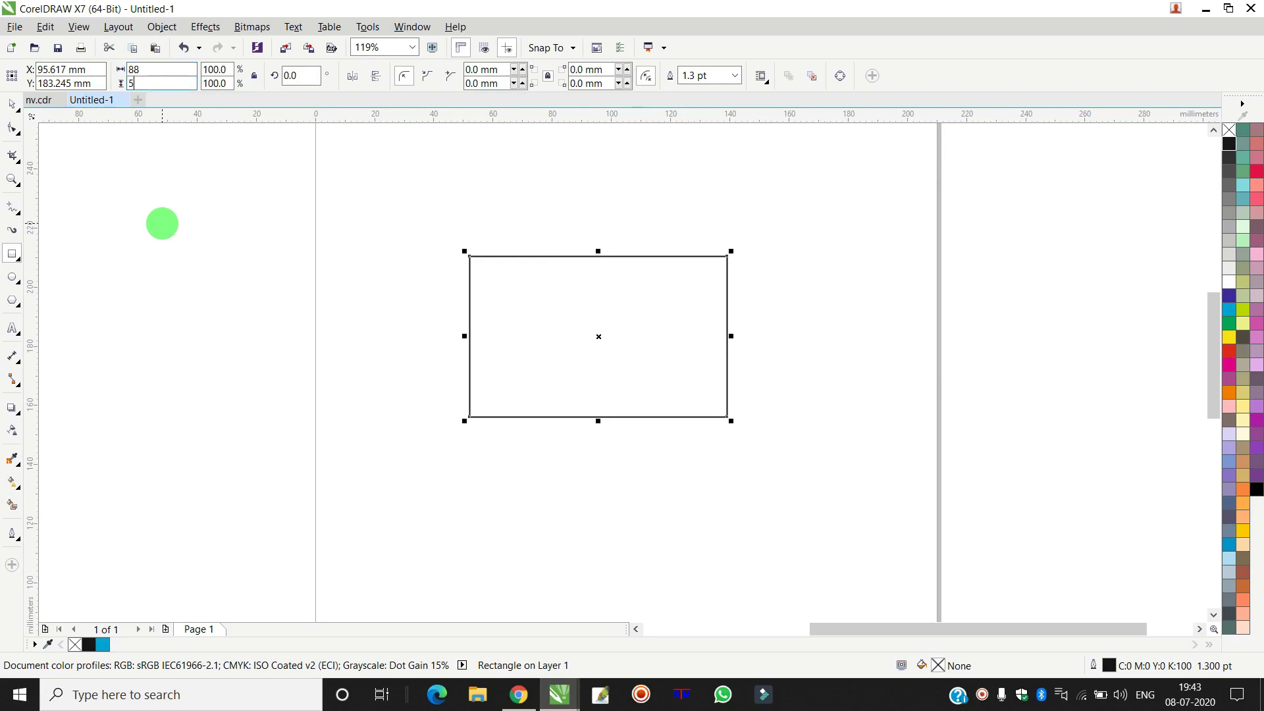
Step: Resize the rectangle to 88 mm wide by 54 mm high
key(Return)
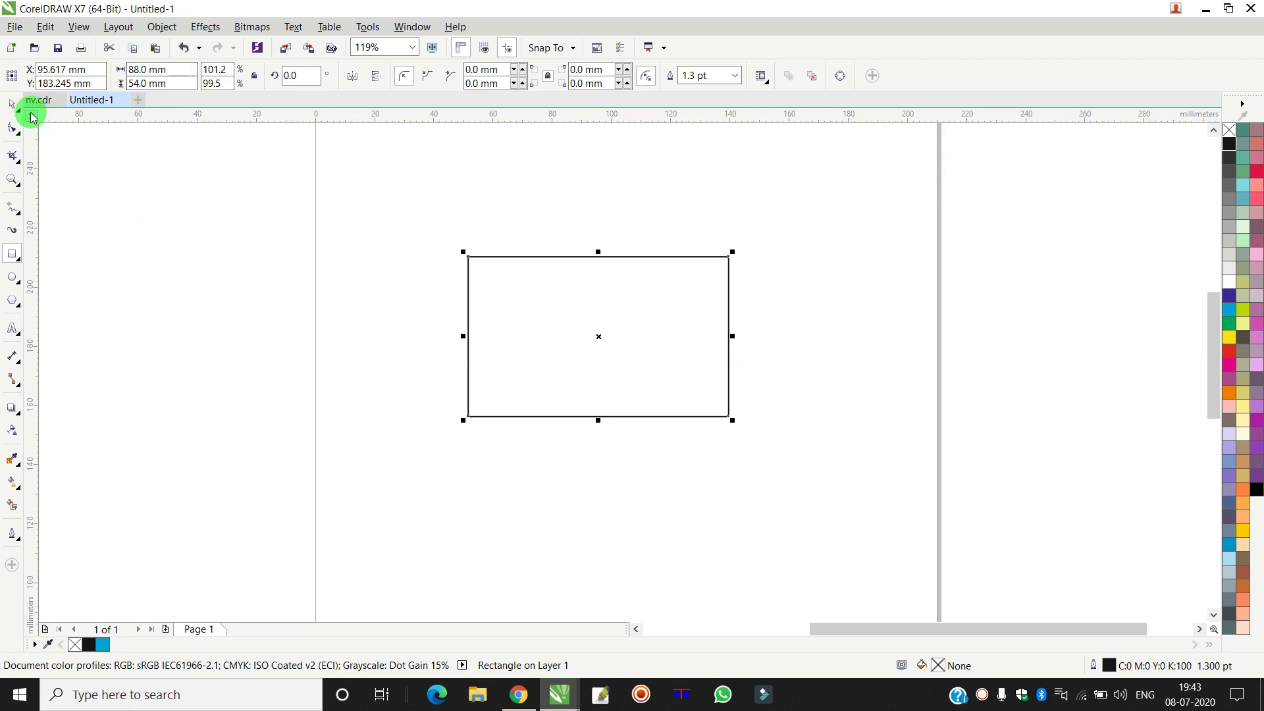
click(12, 179)
drag(425, 232, 776, 448)
click(12, 104)
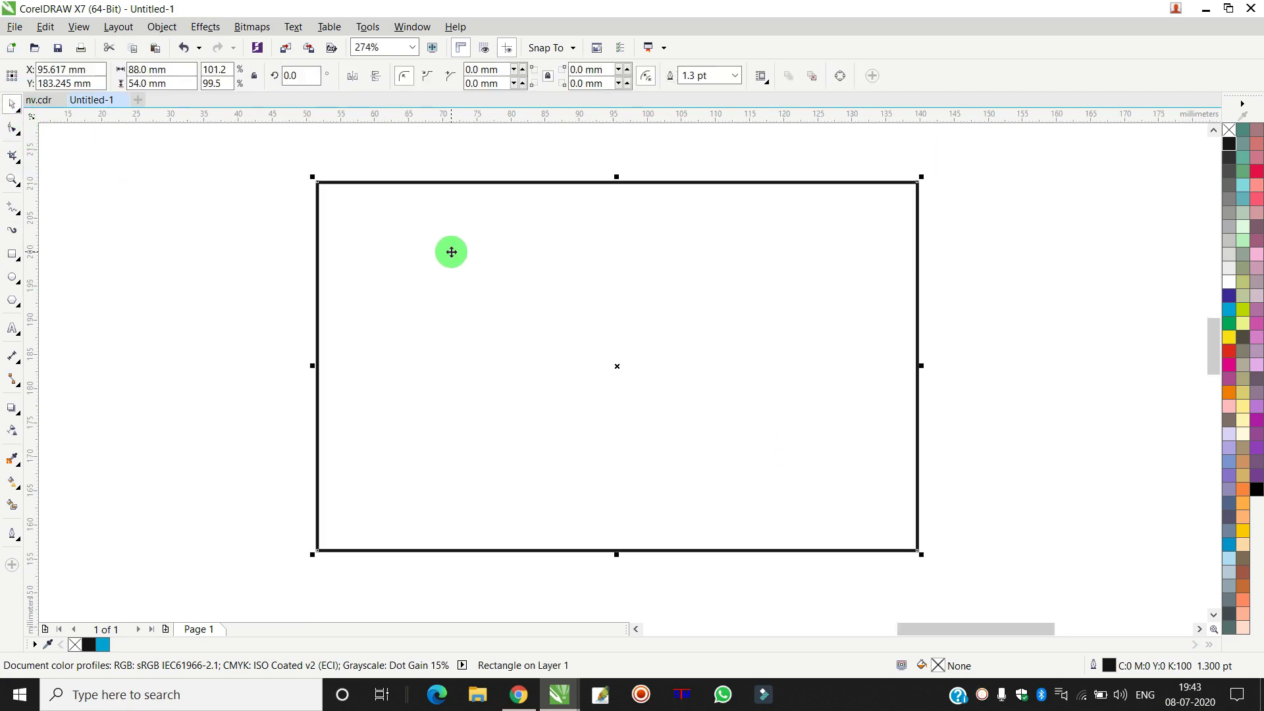
Step: Copy the 88 × 54 mm rectangle and paste a duplicate in the same position
right_click(452, 255)
click(486, 406)
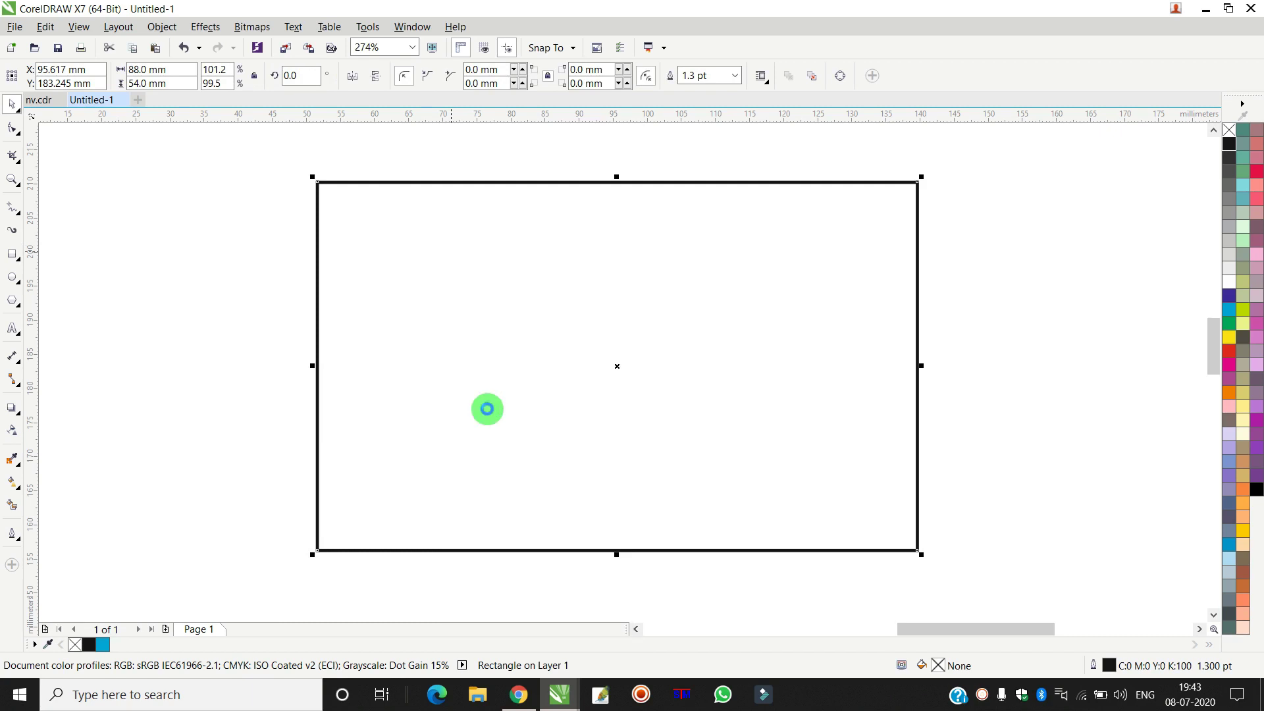
click(992, 239)
right_click(993, 238)
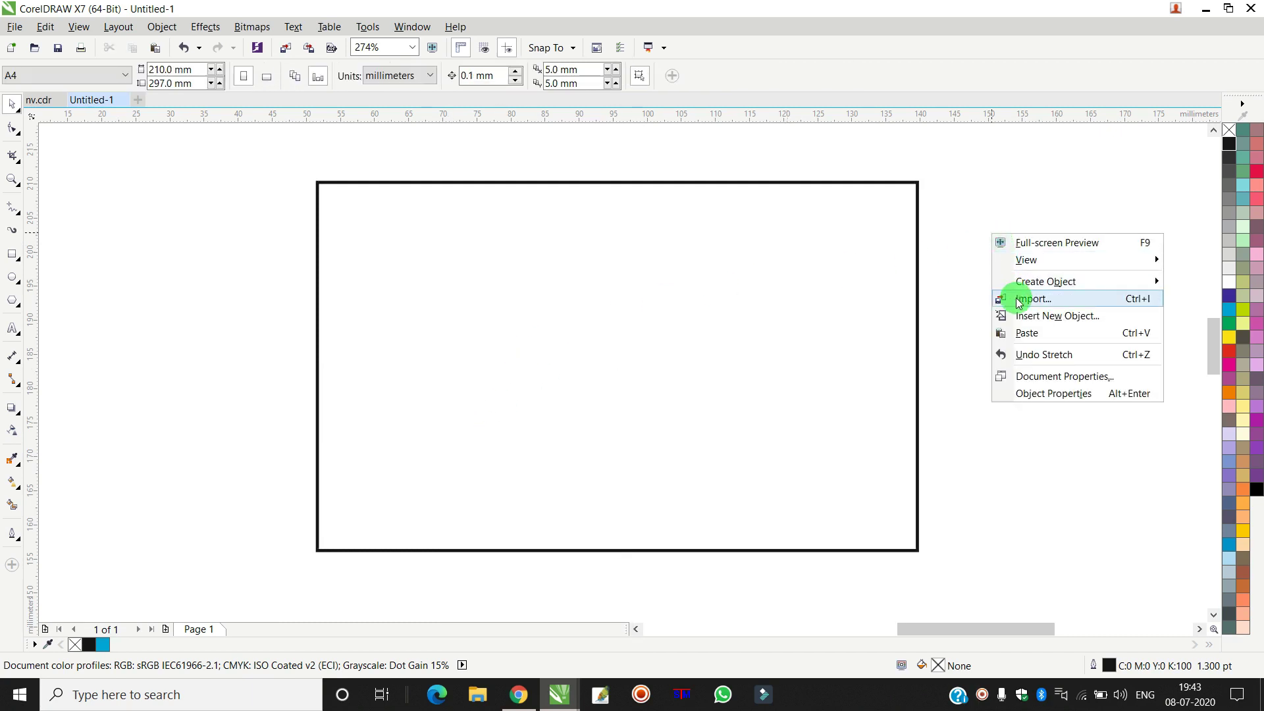
click(1031, 339)
Step: Shrink the duplicate to about 45.9 × 23 mm so it occupies the card's upper-right corner
drag(617, 551, 678, 346)
drag(312, 263, 591, 274)
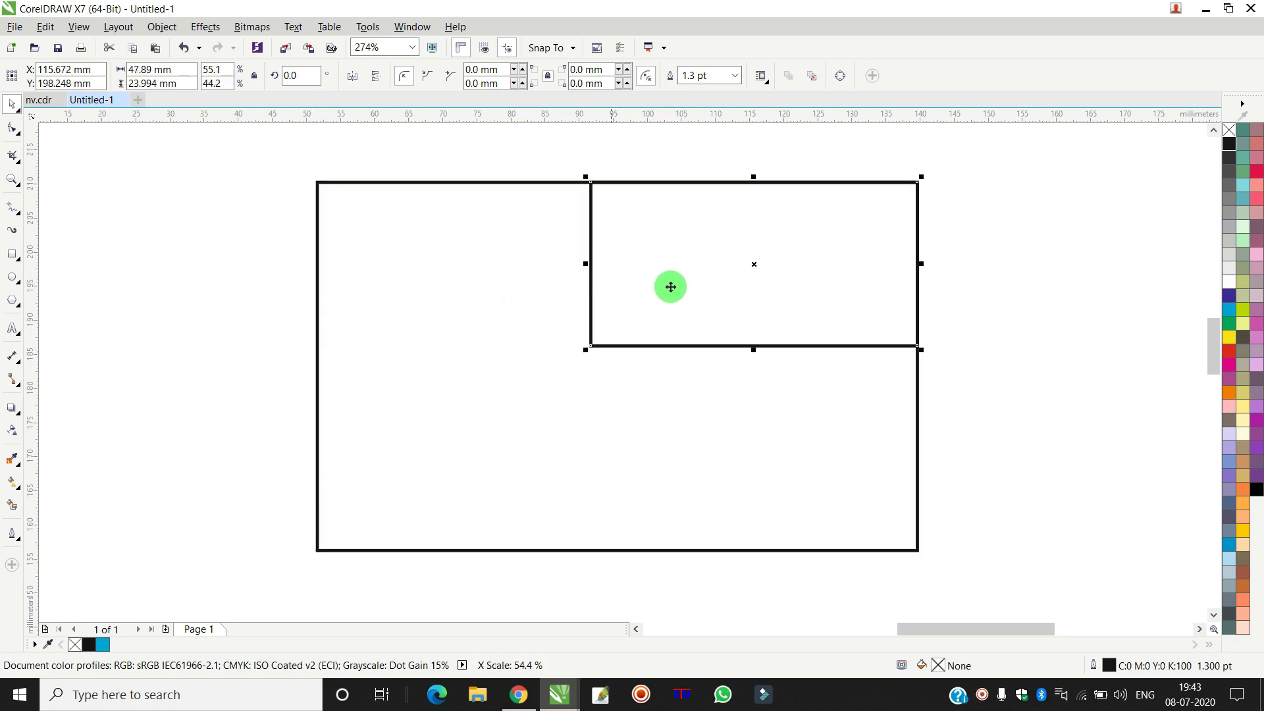
drag(756, 349, 756, 340)
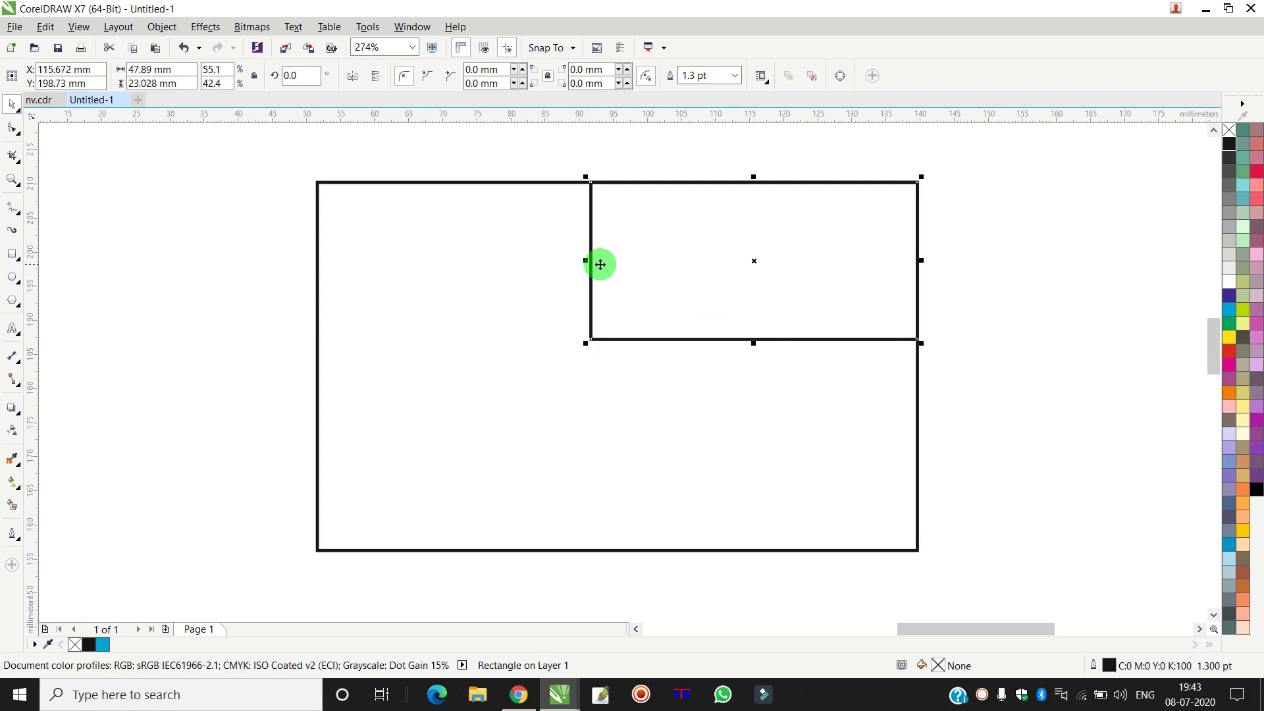
drag(585, 263, 601, 260)
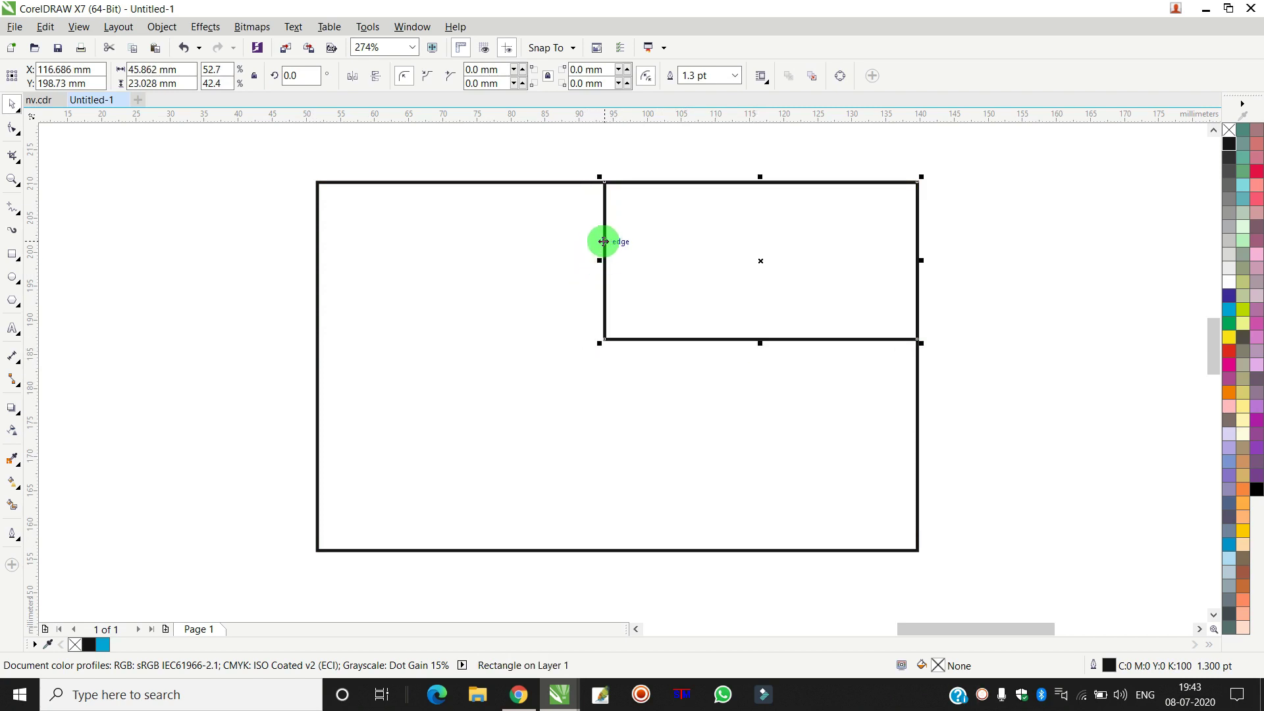
Step: Convert the small rectangle to curves and slant its left edge by moving the upper node outward and the lower node inward
click(162, 27)
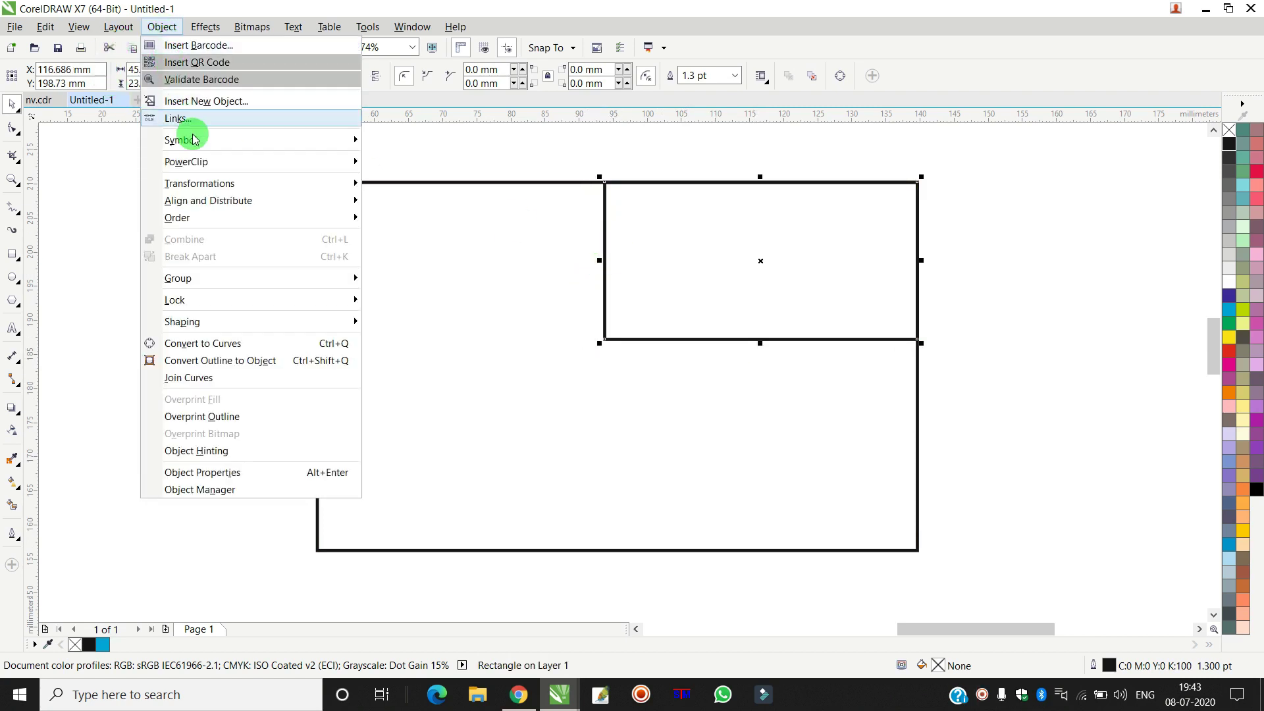
click(203, 343)
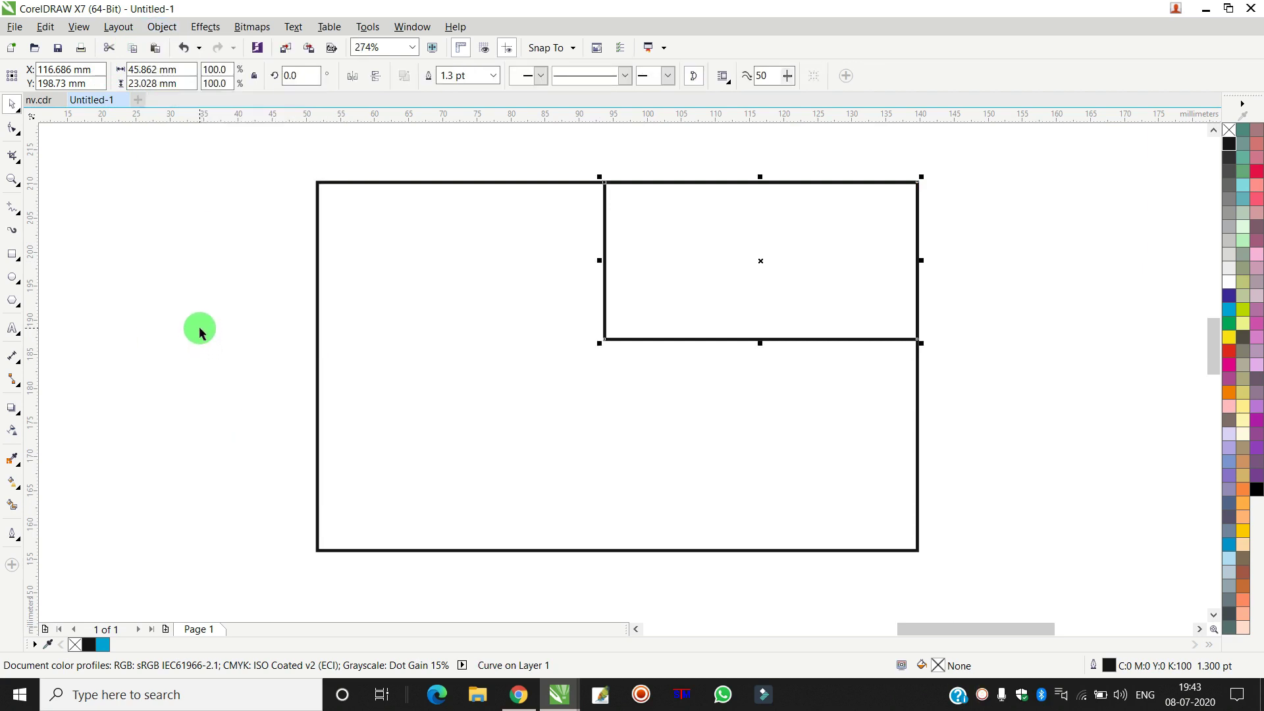
click(12, 127)
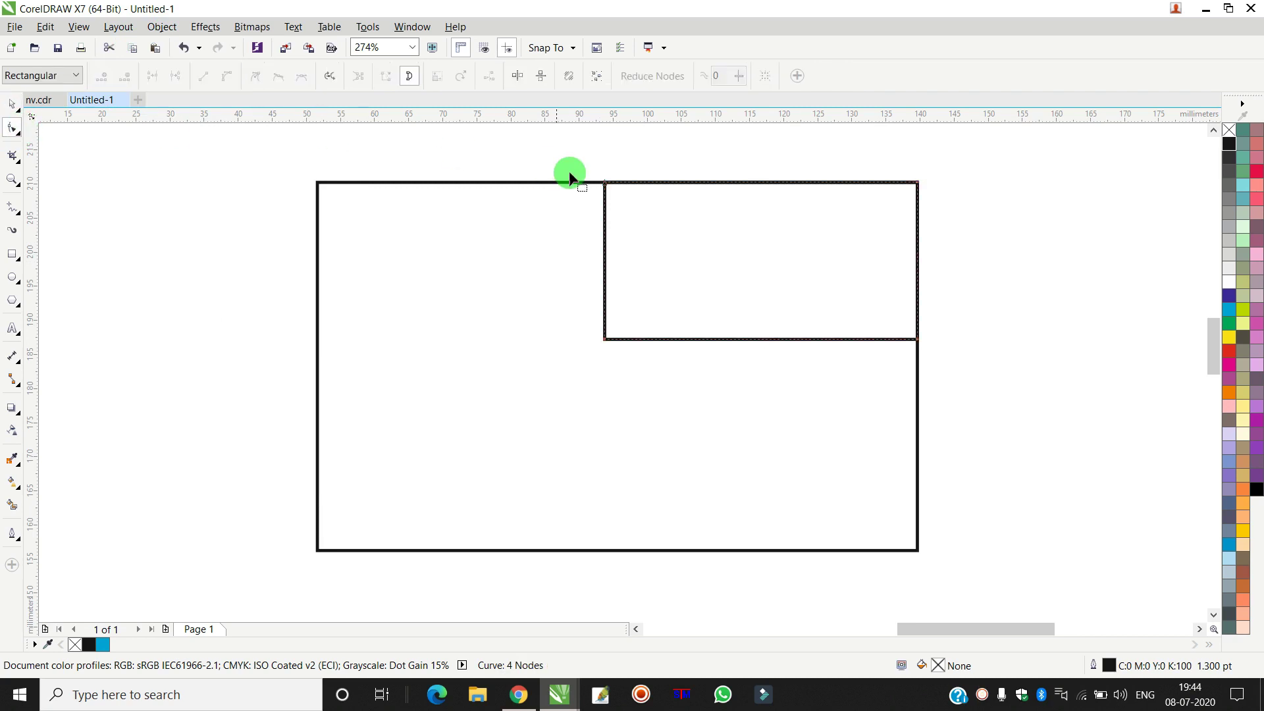
drag(563, 160, 547, 183)
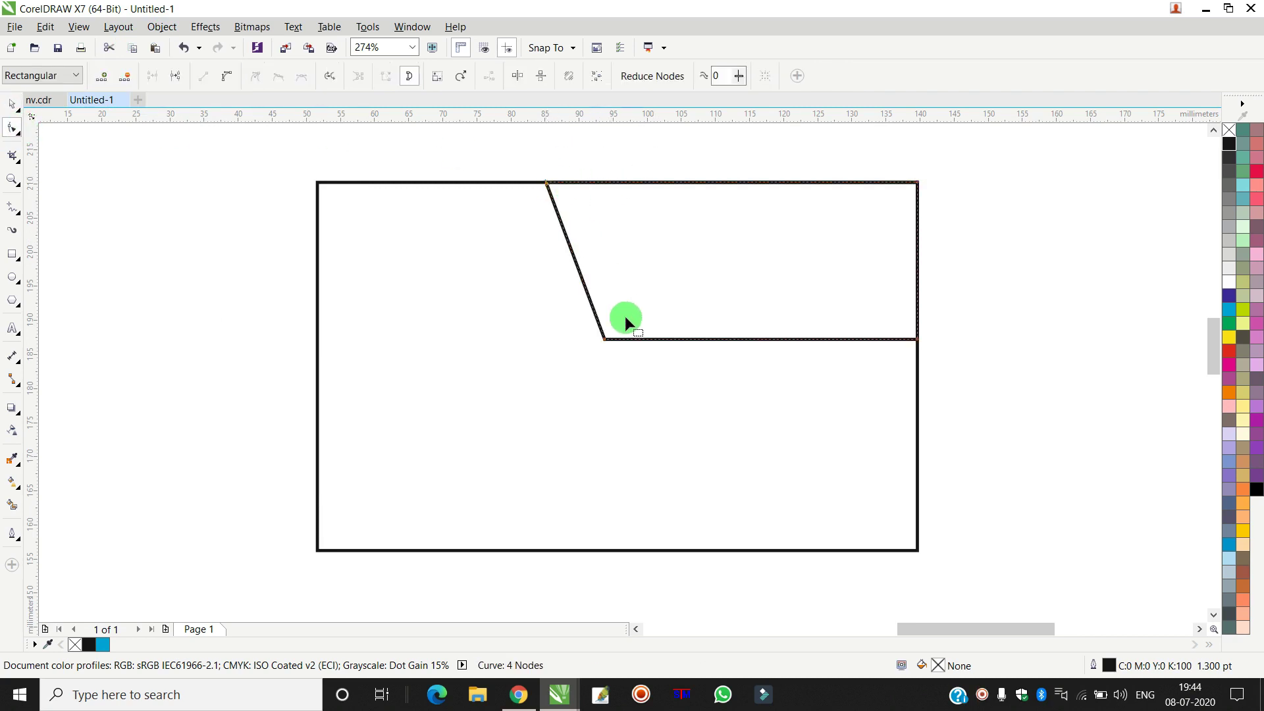
drag(604, 340, 637, 340)
Step: Convert the slanted edge to a curve and bend it into an S-shape with its control handles
click(570, 227)
click(262, 83)
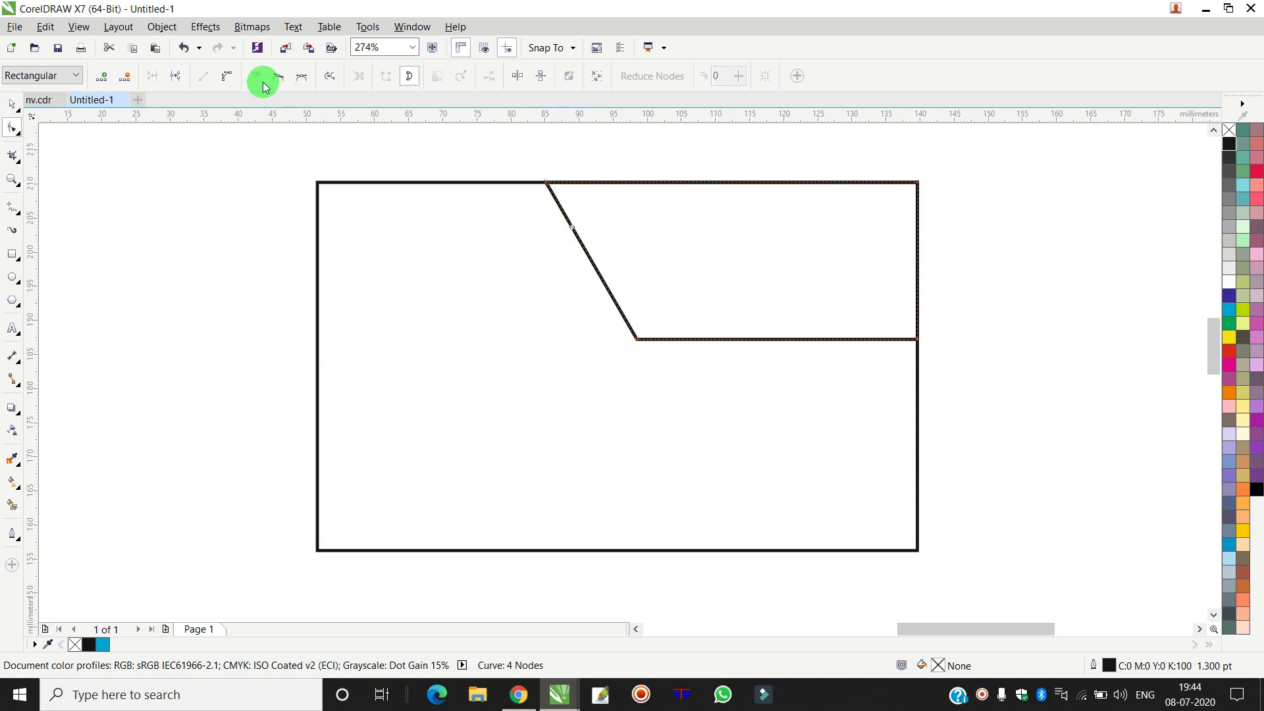
click(226, 77)
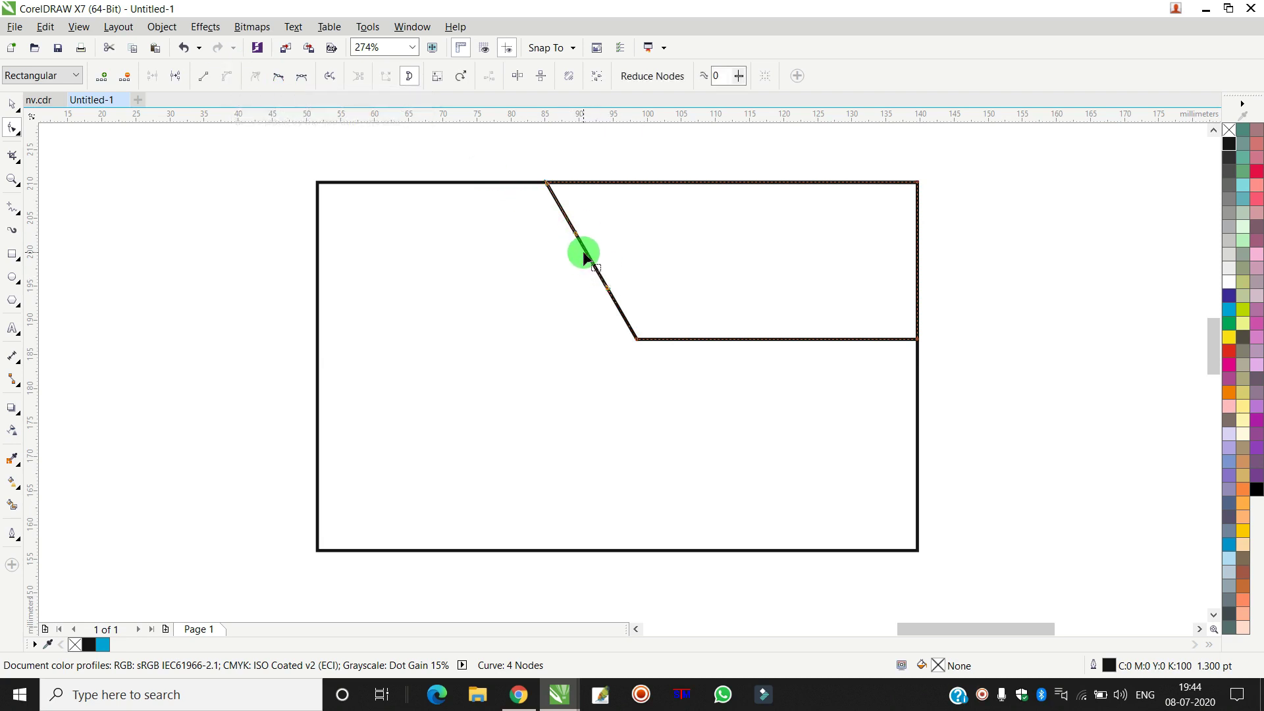
drag(590, 251, 612, 231)
drag(627, 349, 616, 362)
drag(635, 266, 535, 301)
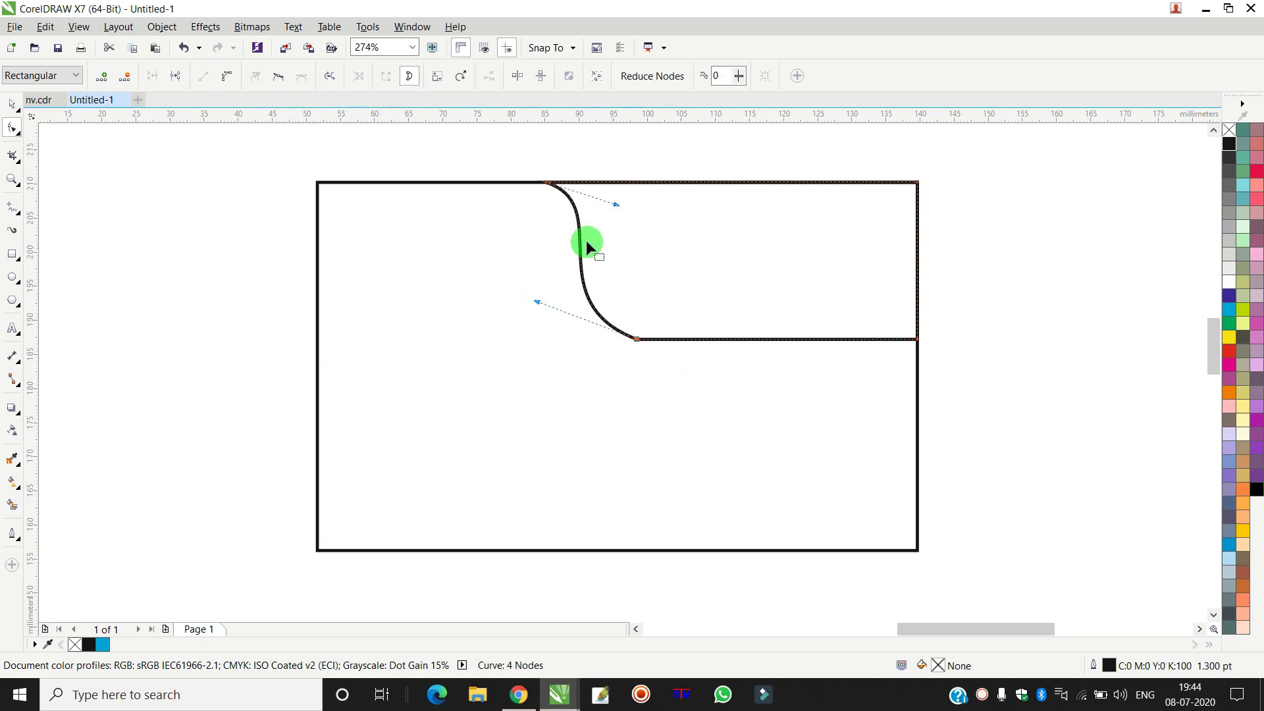
Step: Soften the S-curve by shifting its lower node to the right along the bottom edge and lengthening both handles, undoing the stray node move
drag(636, 338, 668, 340)
drag(568, 299, 519, 331)
drag(615, 204, 633, 207)
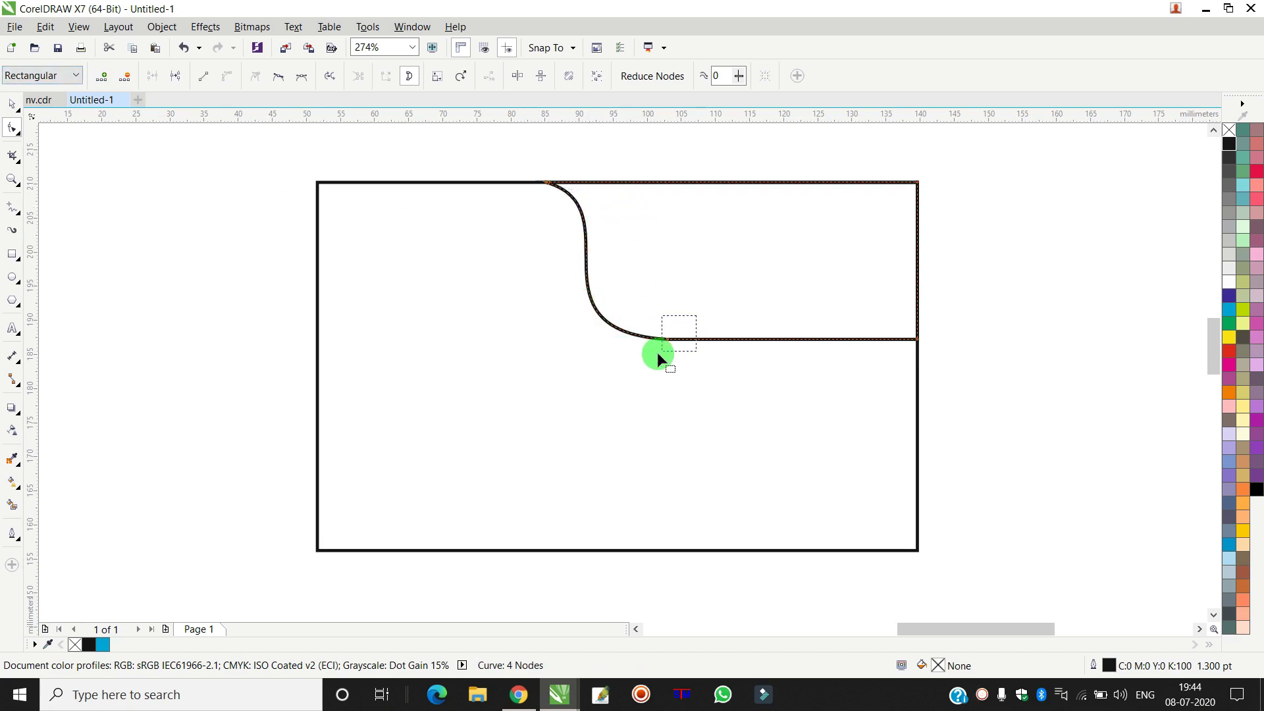
drag(666, 339, 685, 339)
click(597, 260)
drag(549, 184, 433, 174)
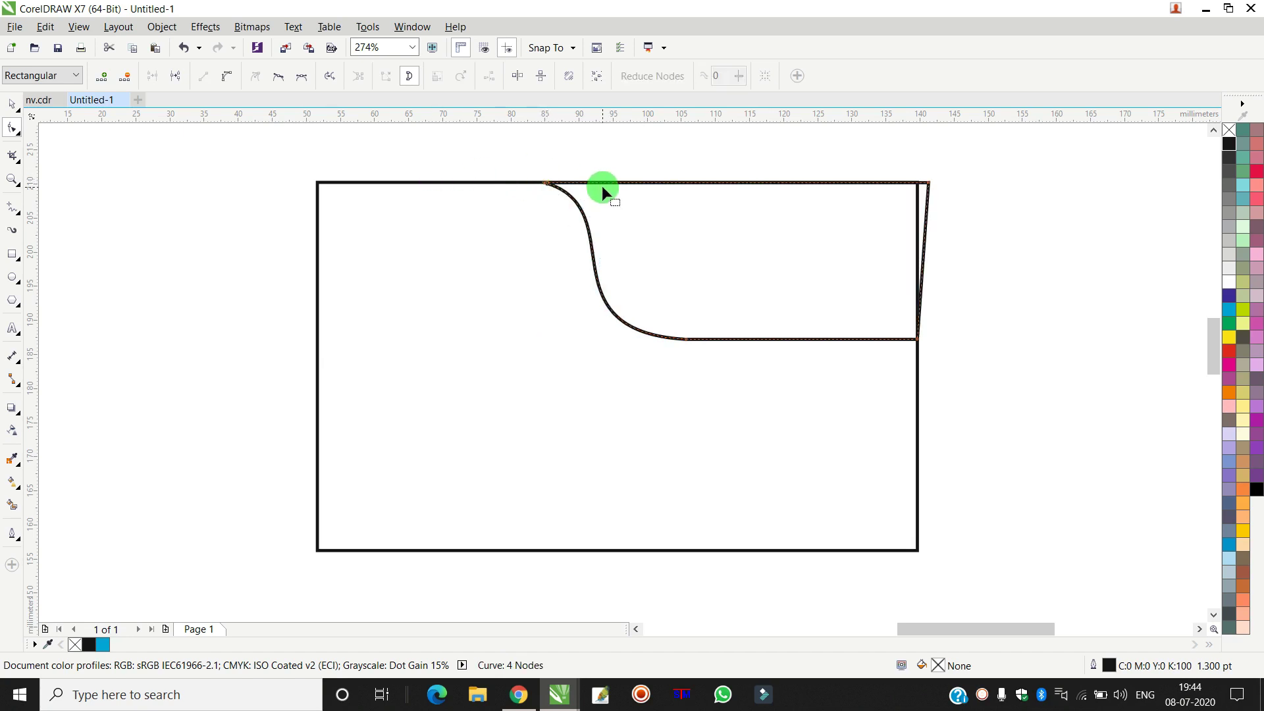
key(ctrl+z)
Step: Fine-tune the S-curve by adjusting its upper node along the card's top edge and slightly lengthening both handles
click(535, 183)
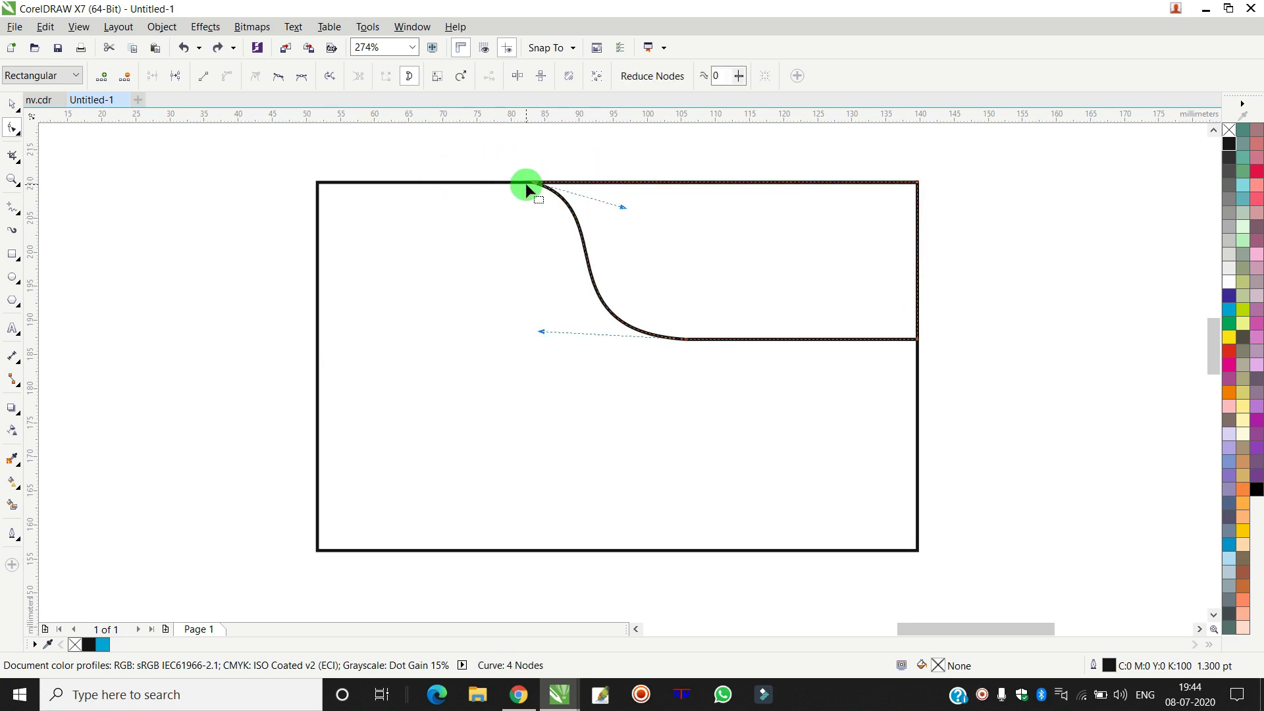
scroll(534, 184, up, 2)
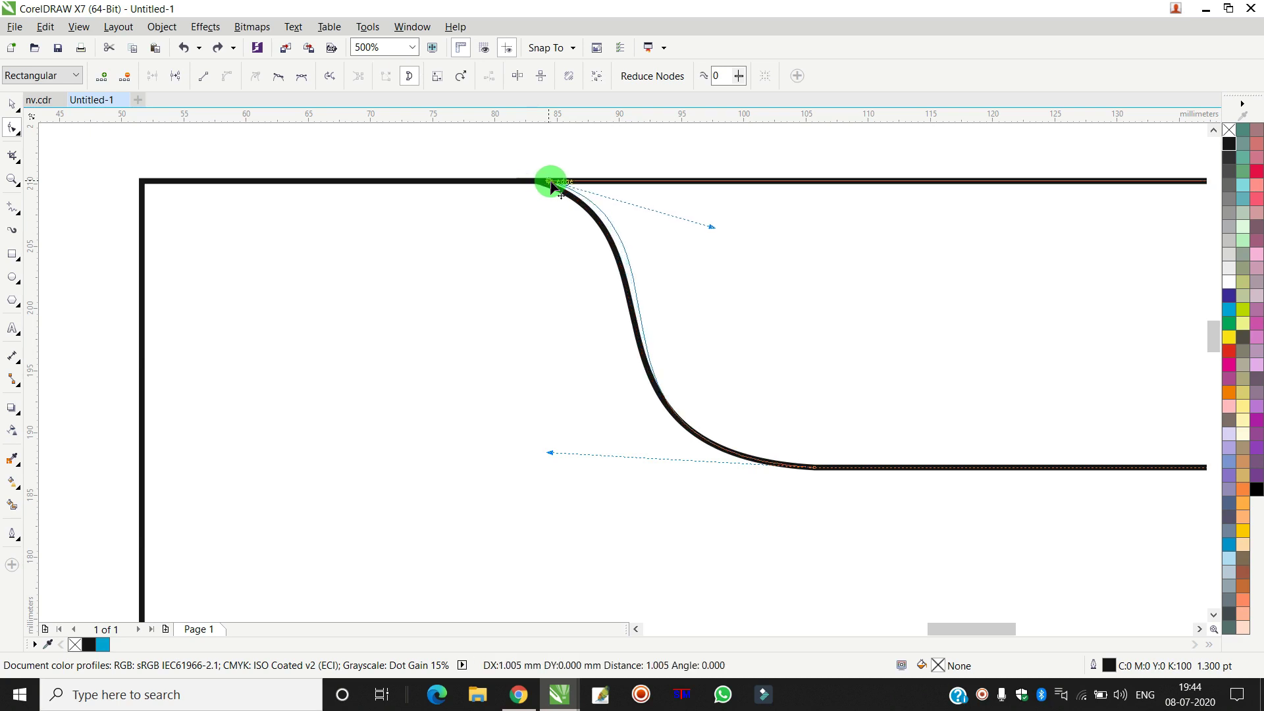
scroll(559, 201, down, 4)
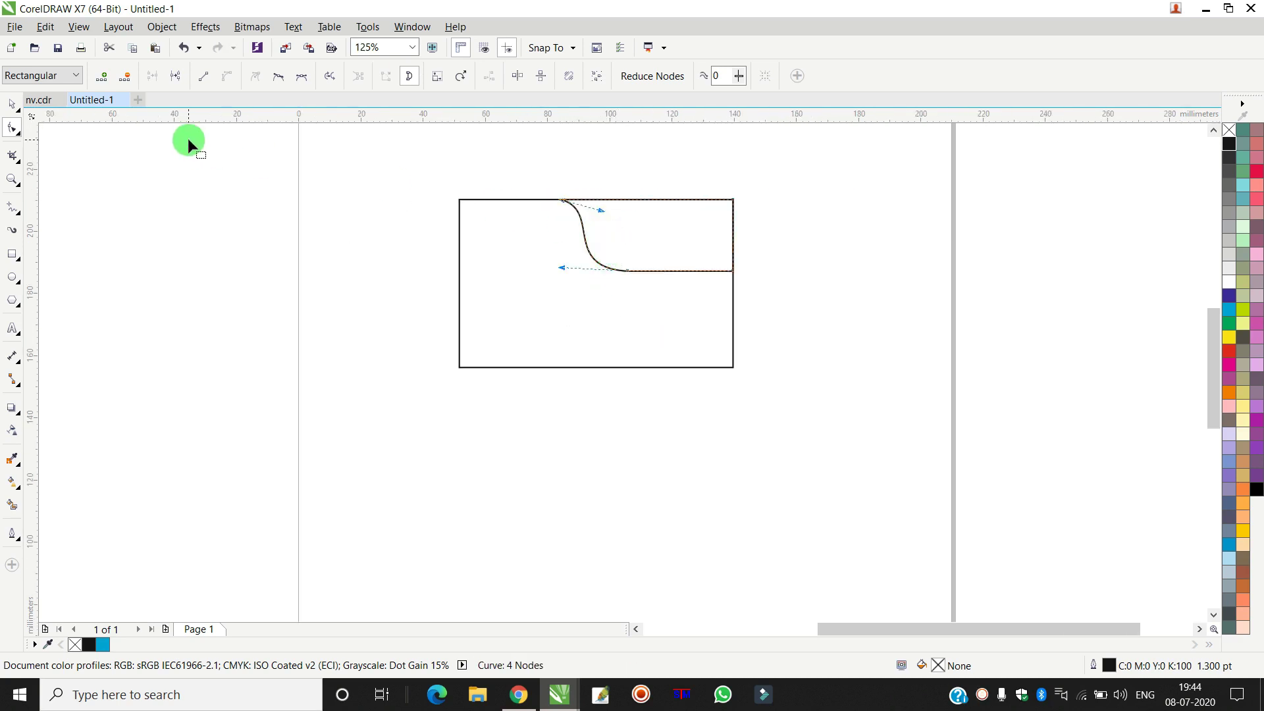
drag(559, 266, 553, 266)
drag(601, 209, 611, 210)
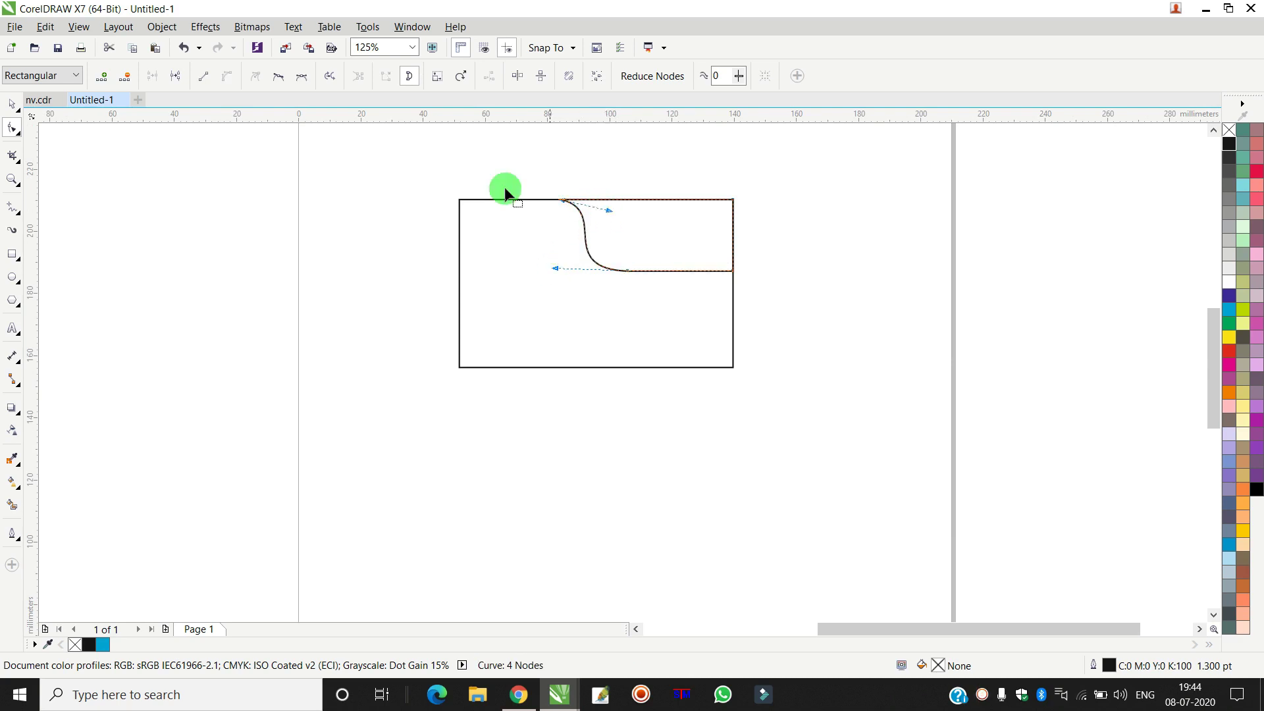
Step: Fill the curved corner shape with Sky Blue (C100 M20 Y0 K0) and remove its outline
click(13, 104)
click(804, 179)
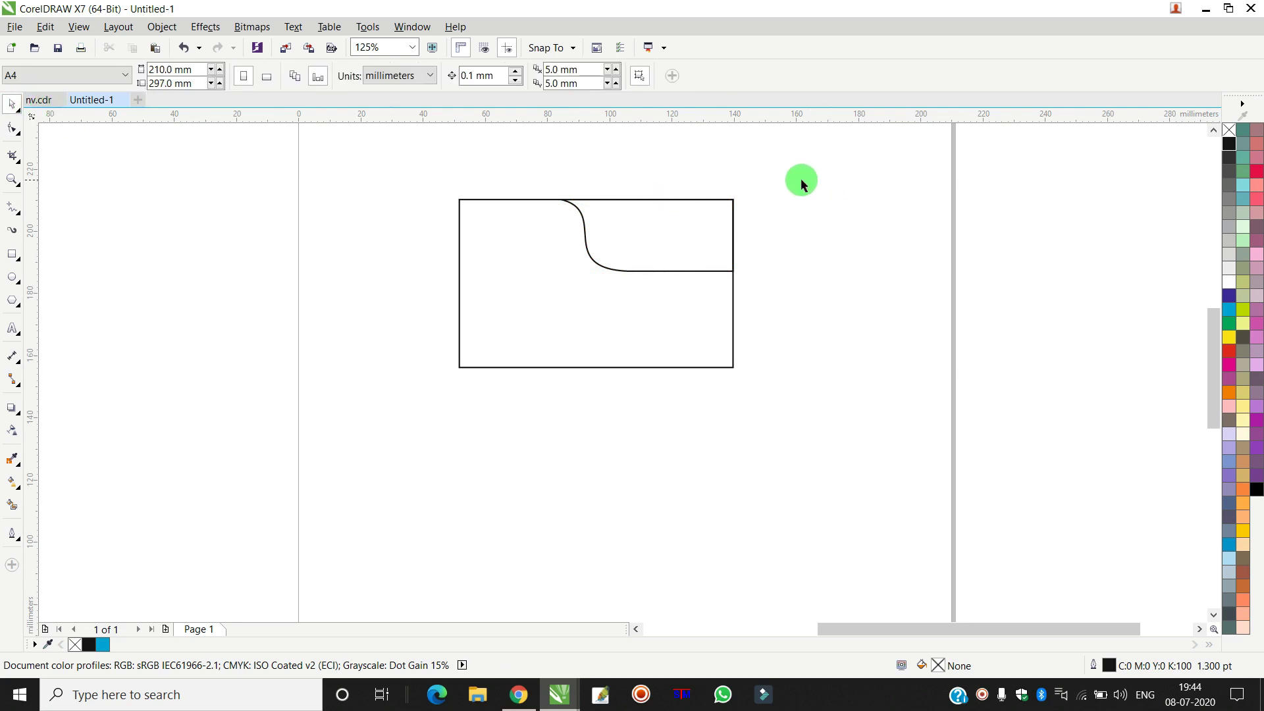
drag(777, 164, 540, 300)
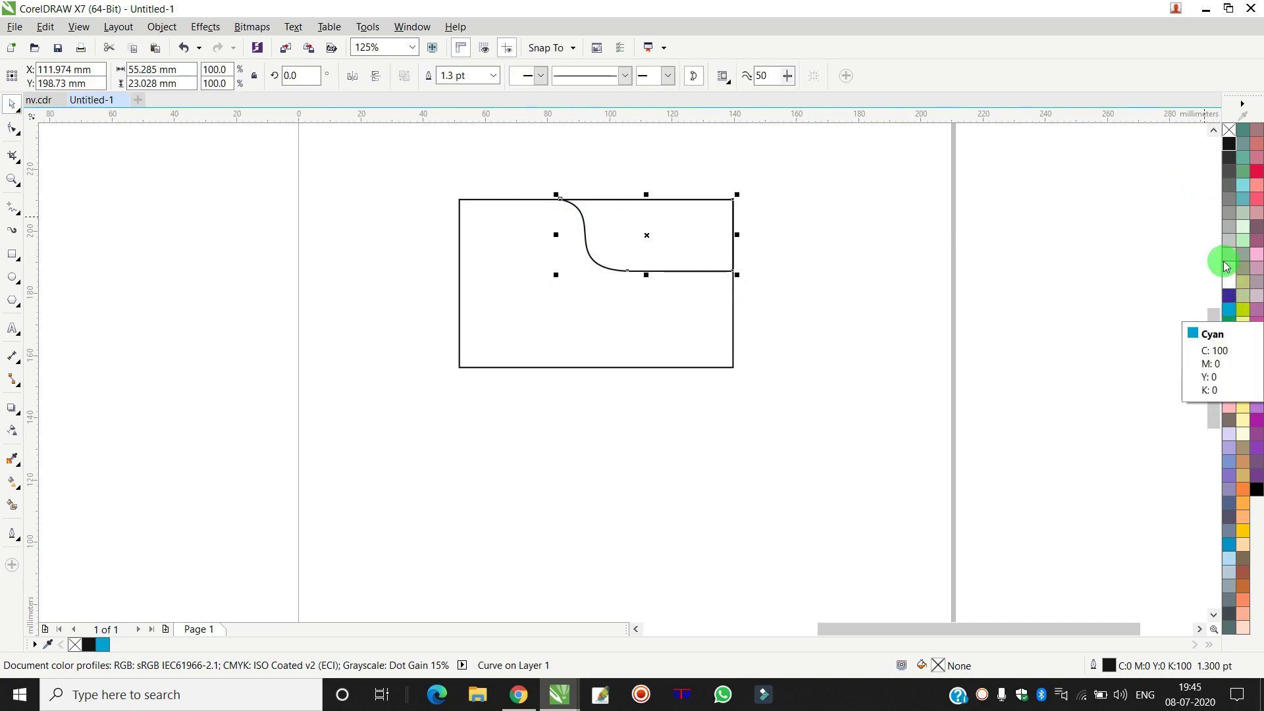
click(1228, 543)
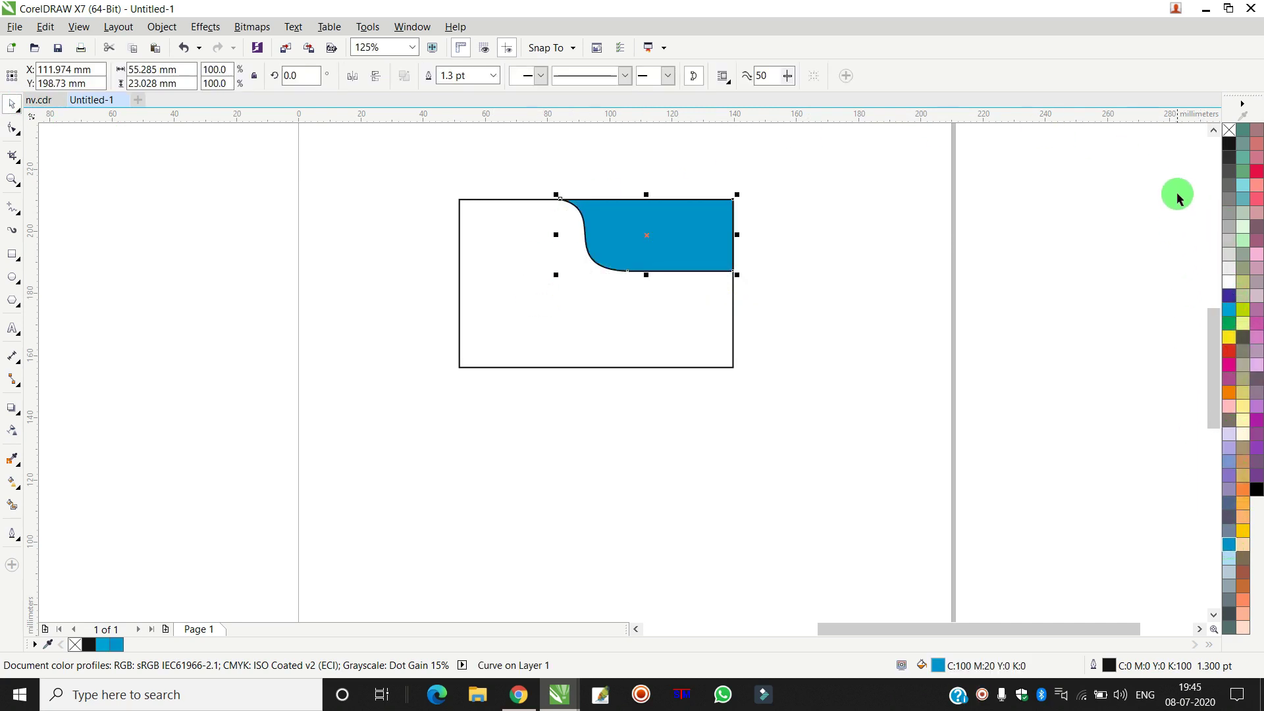
click(986, 206)
Step: Reshape the blue shape's S-curve by moving its lower node further right and extending both handles slightly
scroll(617, 218, up, 2)
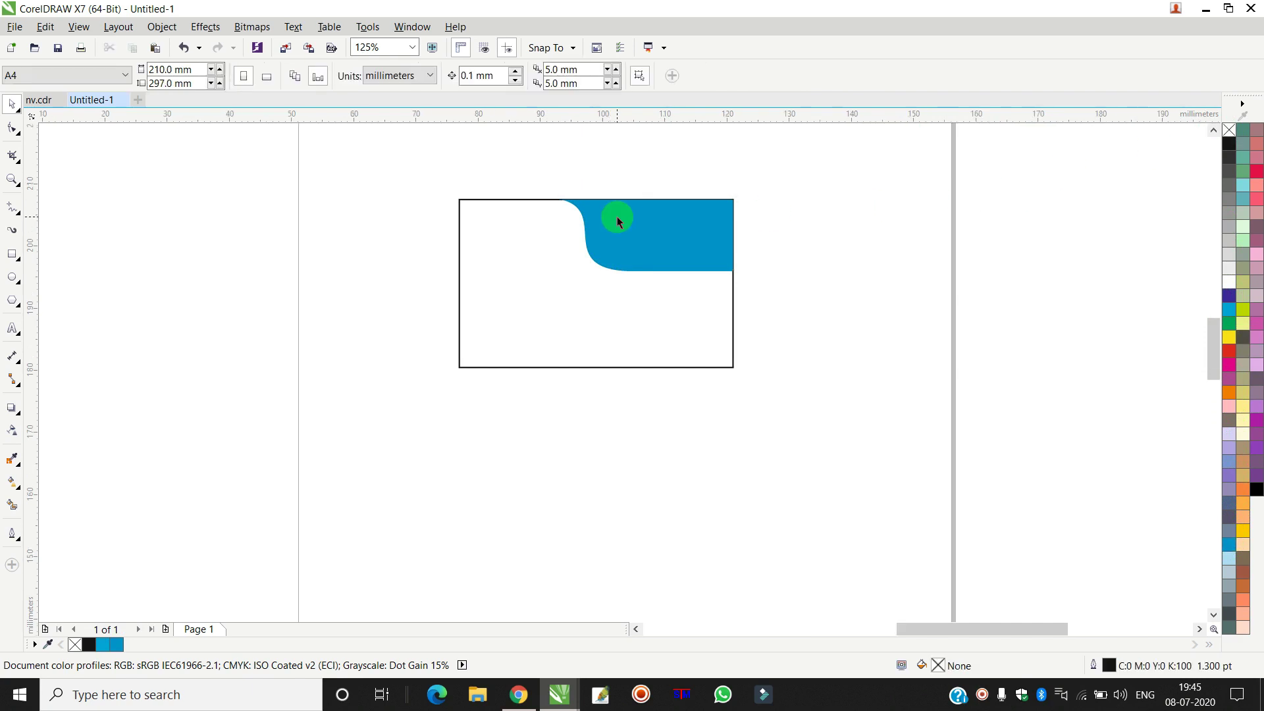
click(634, 226)
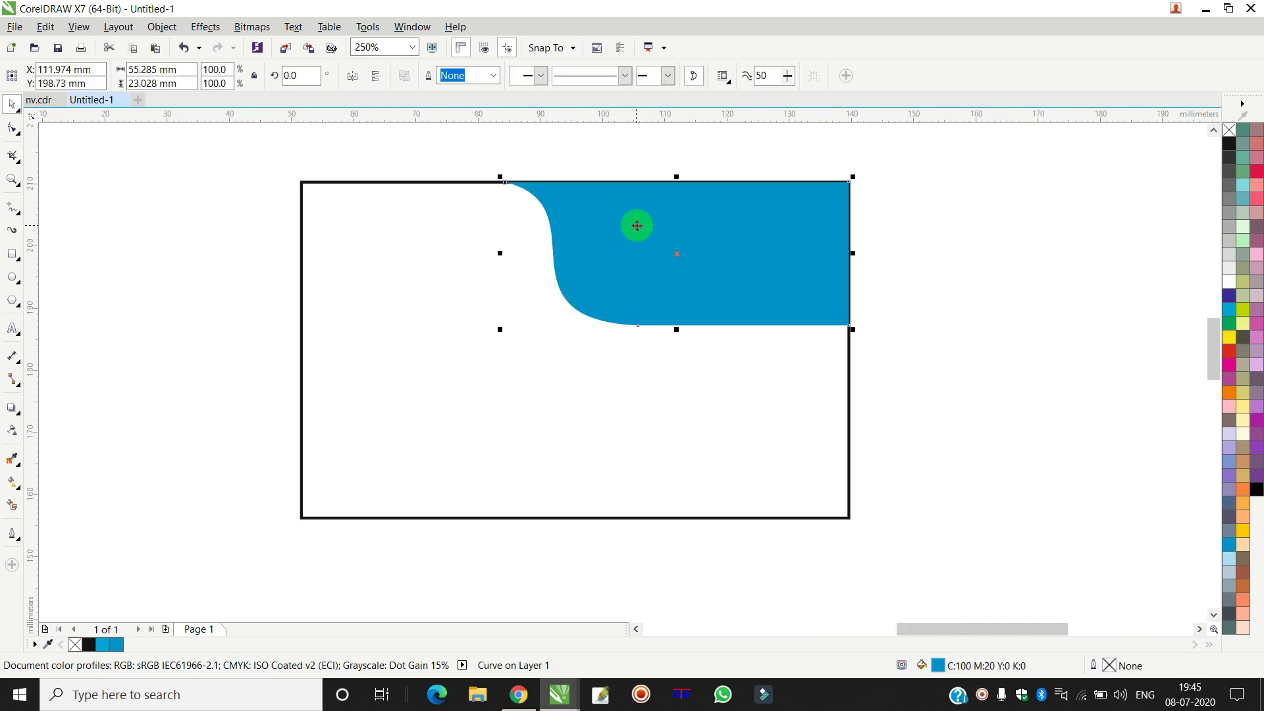
click(17, 131)
drag(637, 323, 662, 322)
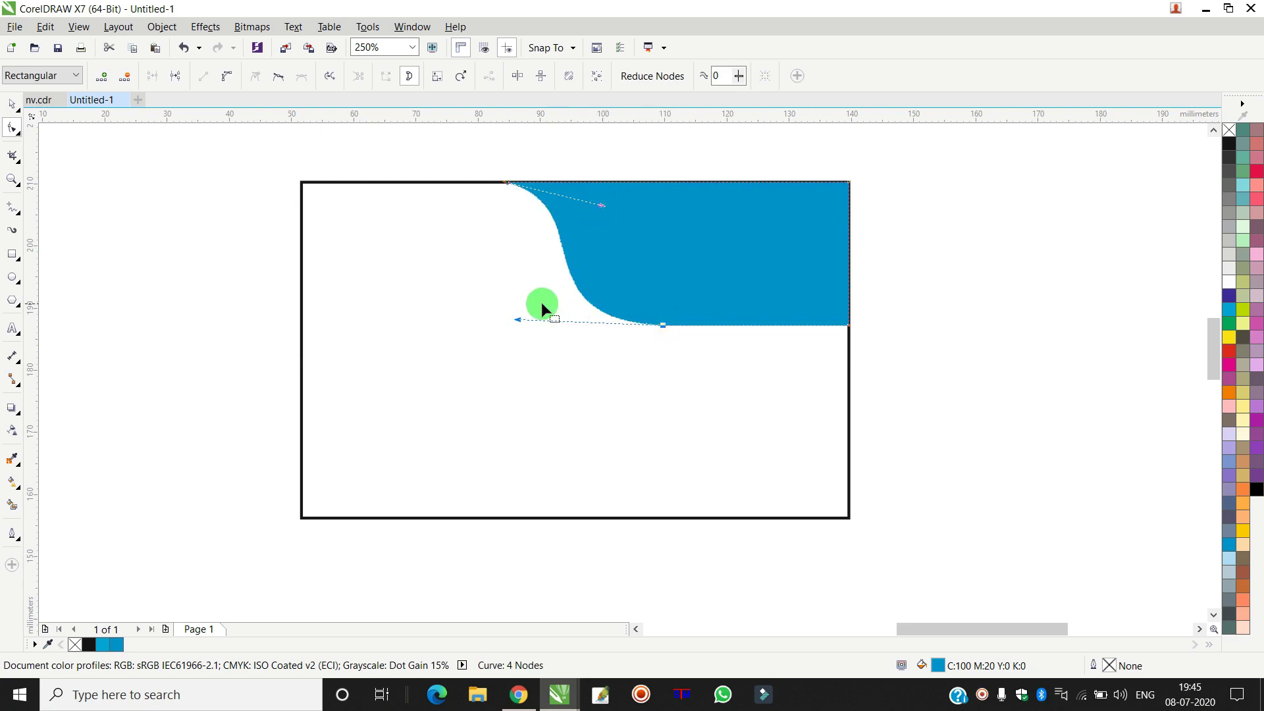
drag(516, 319, 511, 322)
drag(602, 206, 611, 210)
click(12, 126)
click(13, 106)
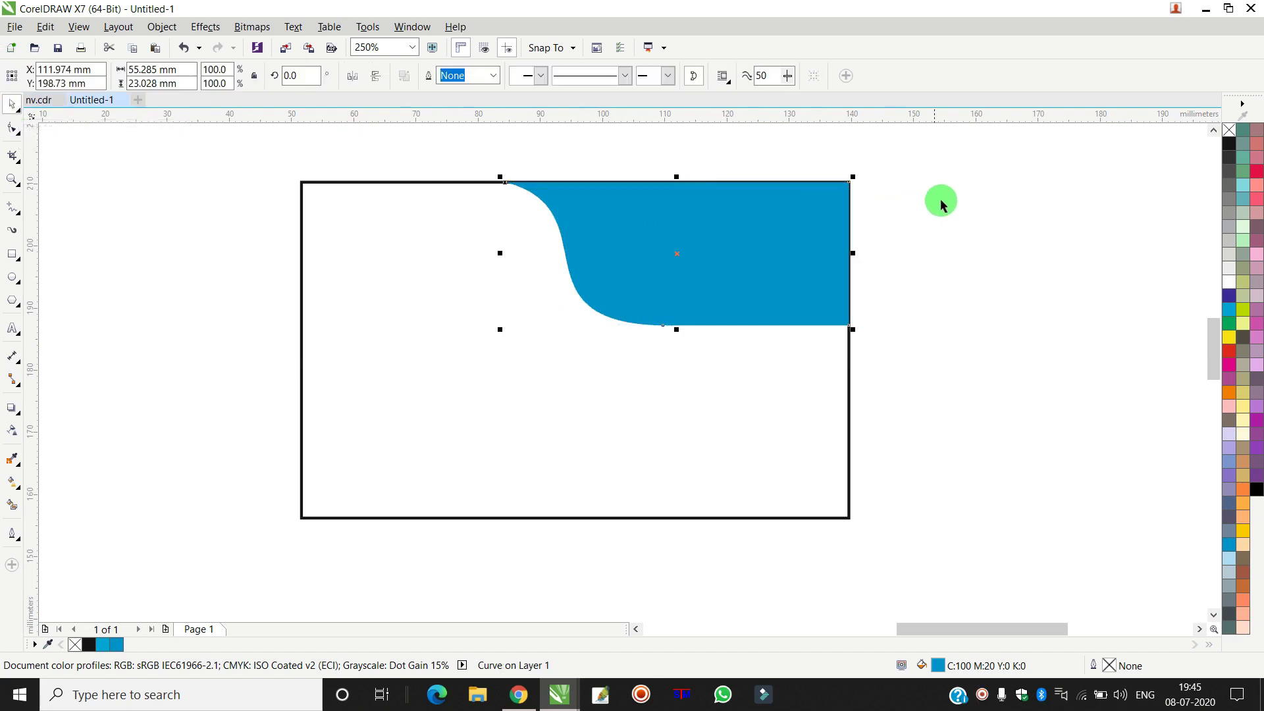
Step: Narrow the blue shape from its left side to a width of about 52.2 mm
click(921, 158)
drag(531, 348, 401, 335)
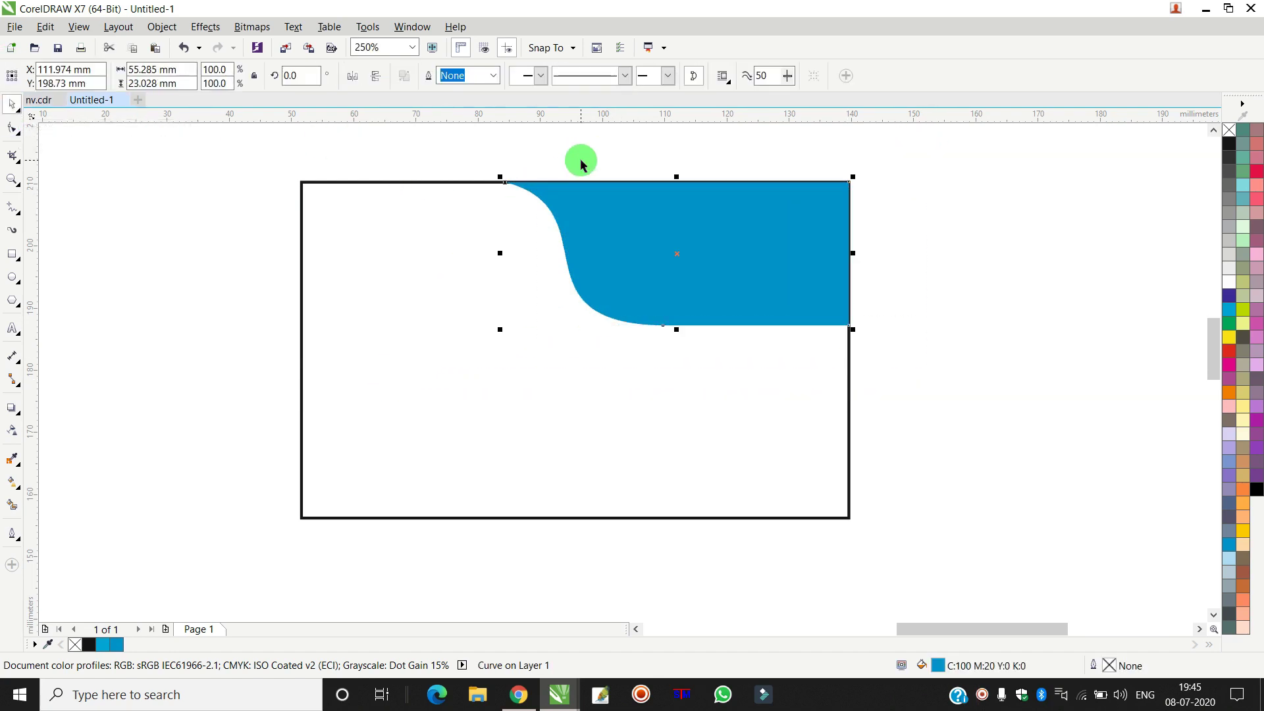
drag(499, 252, 519, 253)
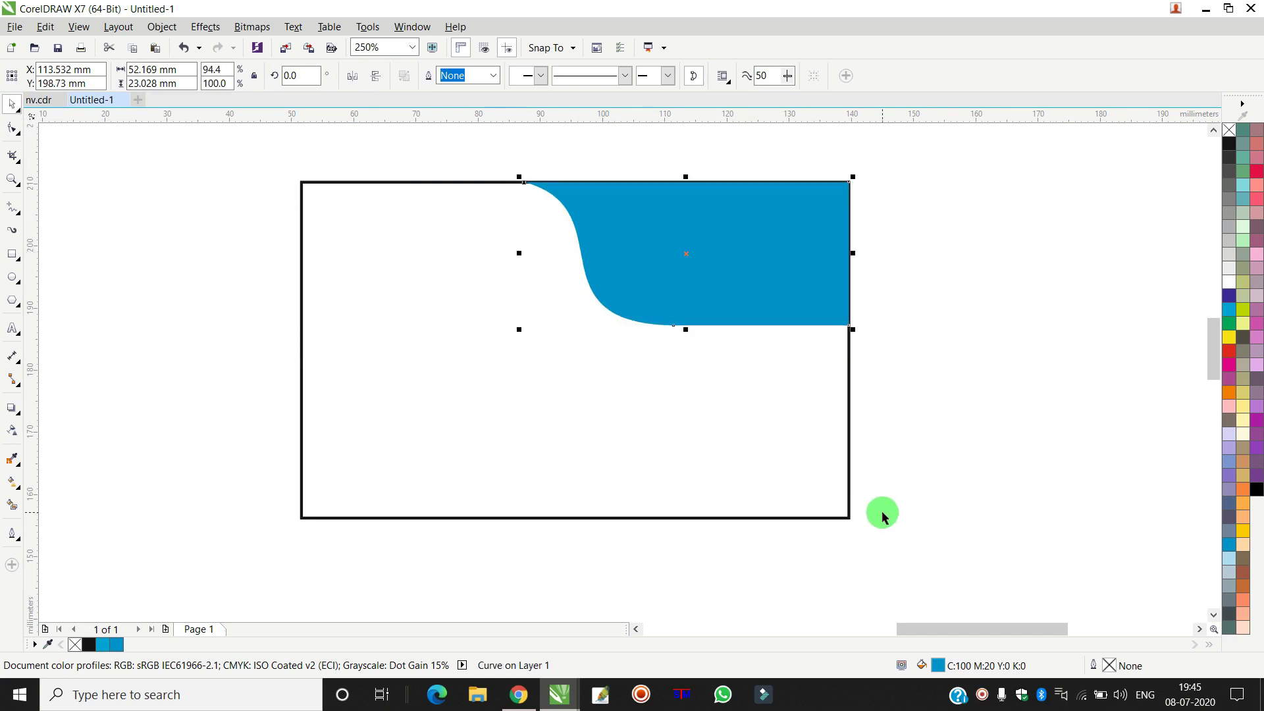
Step: Change the blue shape's fill to a darker blue by setting its magenta value to 60
double_click(939, 672)
double_click(1004, 165)
text(6)
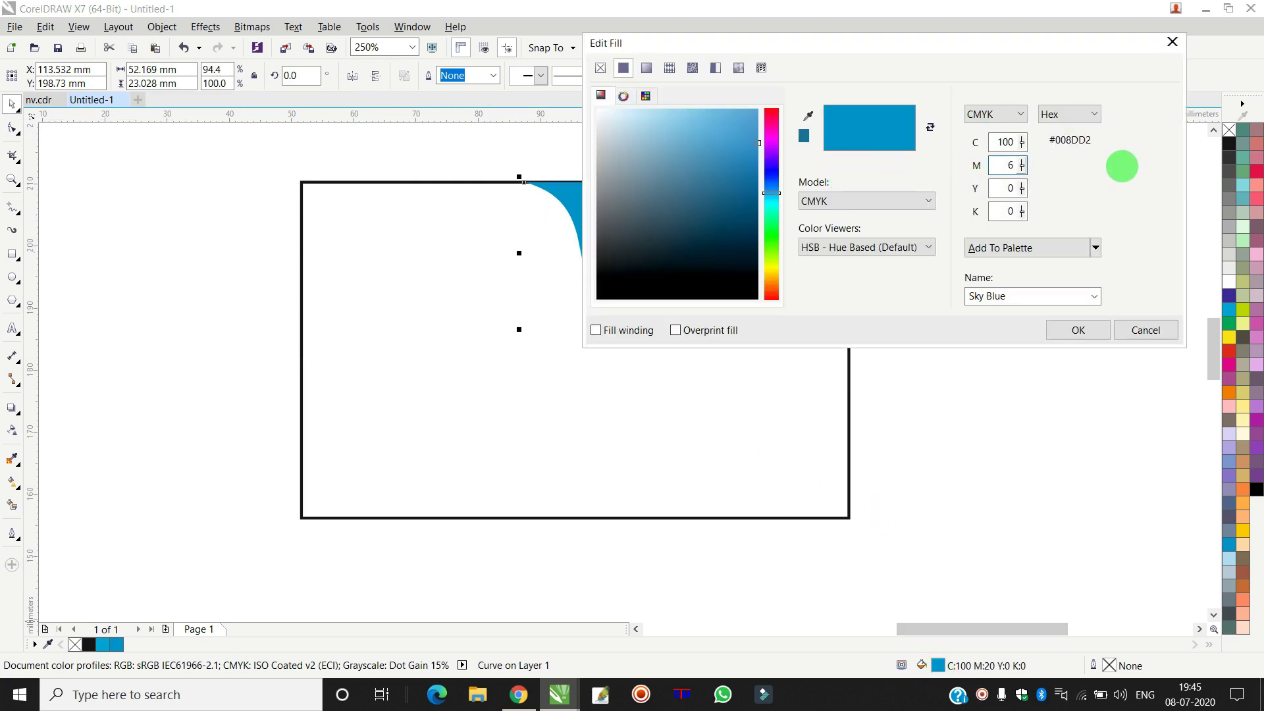
text(0)
key(Tab)
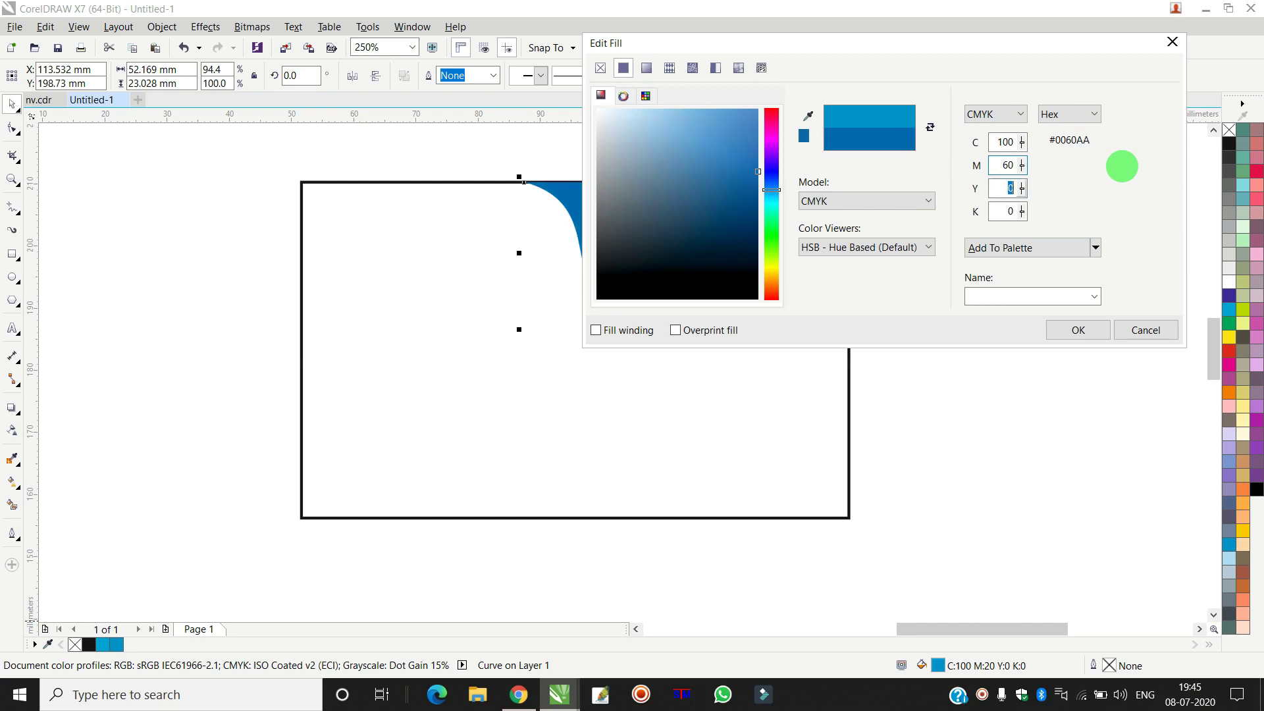
click(1078, 328)
click(872, 143)
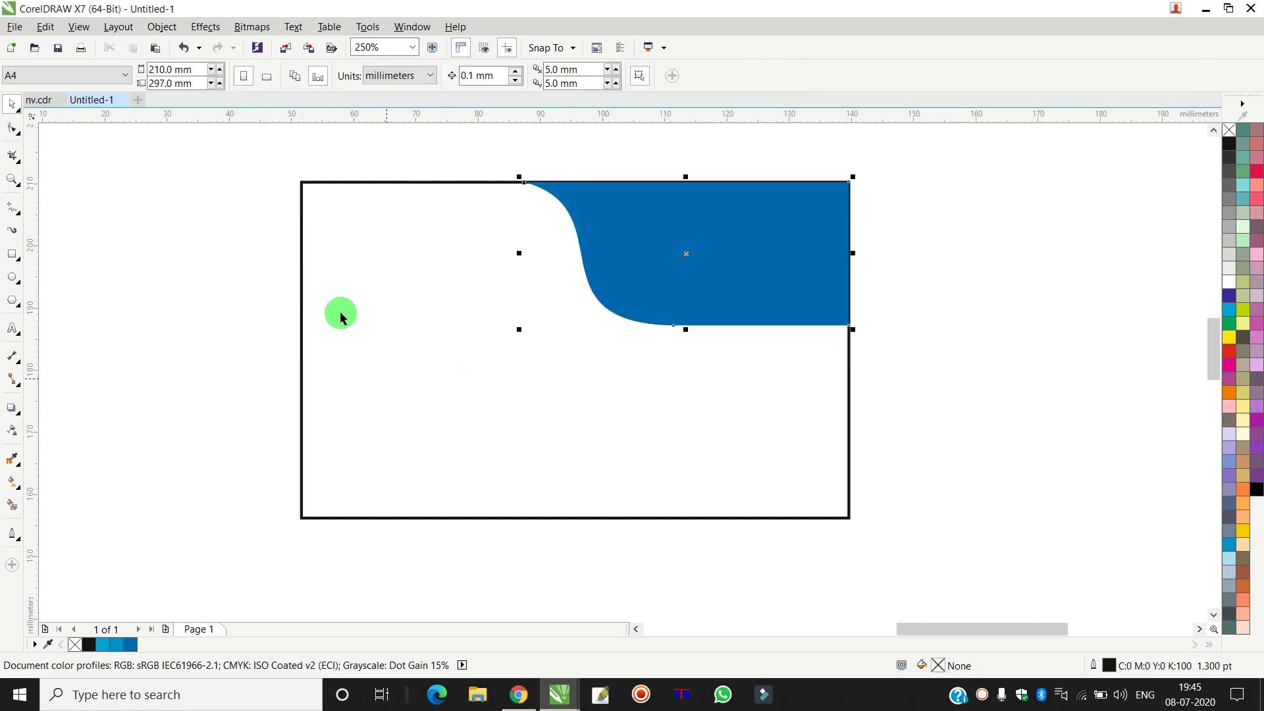
Step: Copy and paste the dark blue shape in place, and widen the copy leftward to about 57.1 mm
click(45, 26)
click(66, 153)
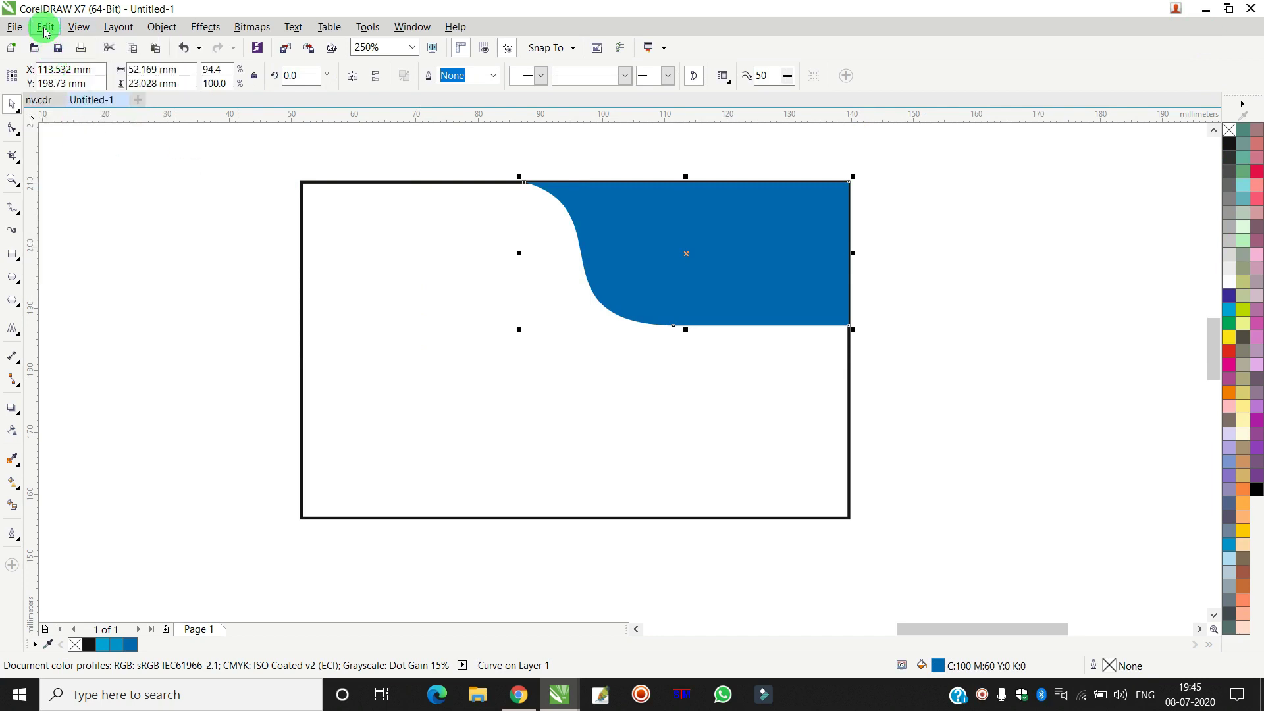
click(45, 28)
click(63, 154)
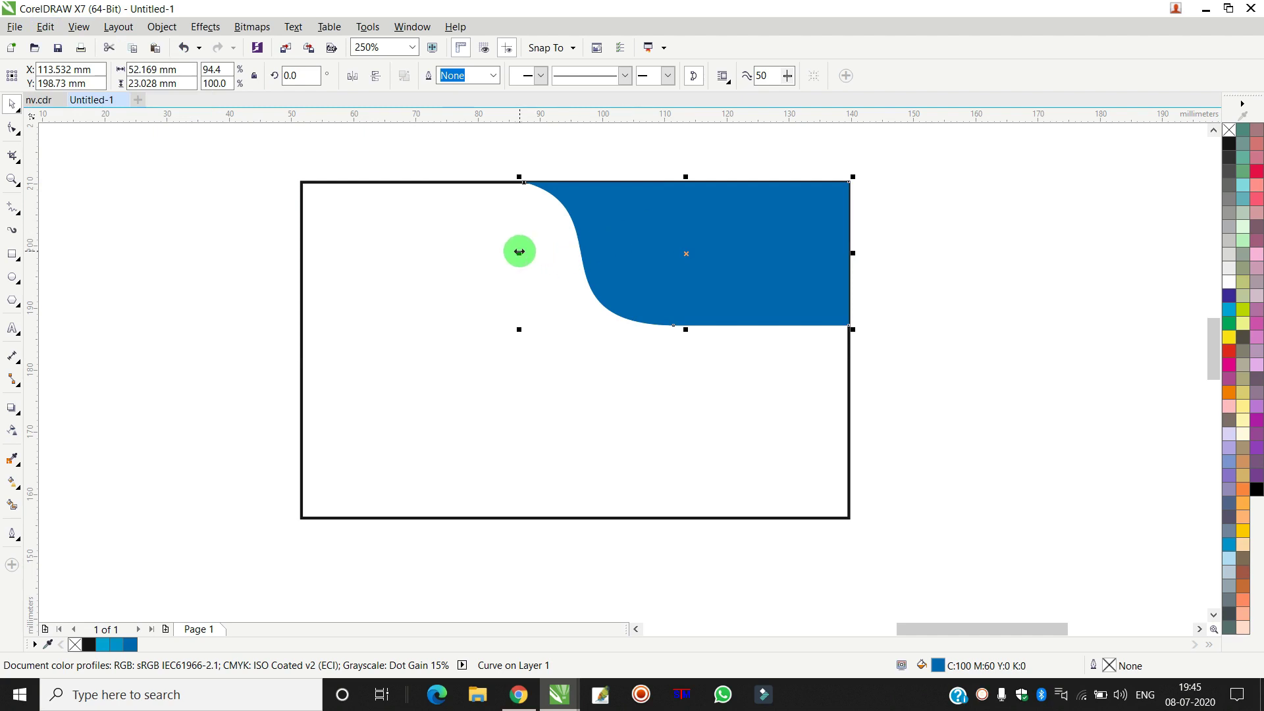
drag(519, 251, 489, 253)
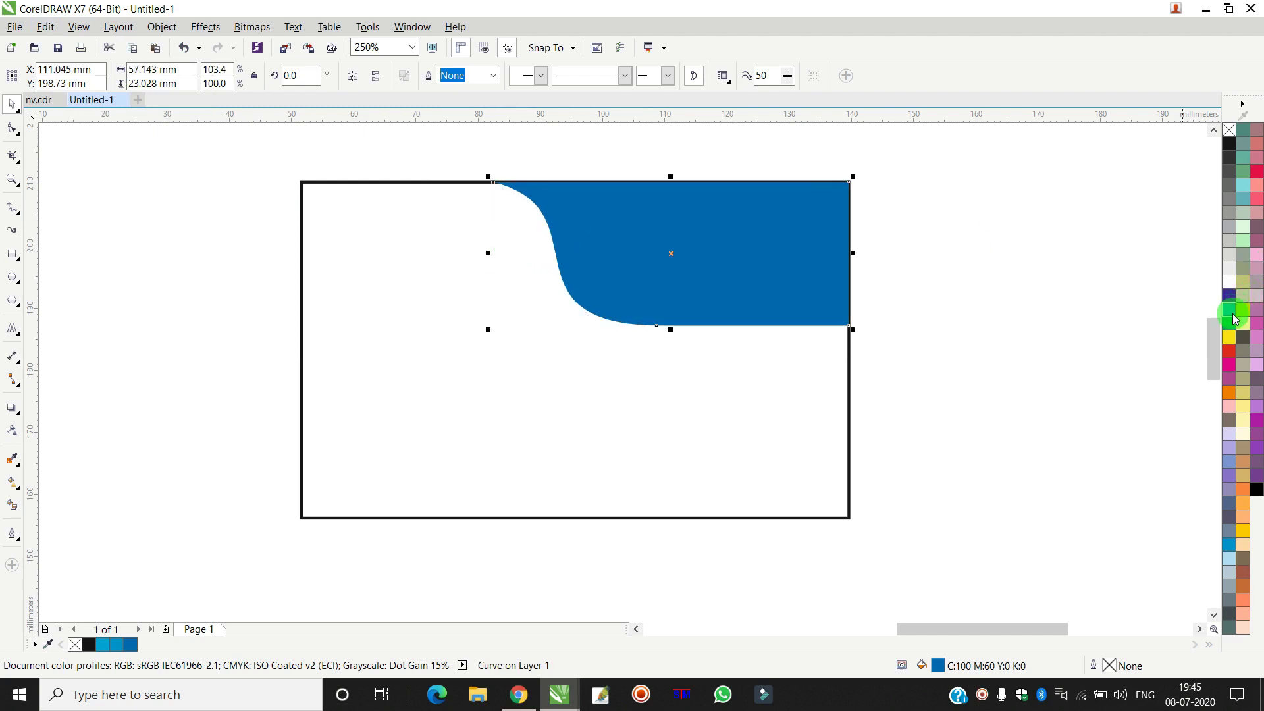
Step: Fill the widened copy with cyan (C100) and send it to the back of the page
click(1230, 309)
click(162, 26)
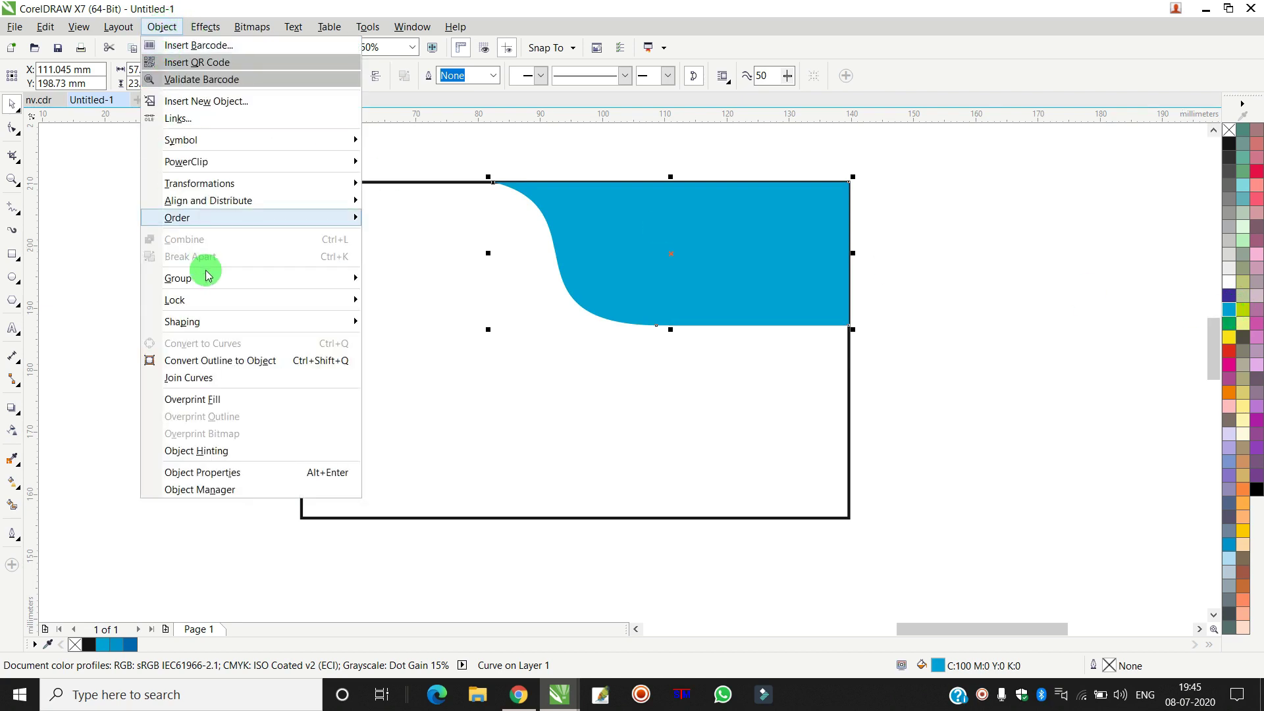
mouse_move(177, 217)
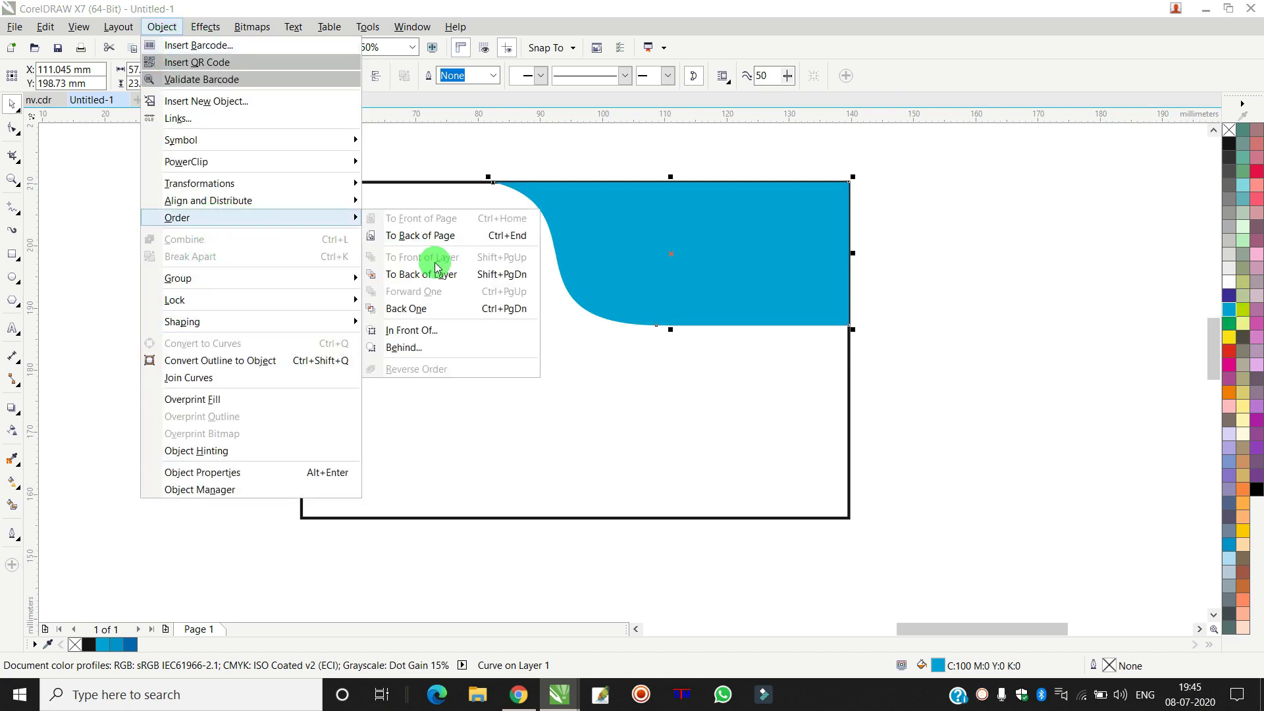
click(433, 237)
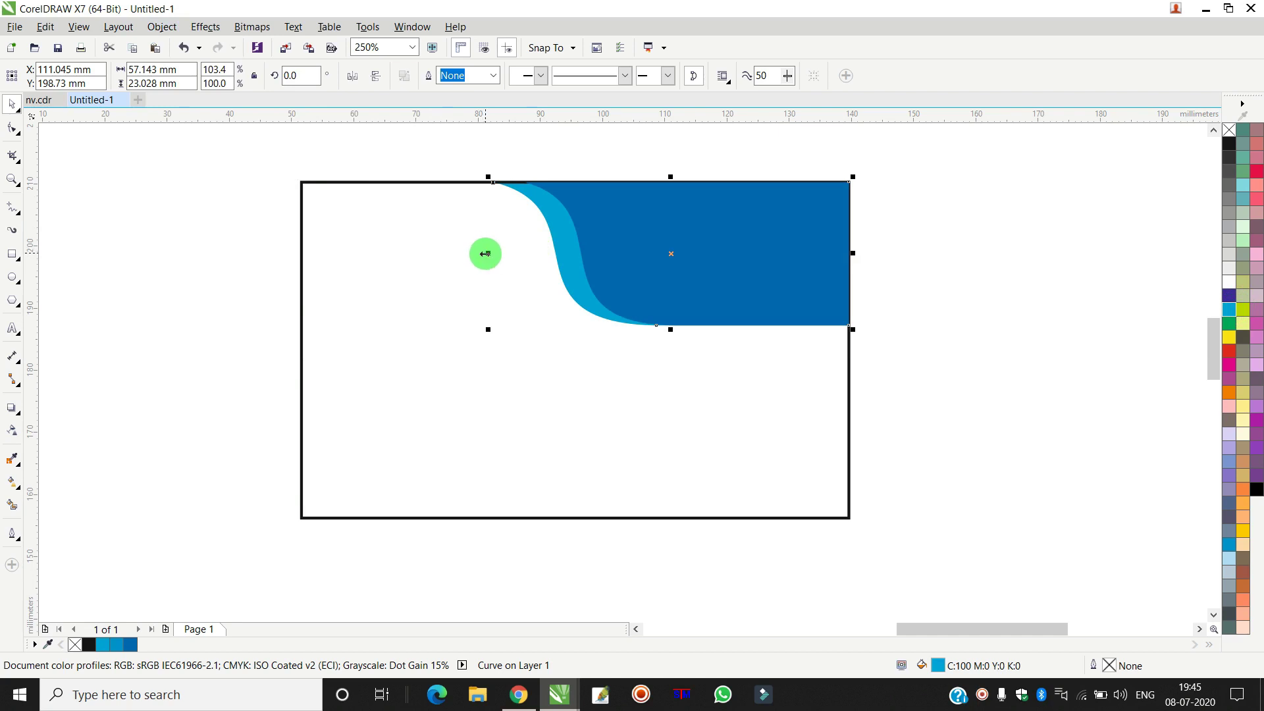
Step: Create a 20% black copy of the cyan shape, widened leftward to about 62.4 mm, behind the other curved shapes
drag(486, 254, 457, 254)
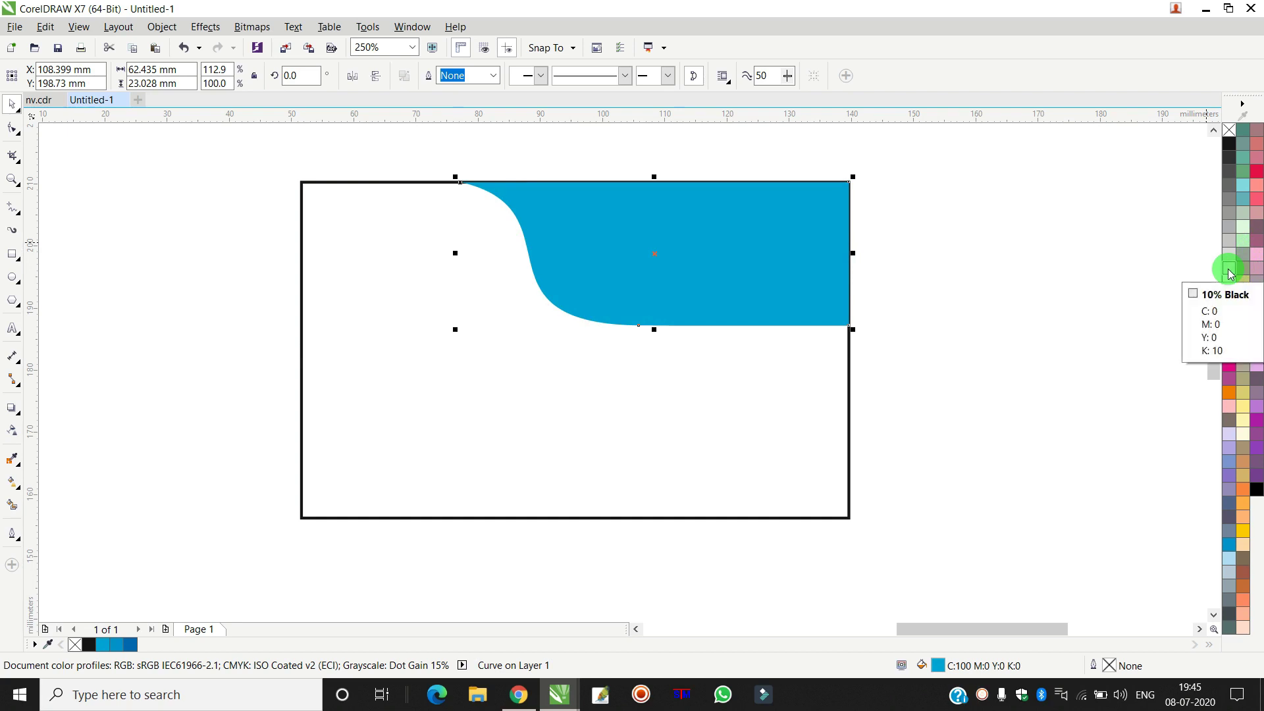
click(1230, 256)
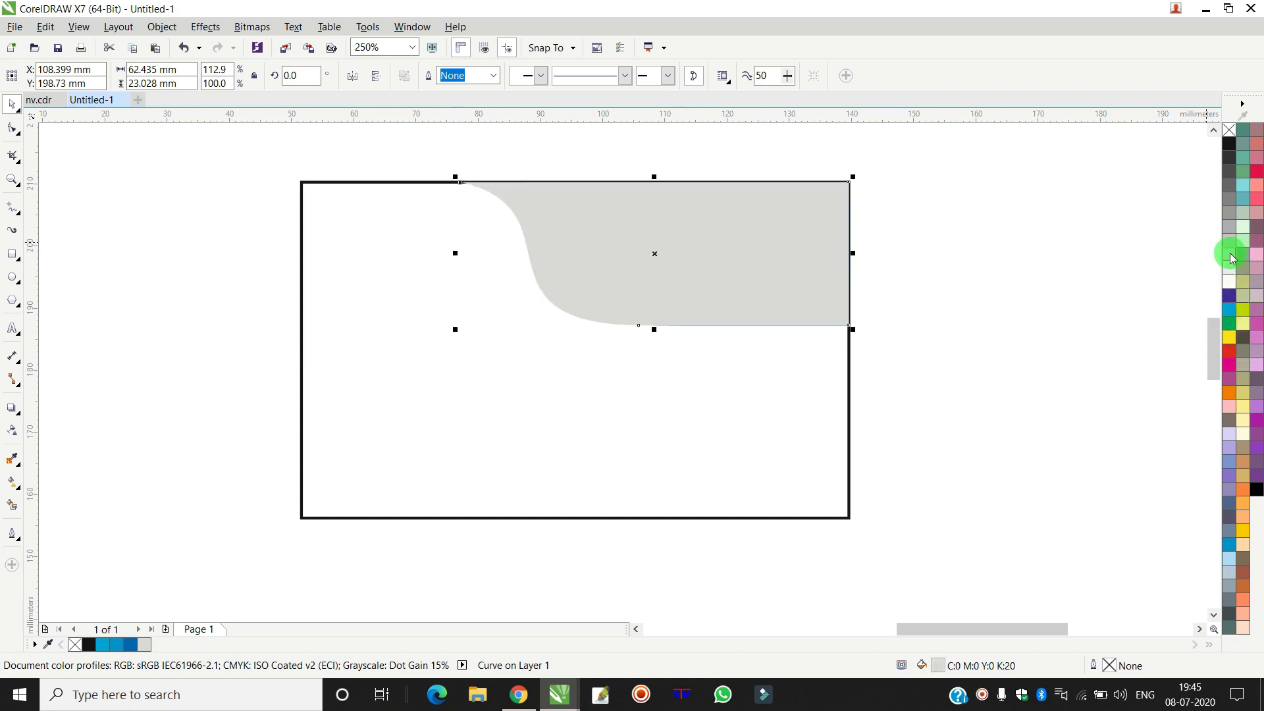
click(161, 28)
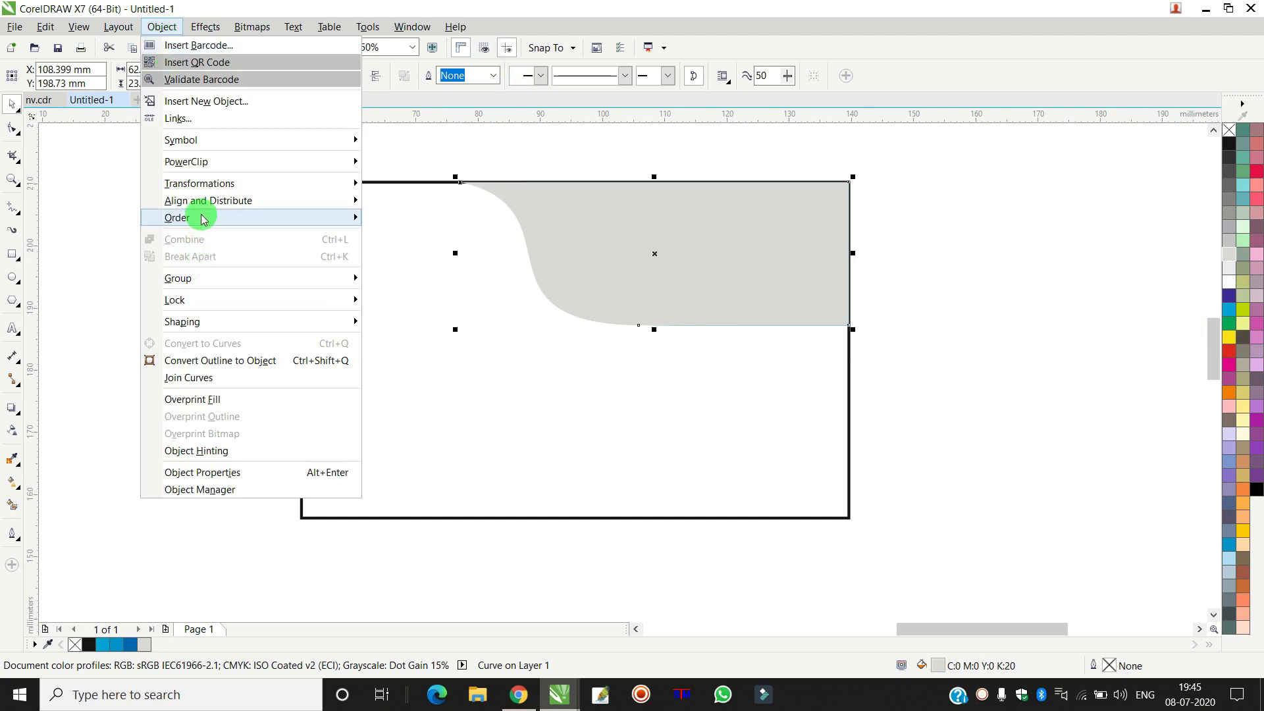
mouse_move(202, 218)
click(424, 238)
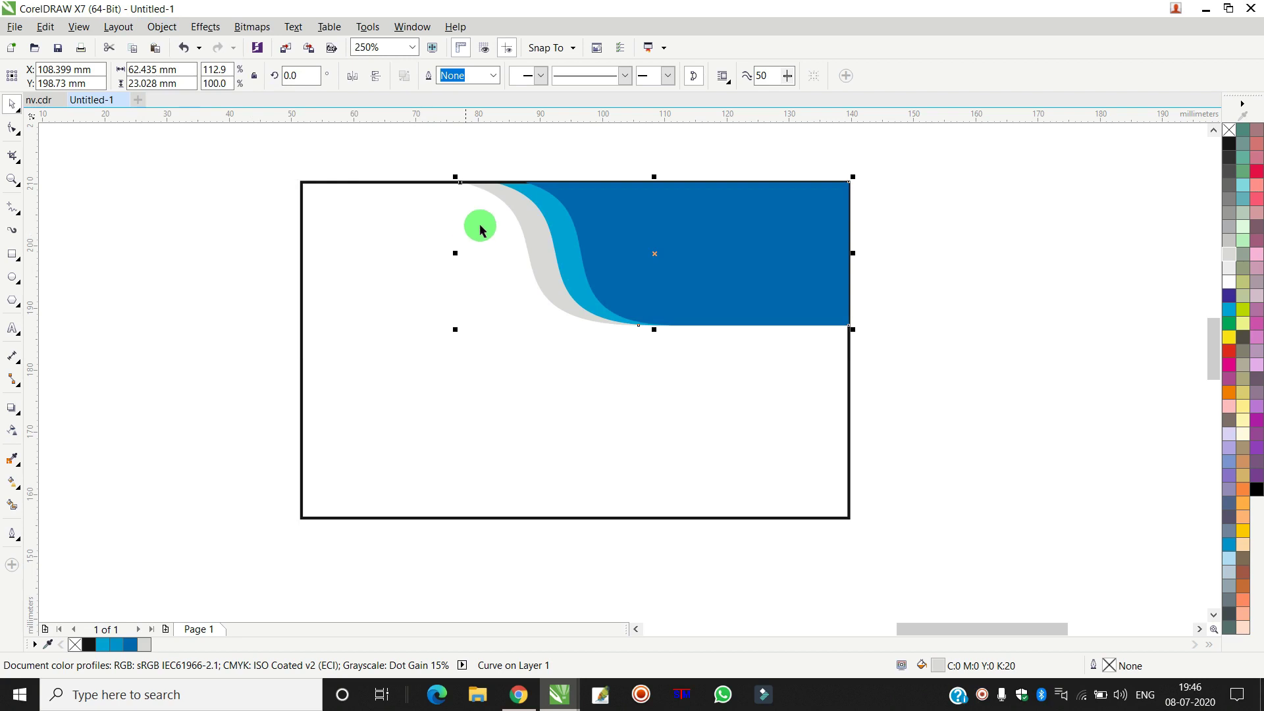
Step: Narrow all three curved shapes together from their left side to a total width of about 55.6 mm
click(968, 187)
drag(954, 128, 395, 359)
drag(455, 254, 489, 254)
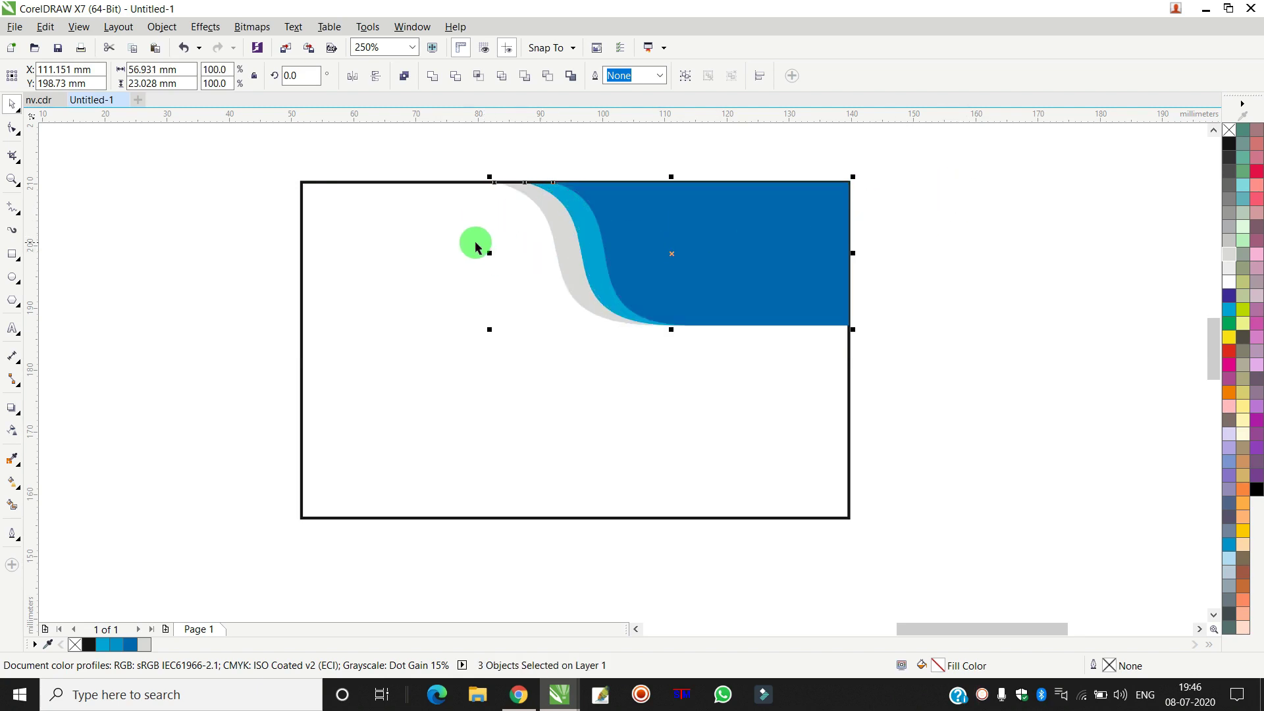
drag(490, 253, 497, 252)
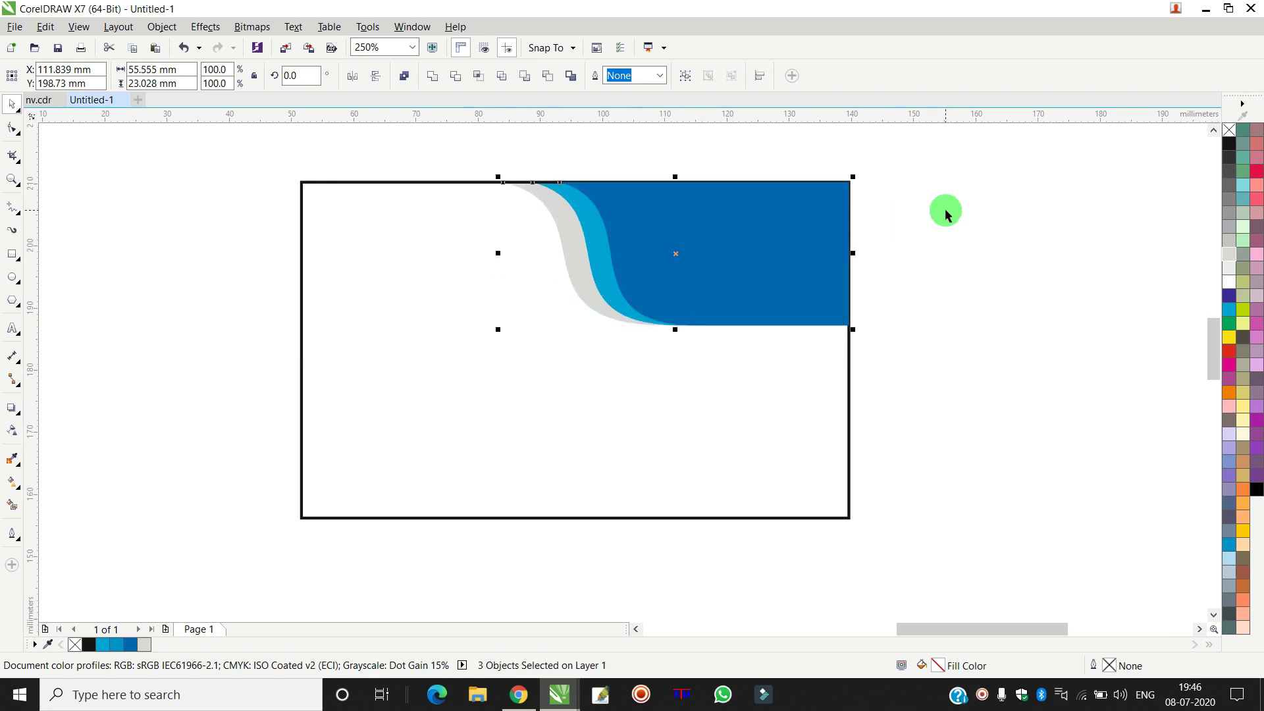
click(945, 210)
Step: Copy and paste the card rectangle in place, and shrink the copy into the lower-left corner to about 30.3 × 21.1 mm
click(426, 267)
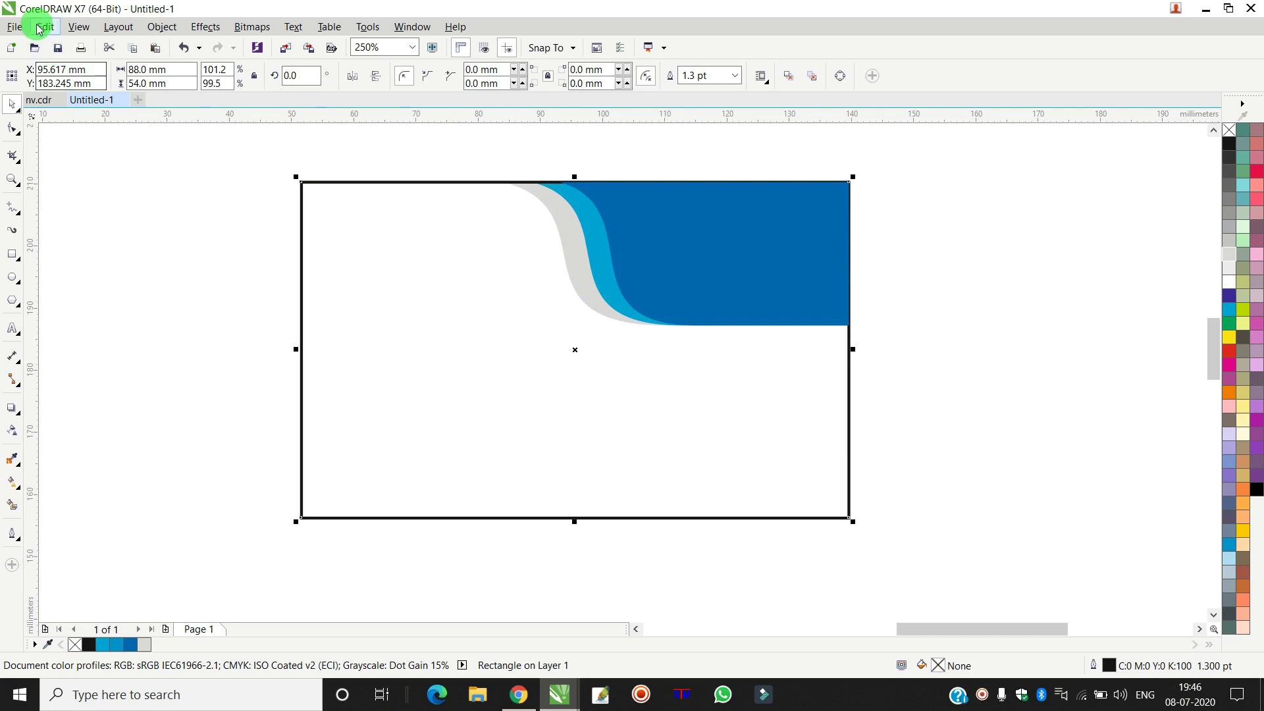
click(45, 26)
click(78, 135)
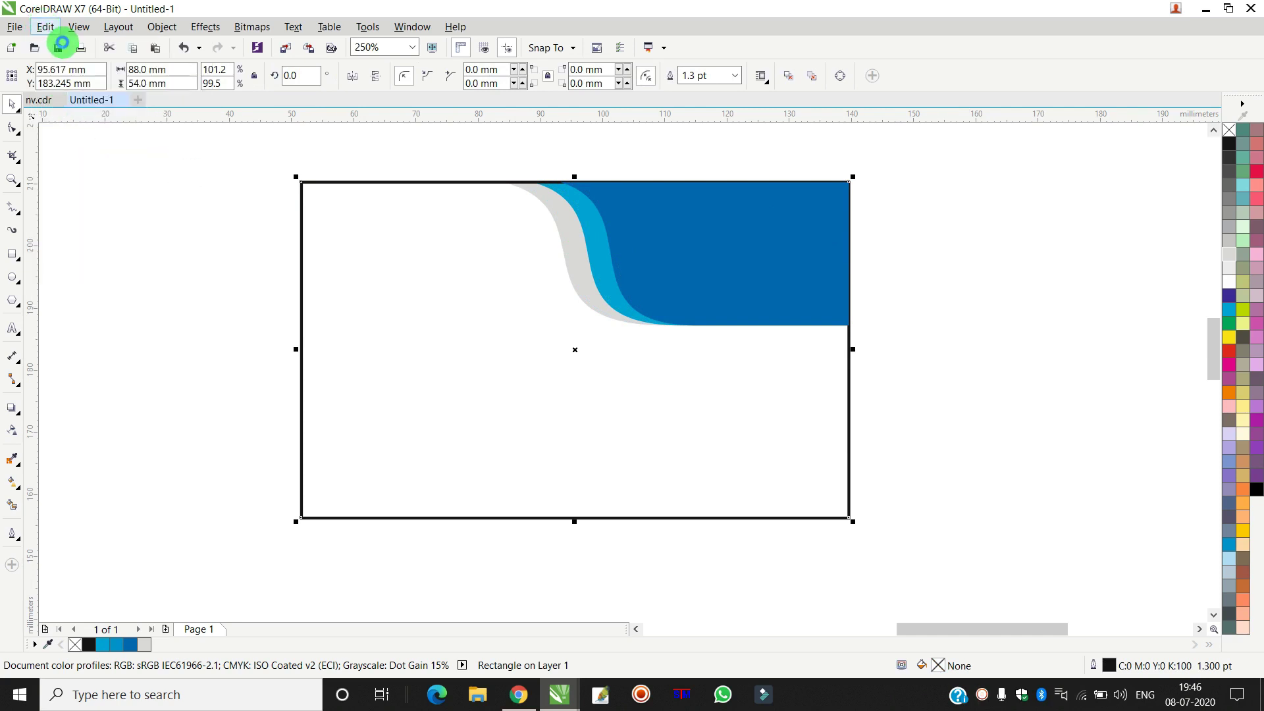
click(45, 26)
click(70, 150)
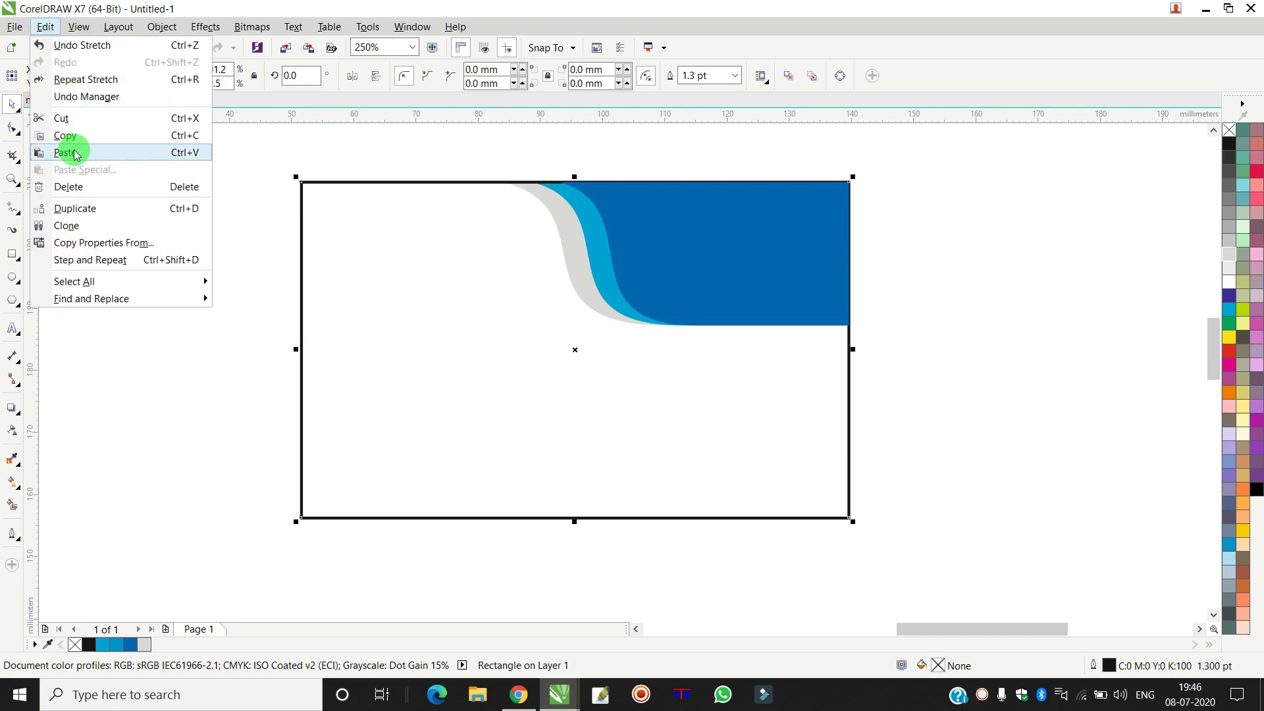
drag(575, 176, 565, 381)
drag(853, 453, 493, 448)
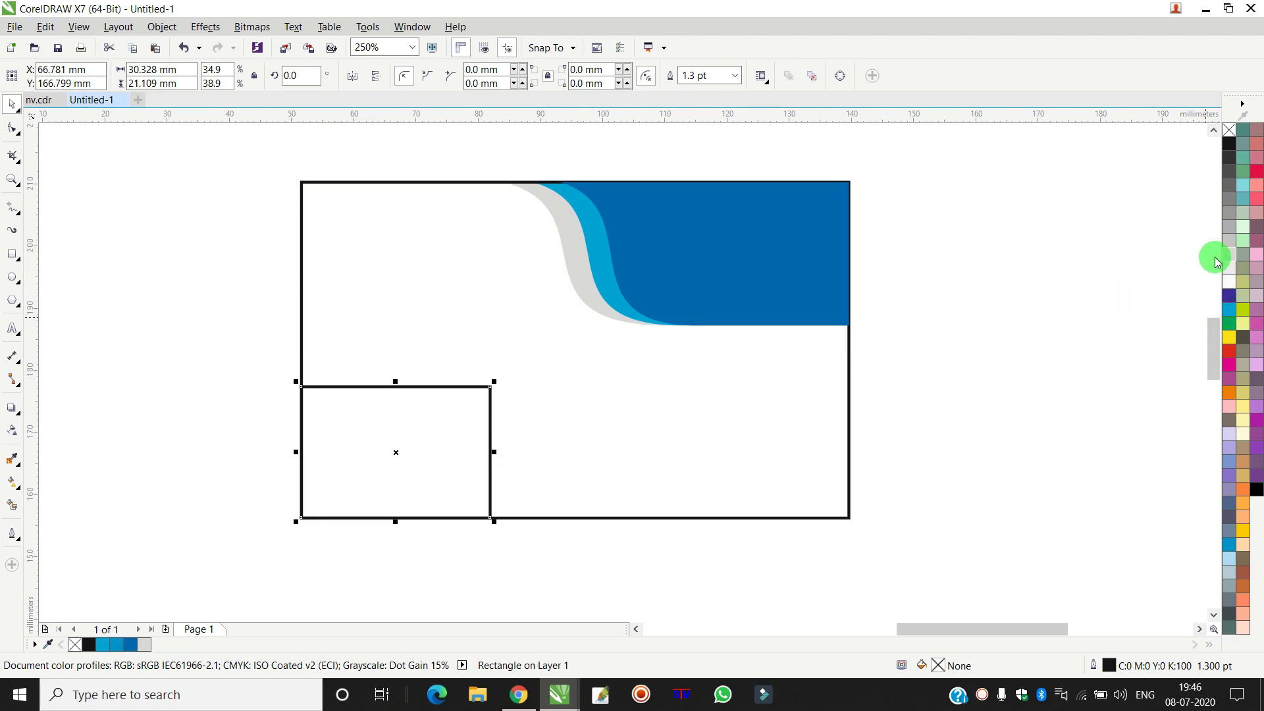
Step: Give the small rectangle a dark blue fill (C100 M60) without outline, and convert it to curves
click(130, 645)
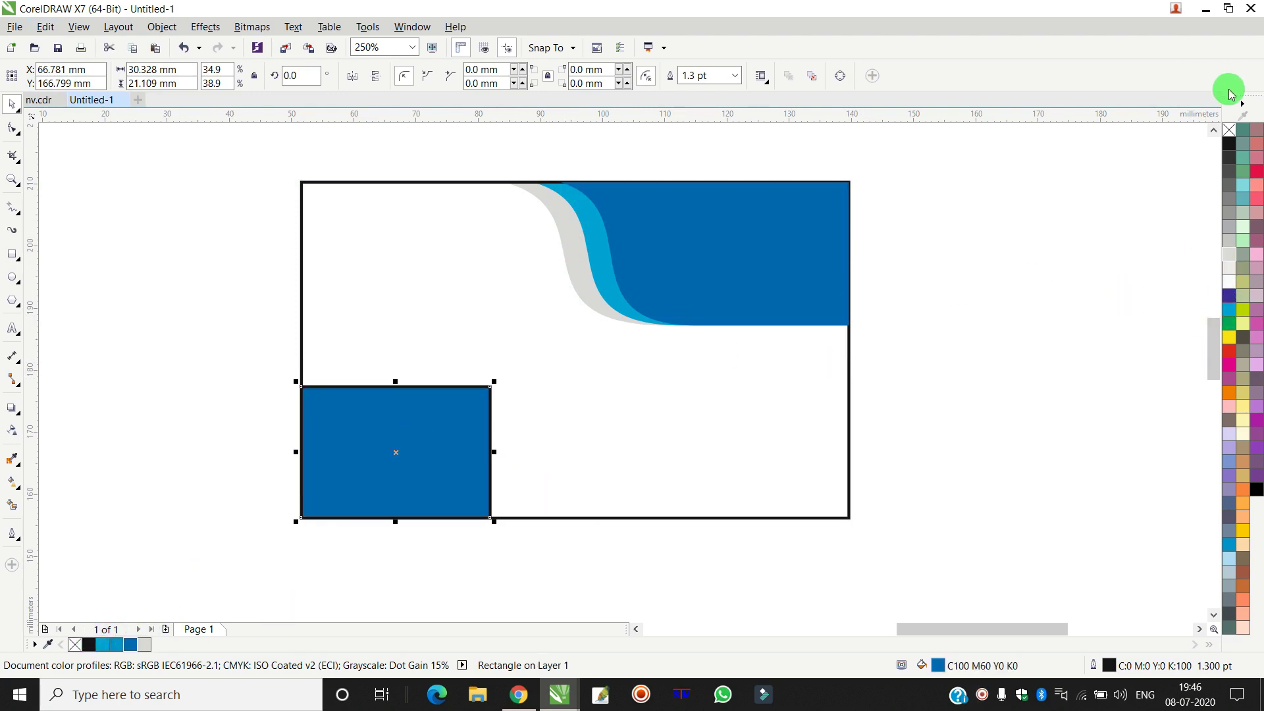
right_click(1230, 132)
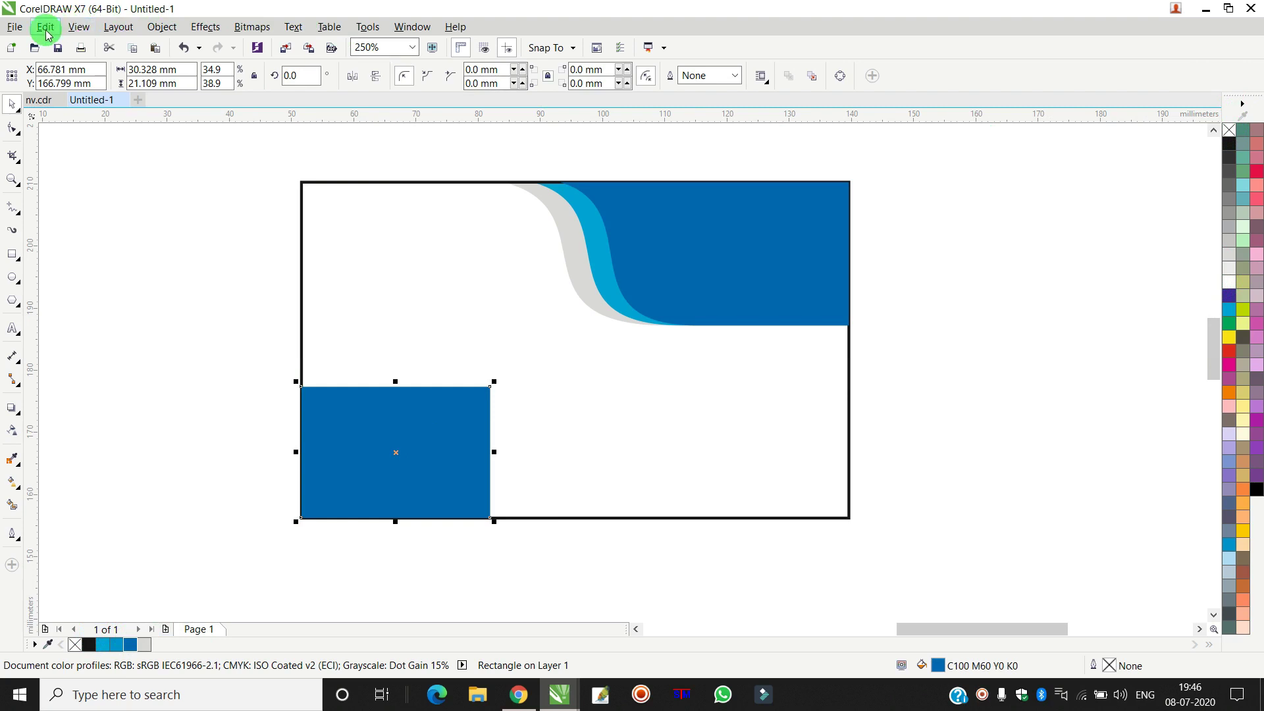
click(162, 26)
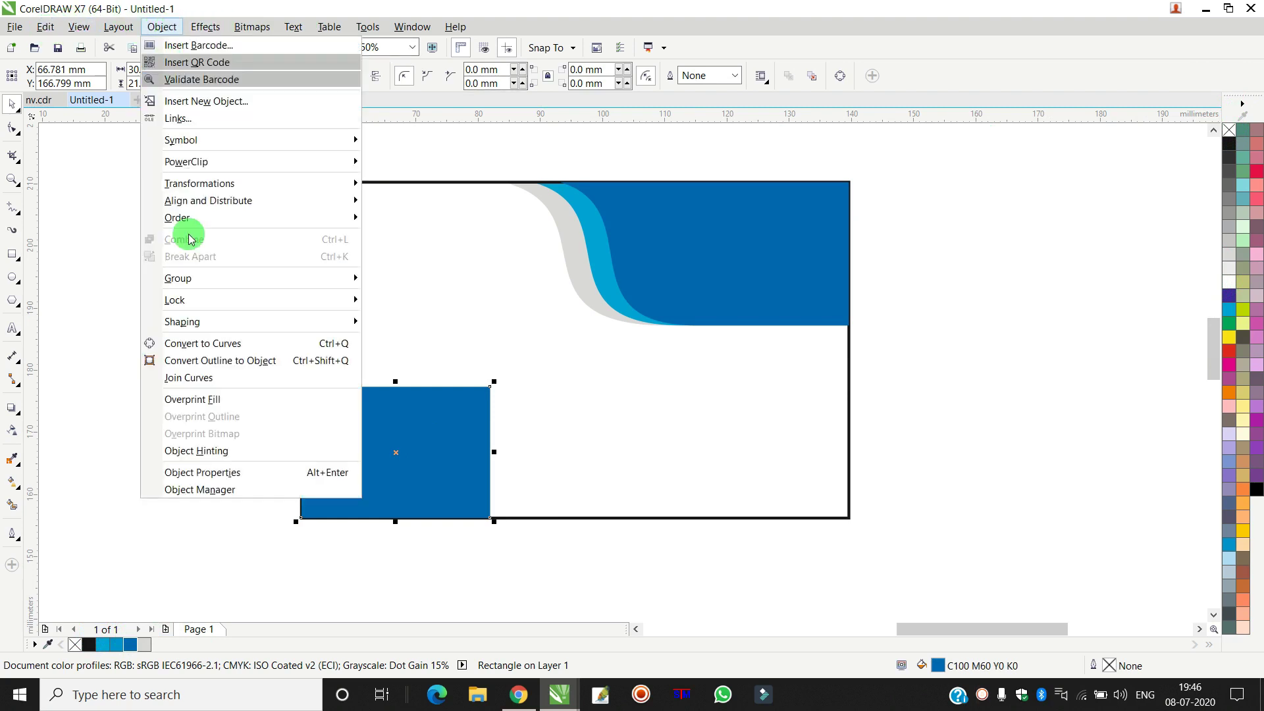
click(218, 343)
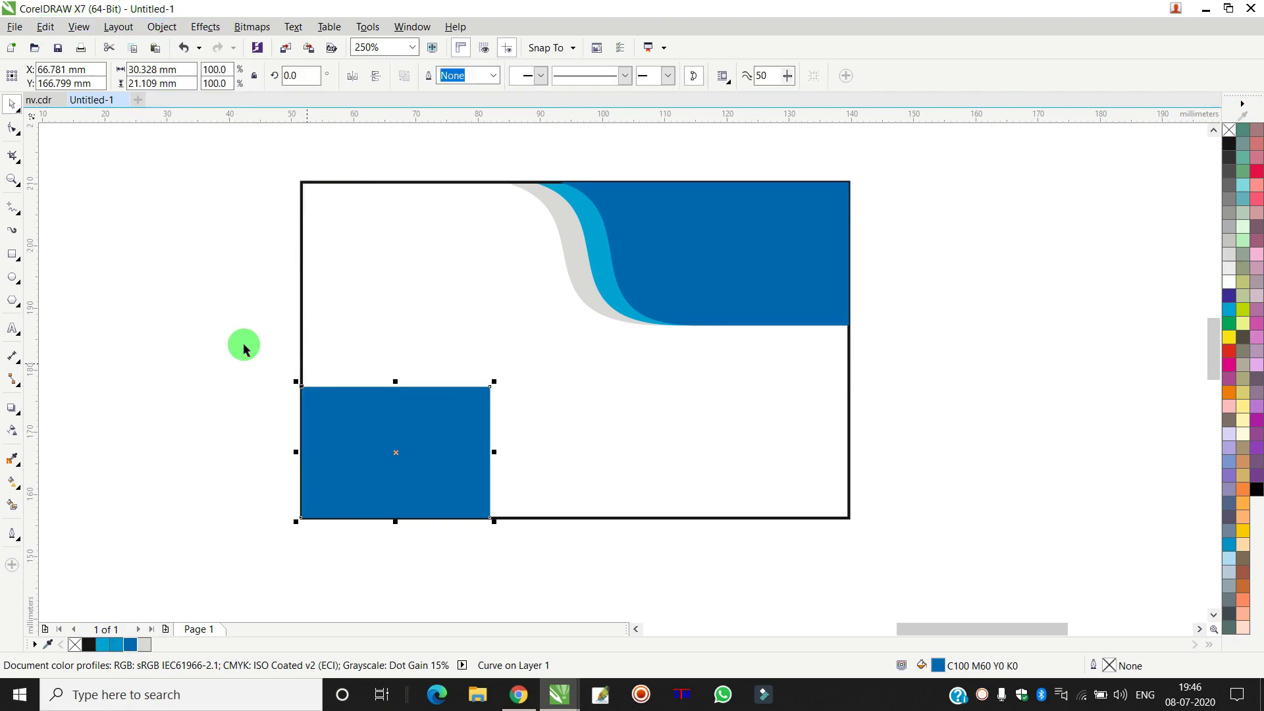
Step: Delete the blue rectangle's upper-right node to form a triangle, and raise its upper-left node to a height of about 24.6 mm
click(11, 130)
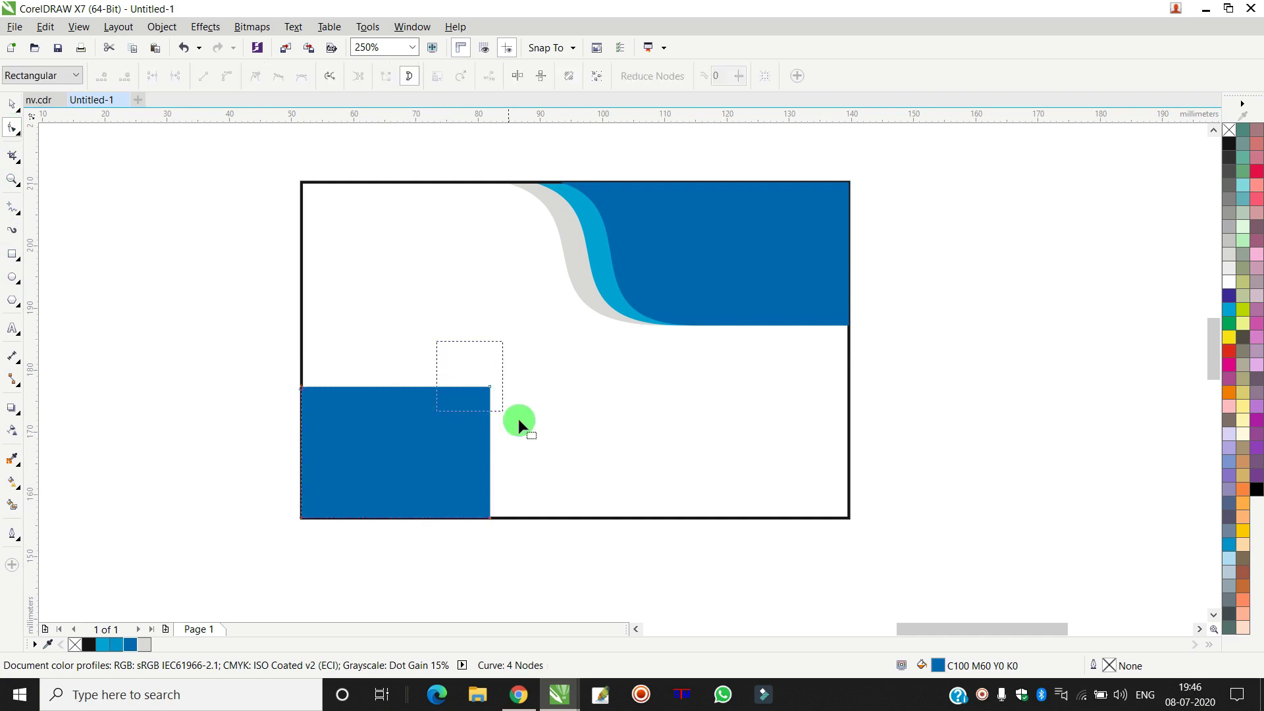
drag(519, 419, 516, 420)
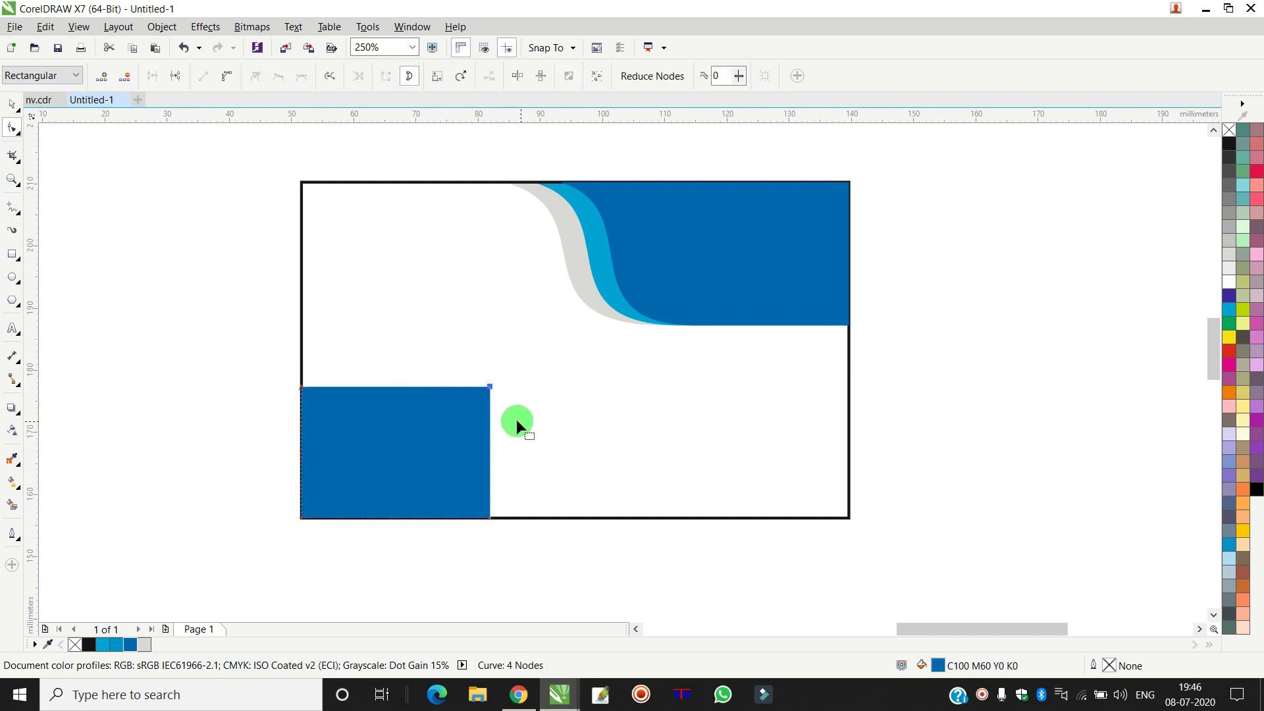
click(125, 76)
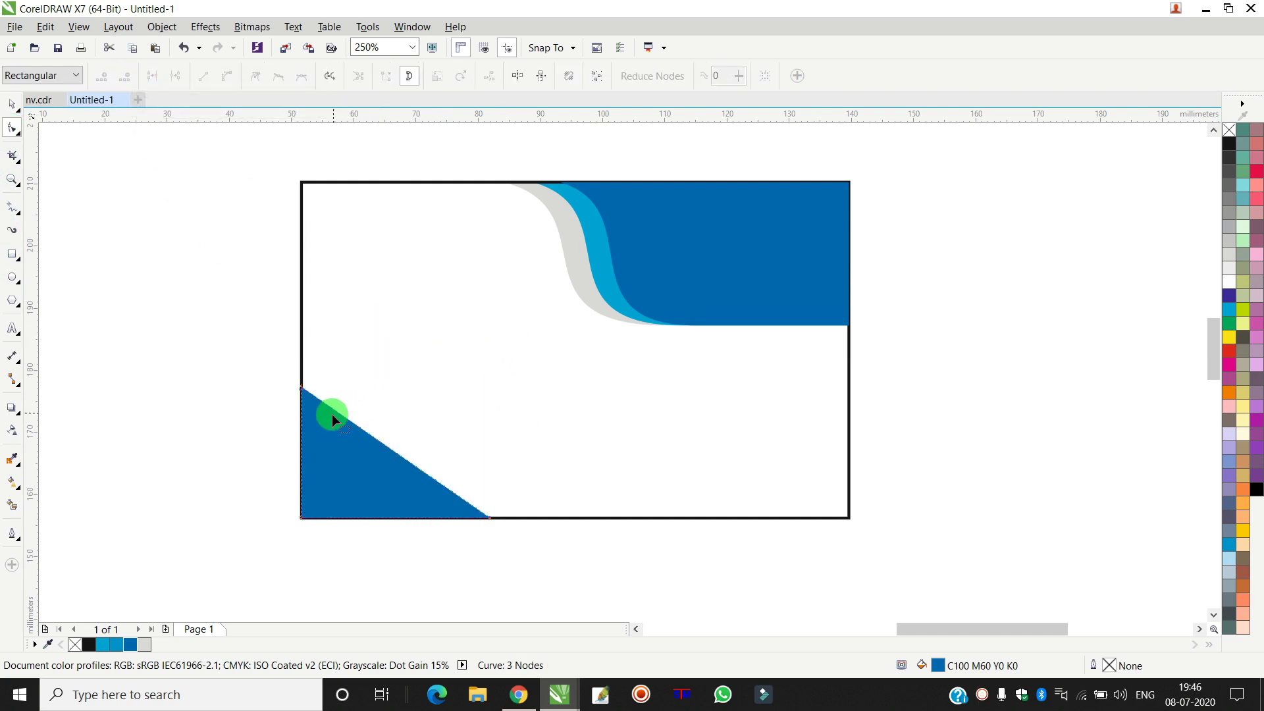
drag(303, 392, 304, 373)
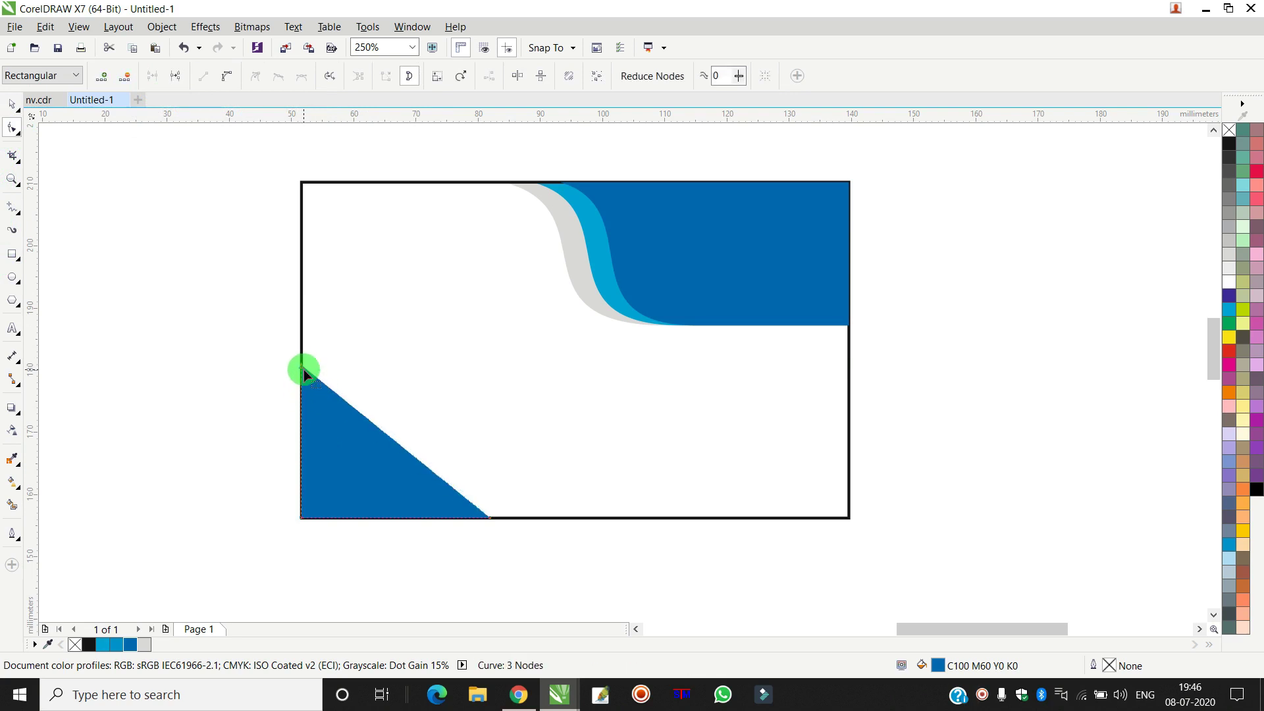
Step: Convert the triangle's slanted edge to a curve and bend it into an S-shape with its two handles
click(397, 444)
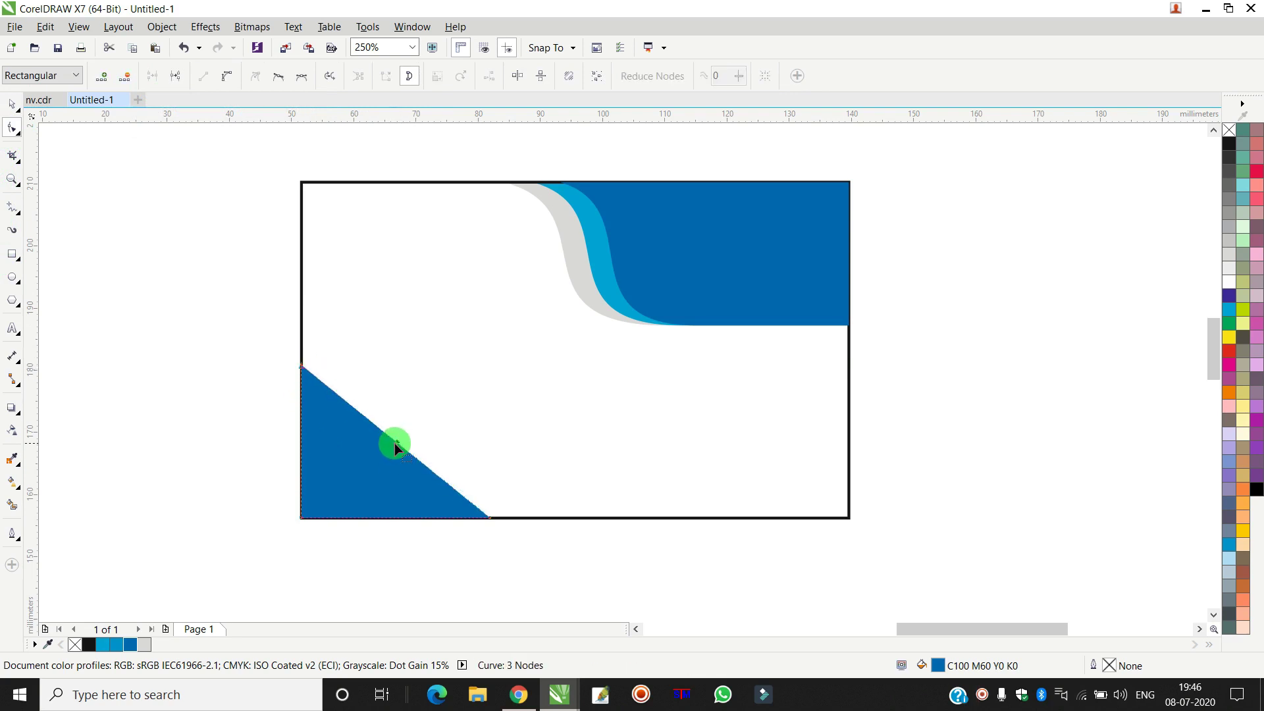
click(231, 77)
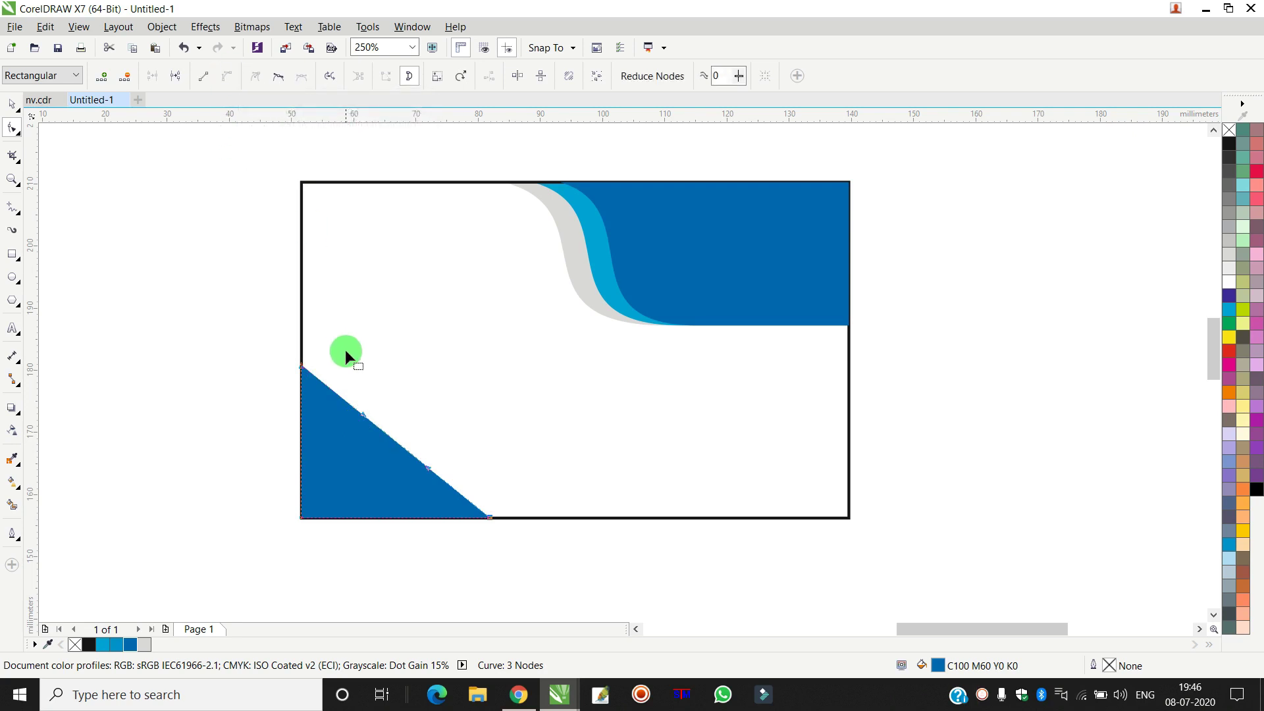
drag(389, 439, 433, 385)
drag(462, 468, 460, 464)
drag(479, 398, 316, 465)
drag(425, 341, 450, 337)
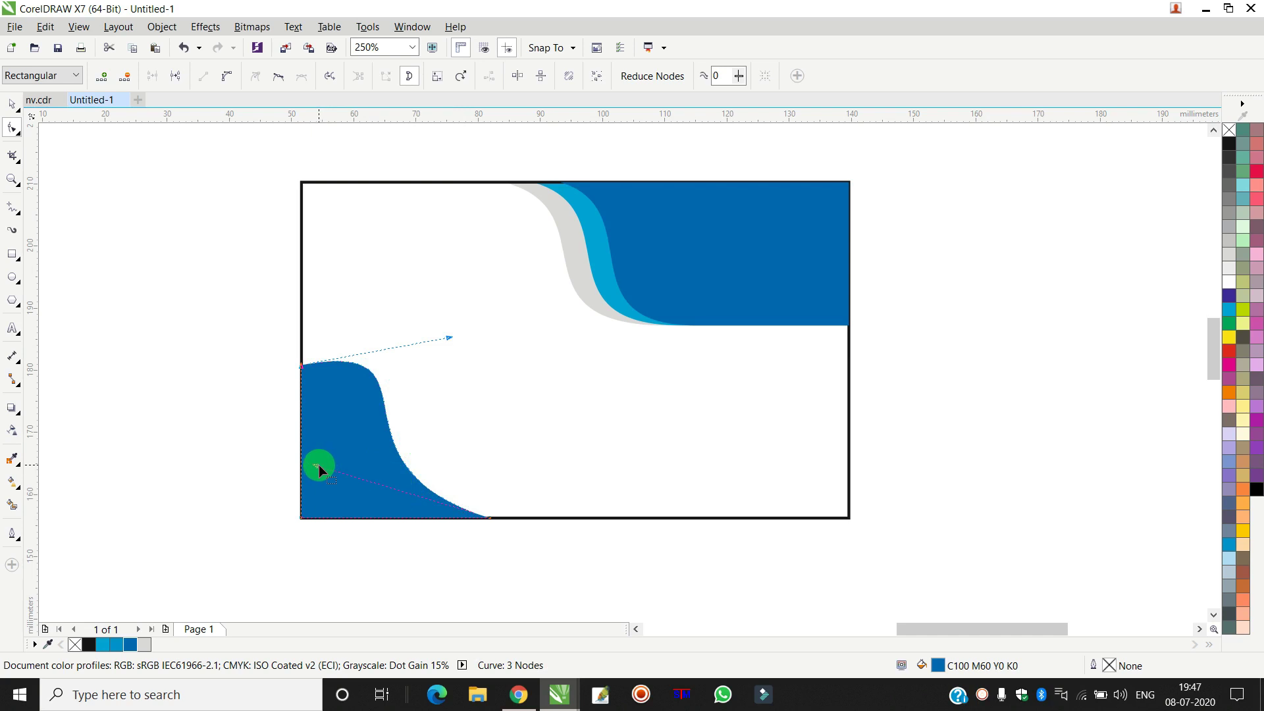
Step: Smooth the S-curve so it leaves the card's left edge almost horizontally, and reduce the shape's height to about 21.9 mm
drag(318, 465, 364, 477)
drag(449, 337, 408, 375)
drag(364, 478, 356, 495)
drag(408, 376, 449, 367)
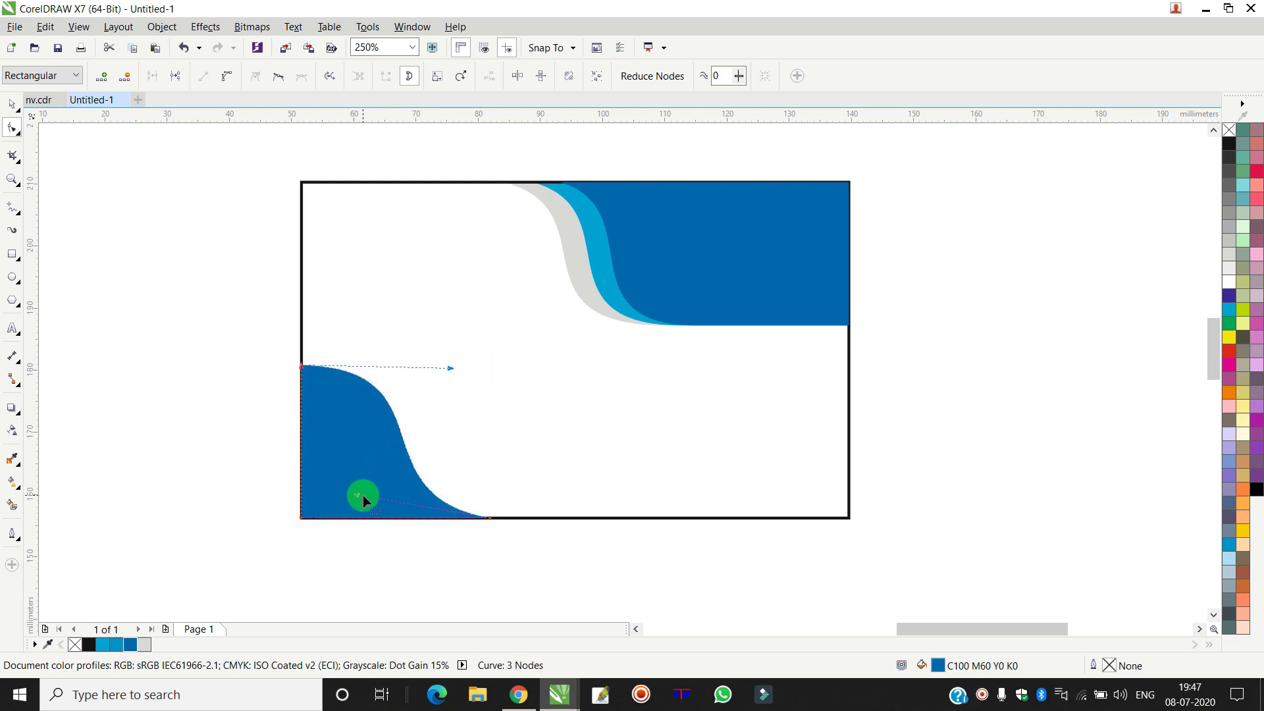
drag(357, 495, 330, 494)
click(12, 105)
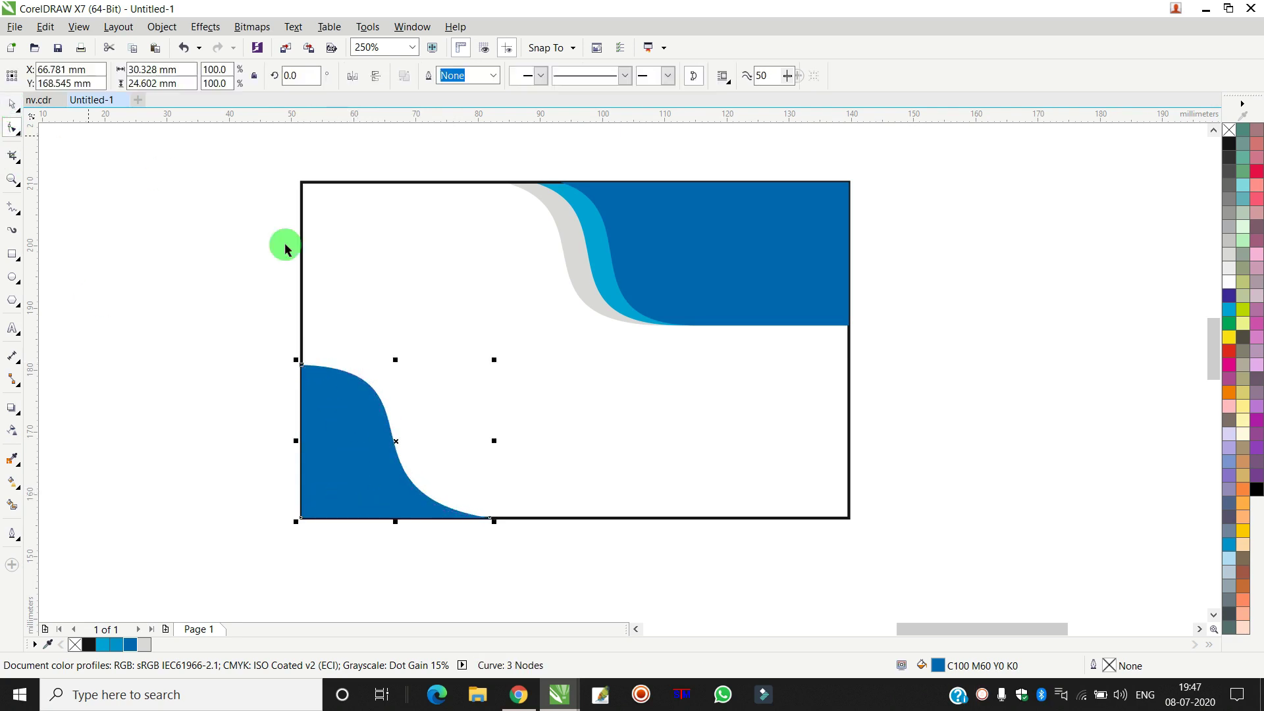
drag(396, 359, 396, 376)
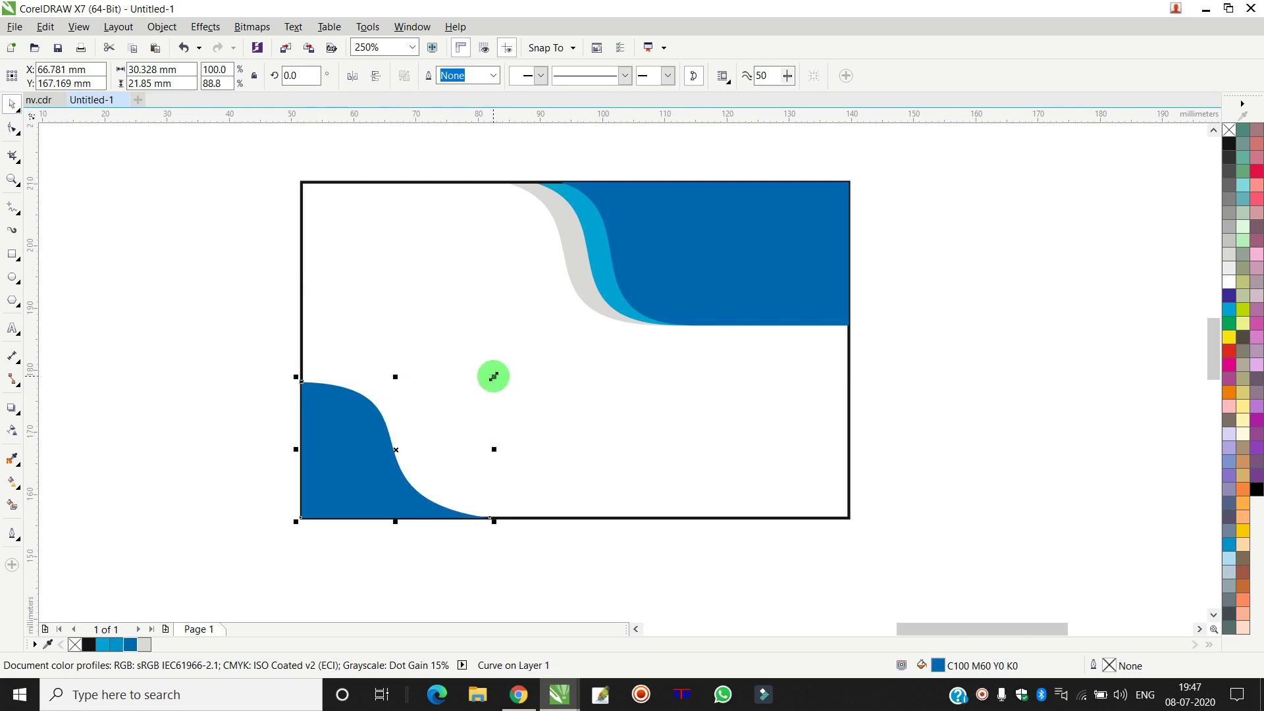
Step: Create a cyan (C100) copy of the lower-left shape, widened rightward to about 36.5 mm, behind the dark blue one
drag(494, 450, 533, 449)
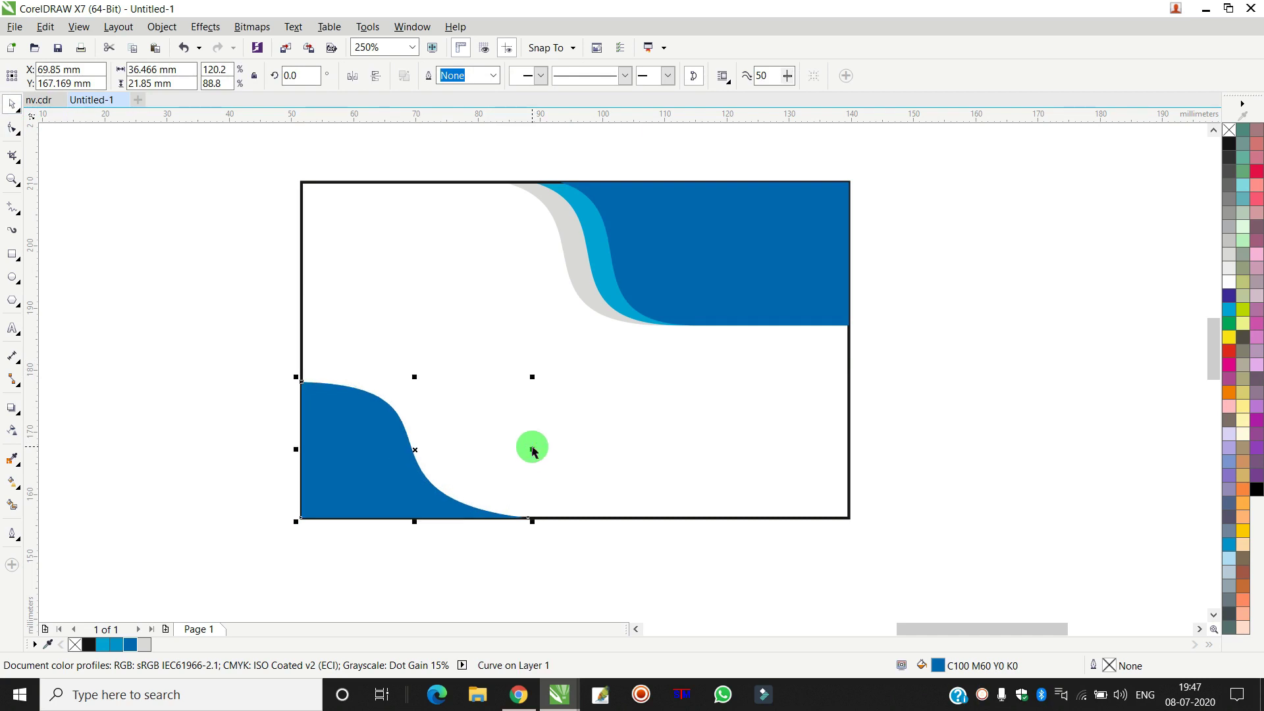
click(1228, 309)
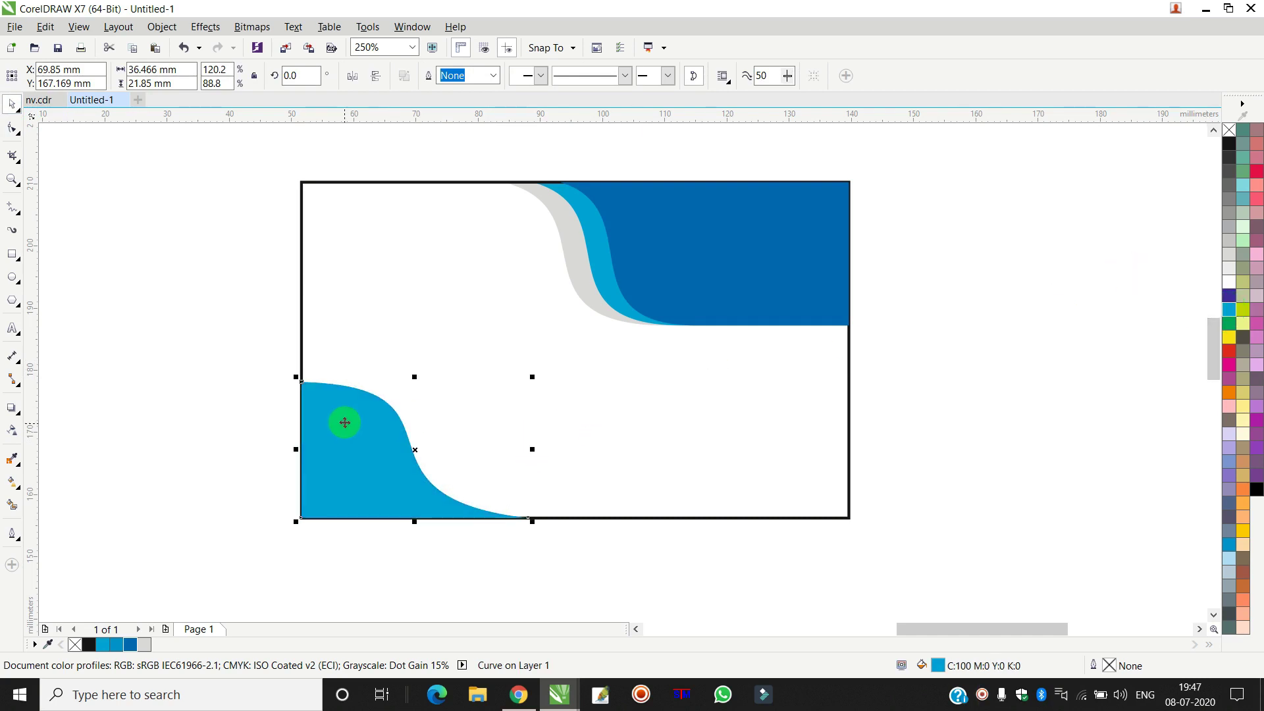
right_click(344, 422)
mouse_move(415, 252)
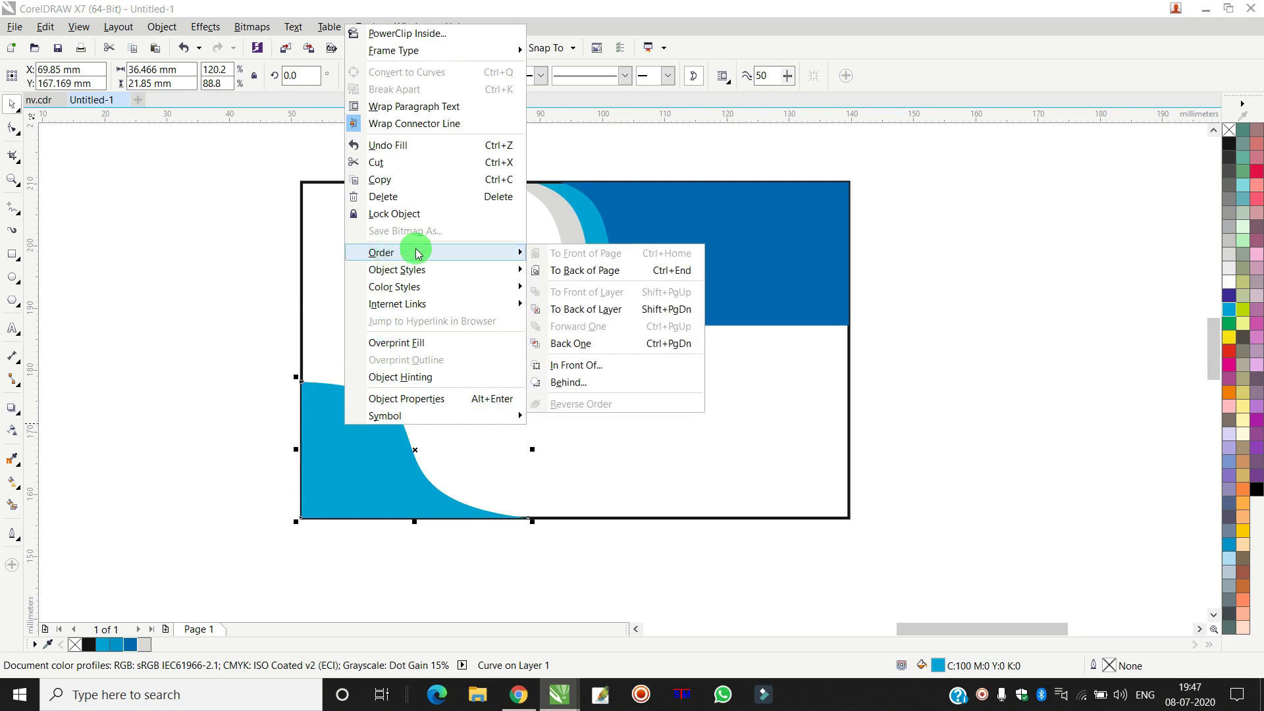
click(586, 271)
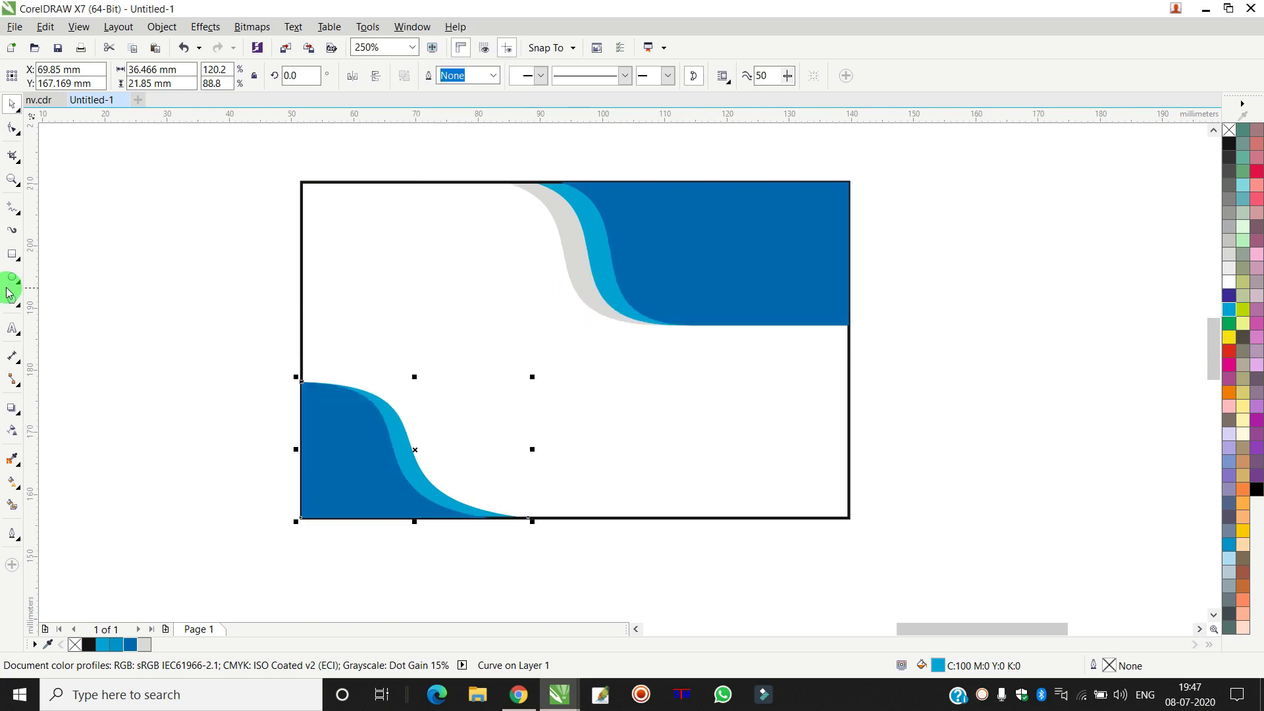
click(12, 128)
scroll(495, 516, up, 4)
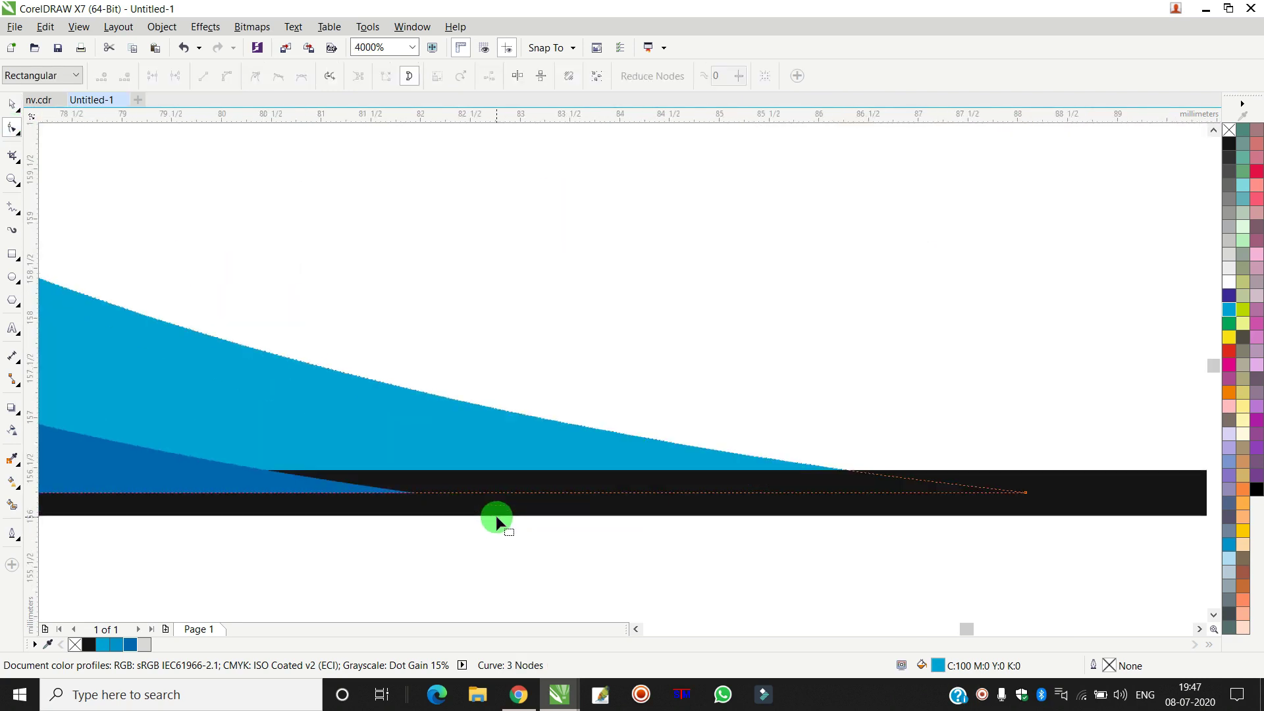
scroll(496, 515, down, 4)
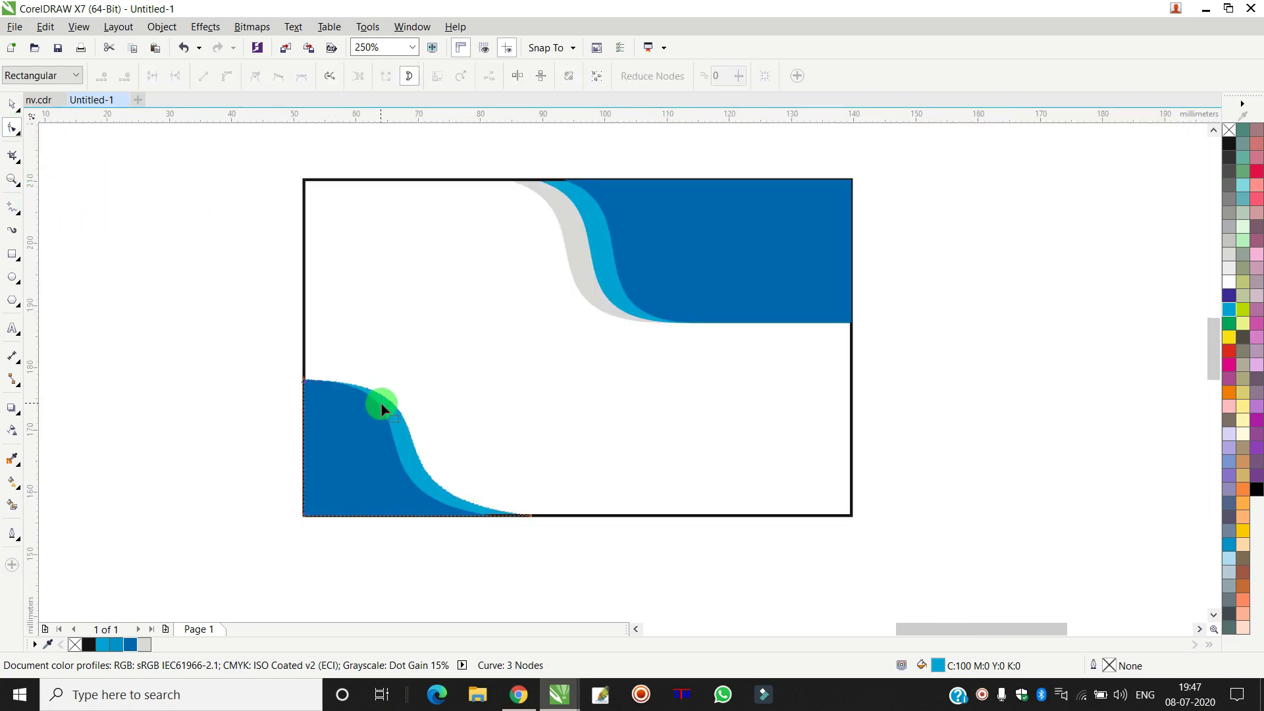
click(391, 409)
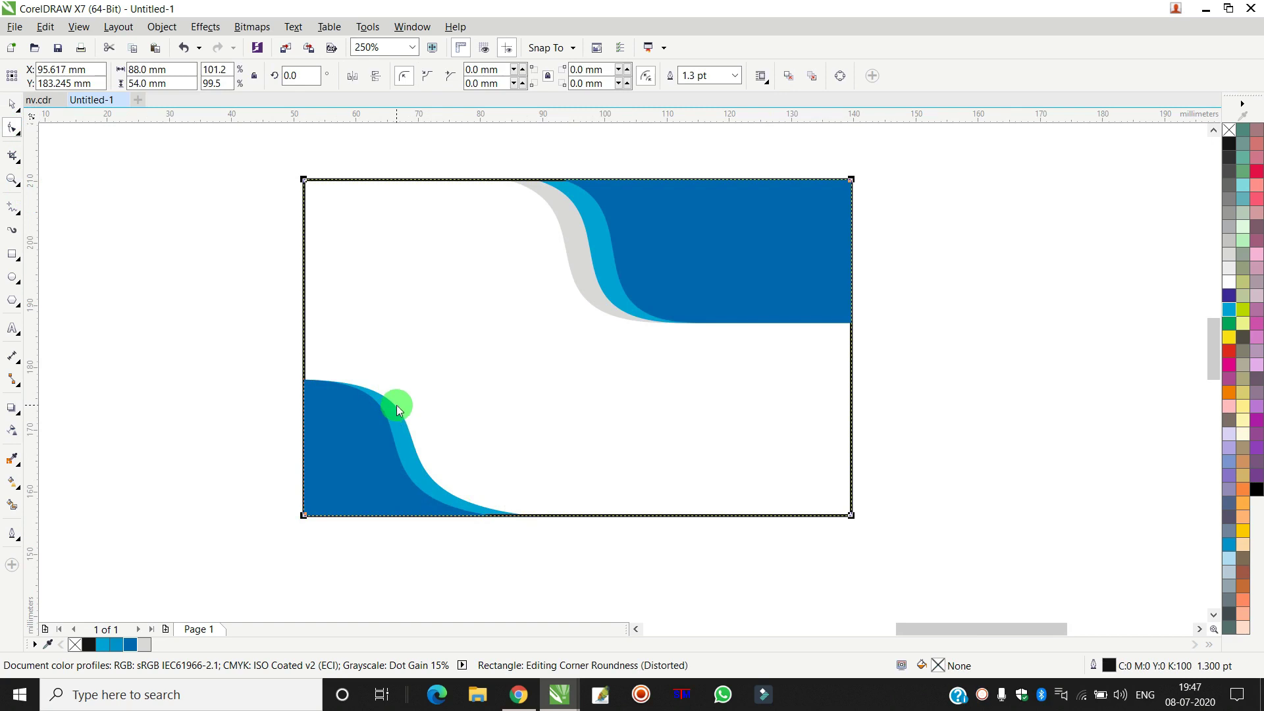
click(389, 414)
click(392, 411)
click(12, 104)
key(Escape)
mouse_move(396, 413)
mouse_down()
mouse_move(455, 395)
mouse_move(395, 417)
mouse_up()
click(397, 419)
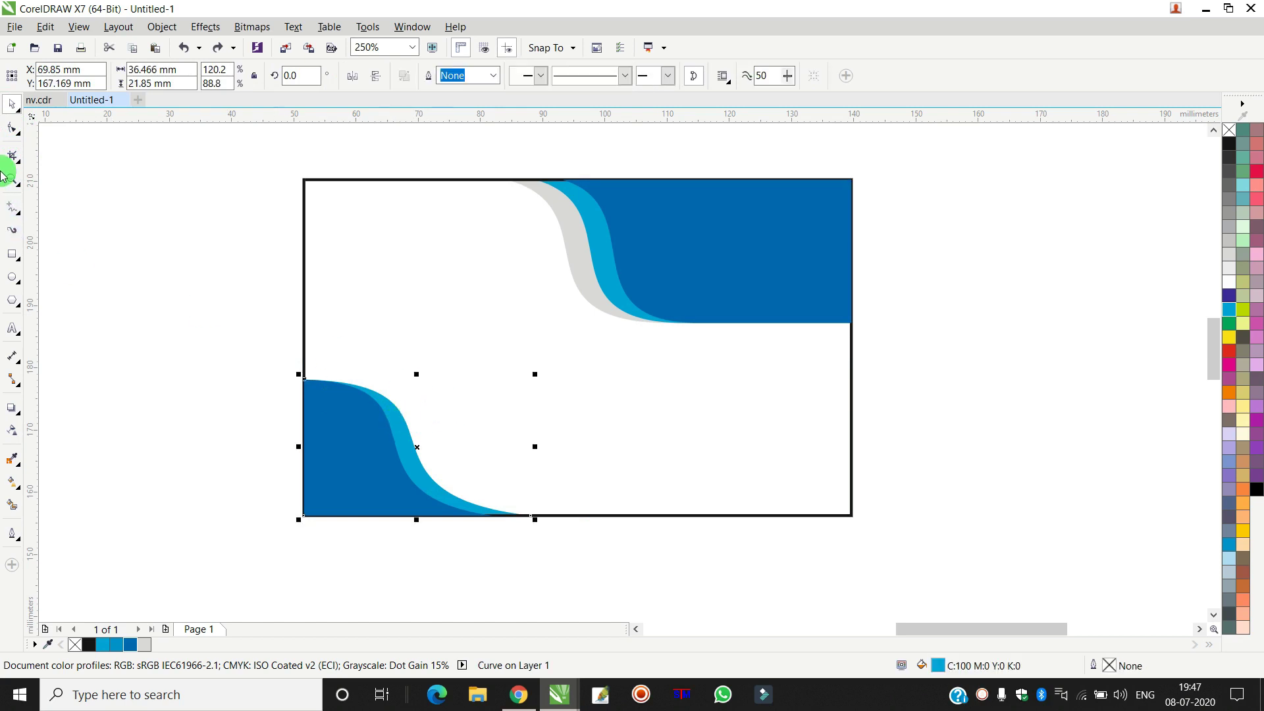
Step: Adjust the upper handle of the cyan lower-left curve so it leaves the card's left edge almost horizontally
click(13, 129)
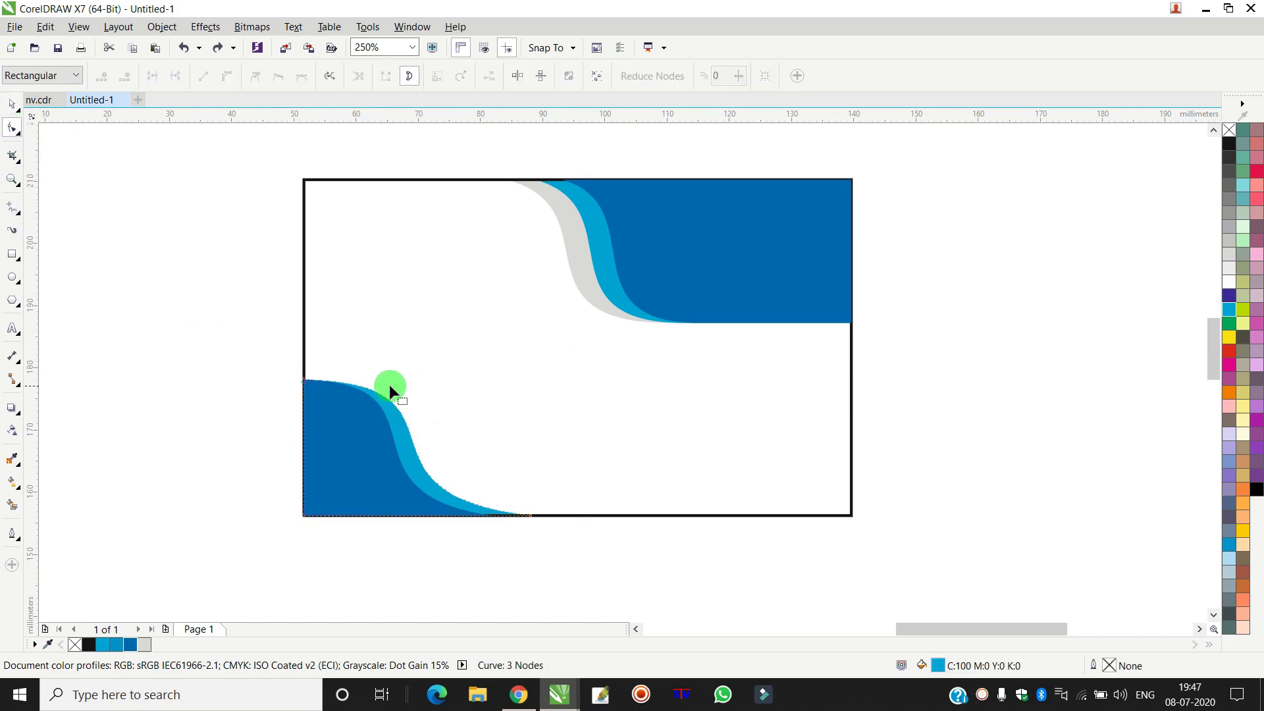
drag(247, 354, 496, 378)
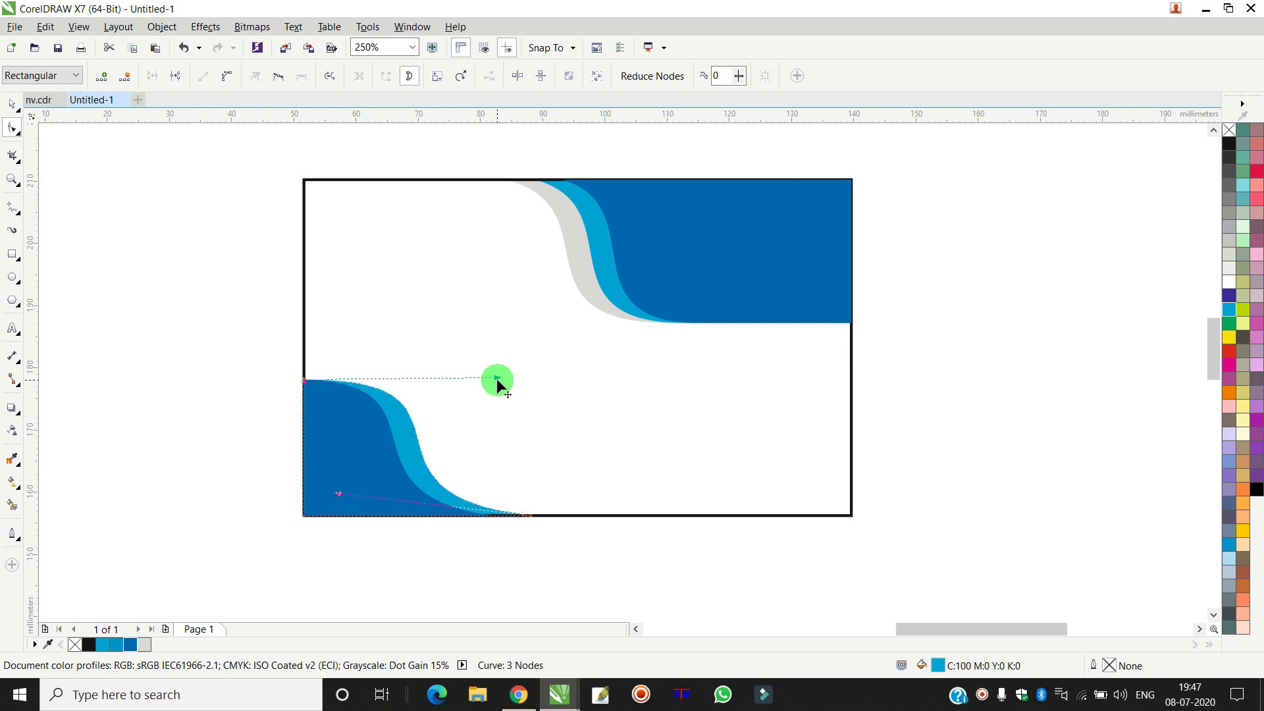
click(12, 103)
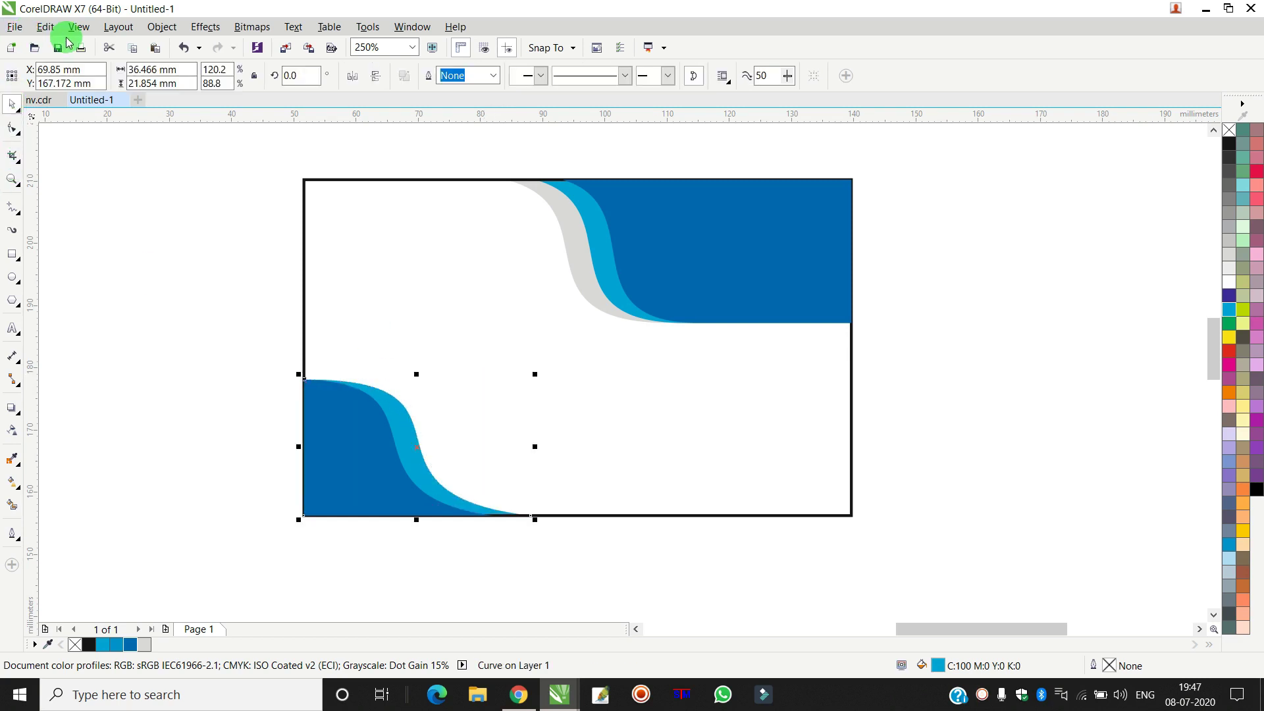
Step: Create a light grey (K20) copy of the cyan lower-left shape, widened rightward to about 44.2 mm, behind the other shapes
click(46, 29)
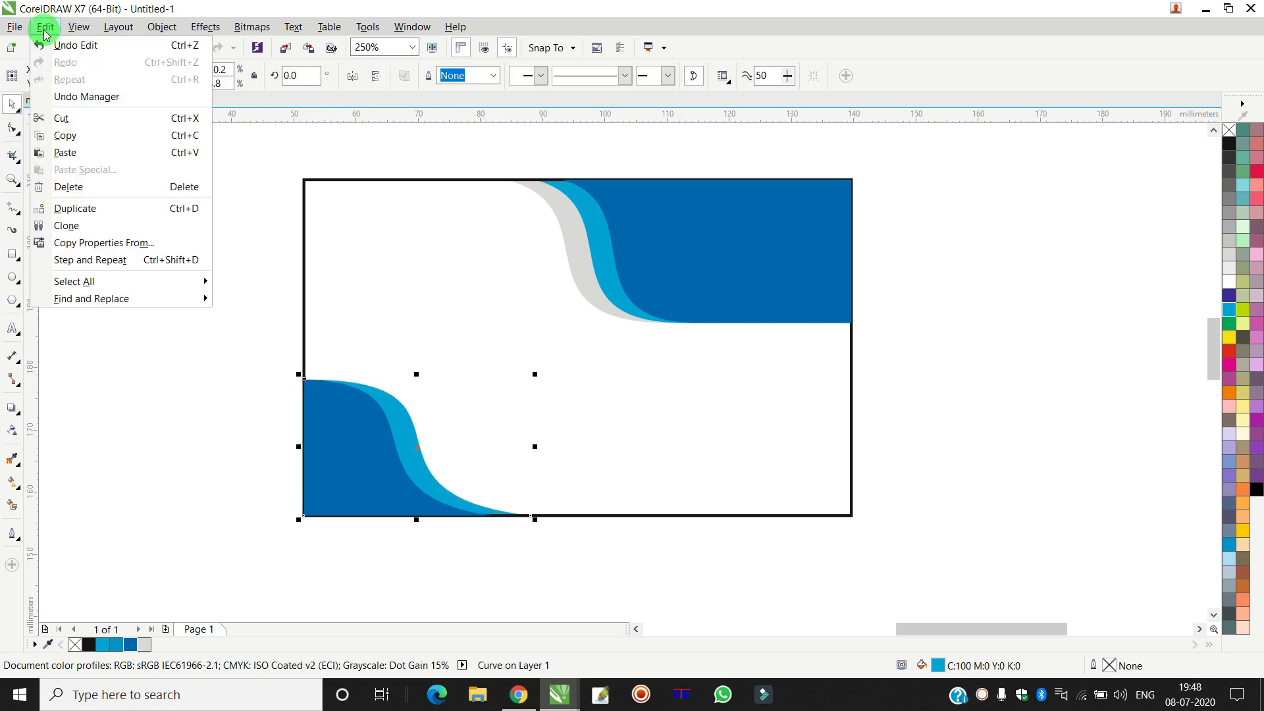
click(77, 138)
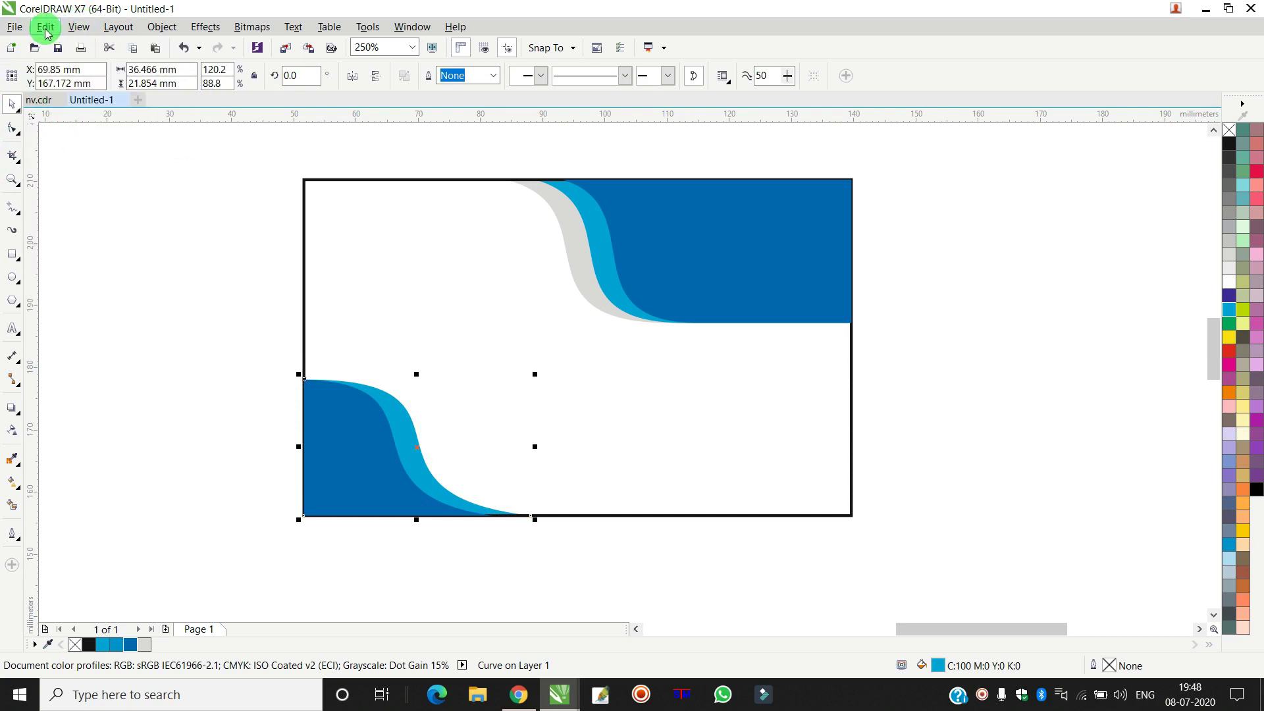
click(44, 26)
click(65, 152)
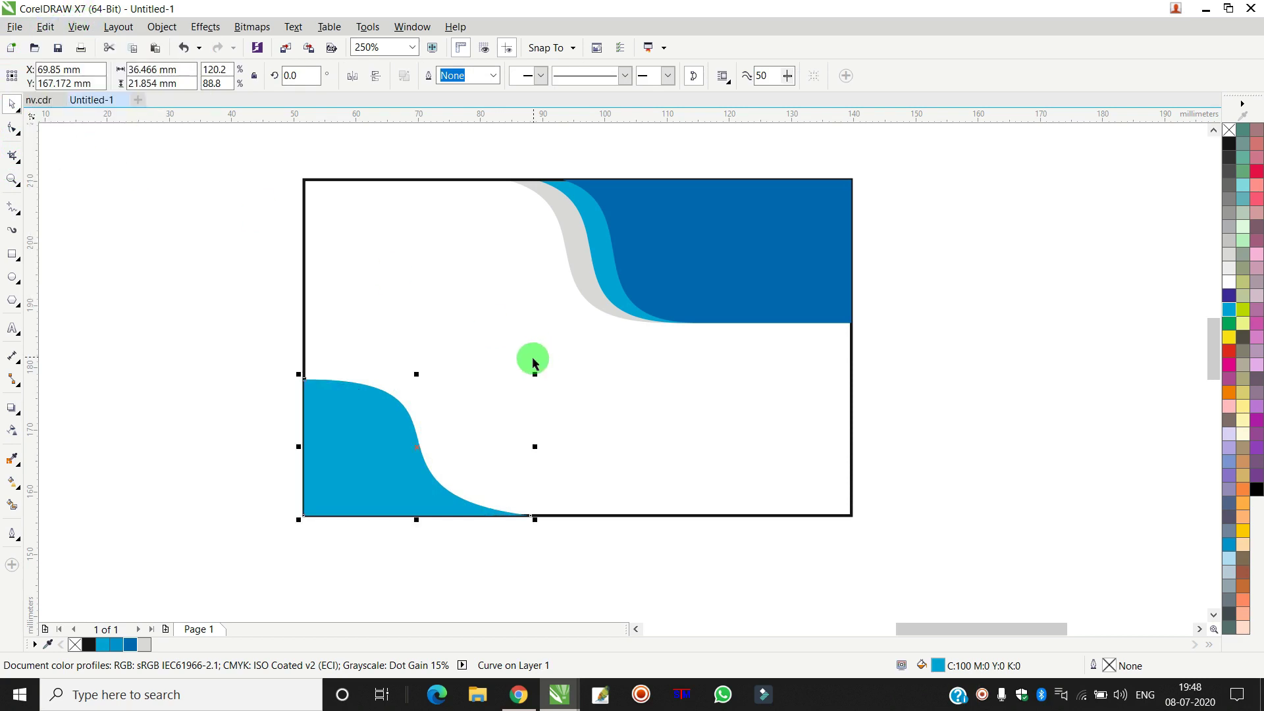
drag(535, 447, 583, 447)
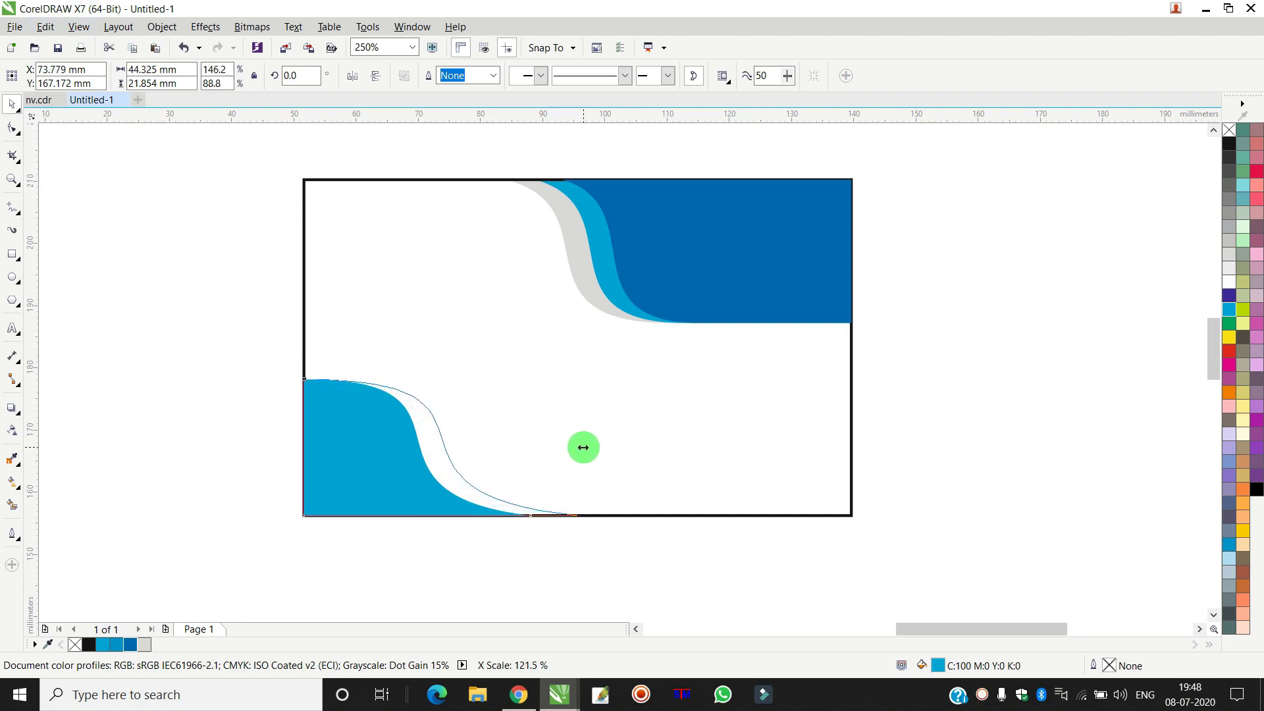
drag(583, 447, 583, 447)
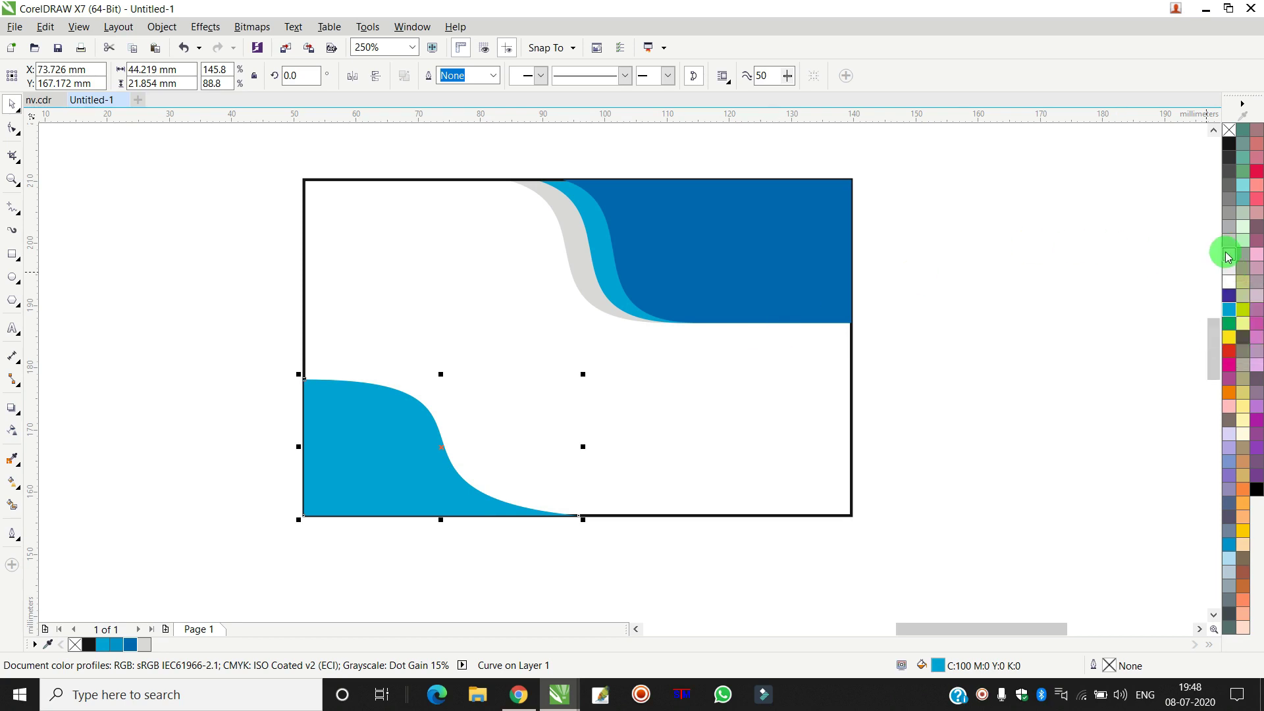
click(1229, 253)
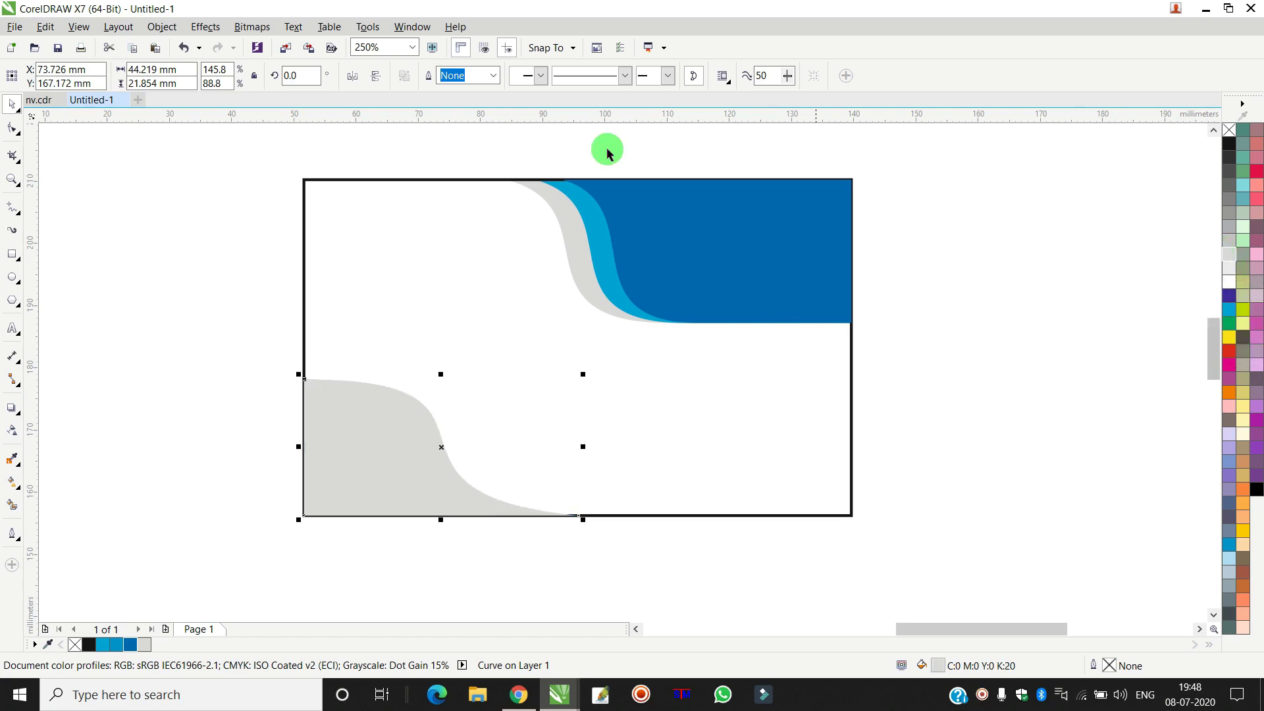
click(160, 27)
mouse_move(204, 226)
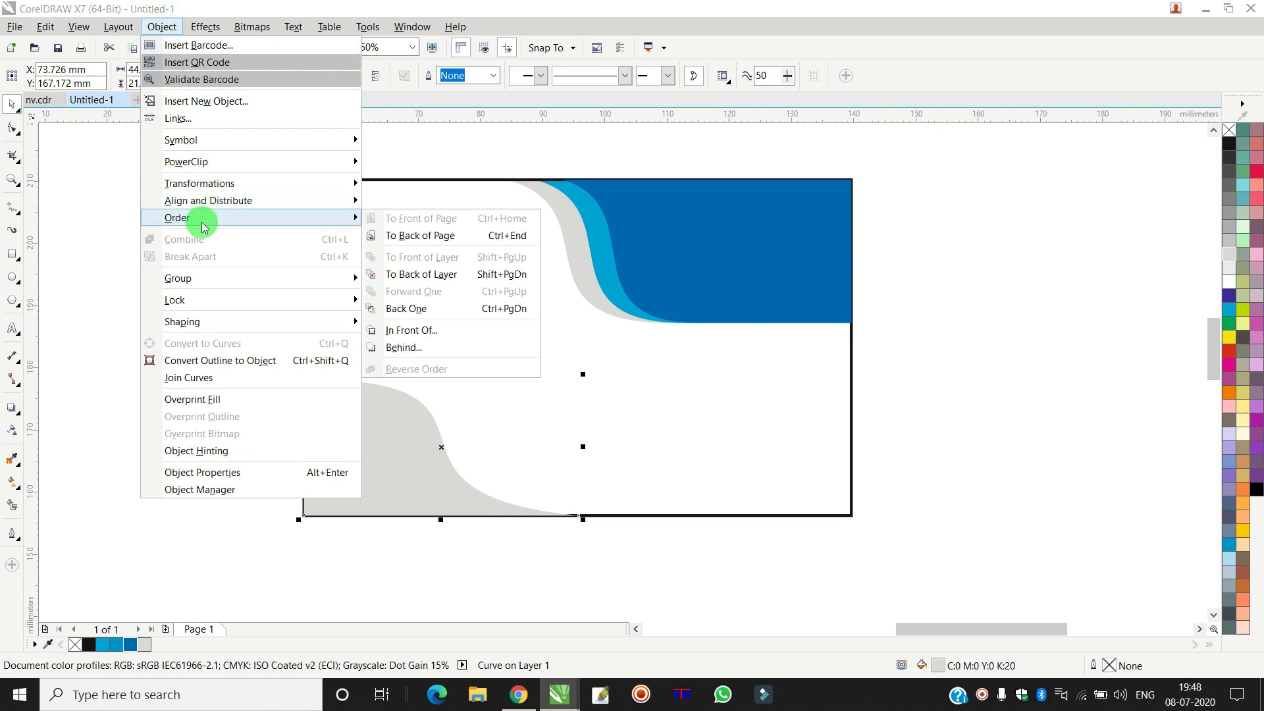
click(448, 236)
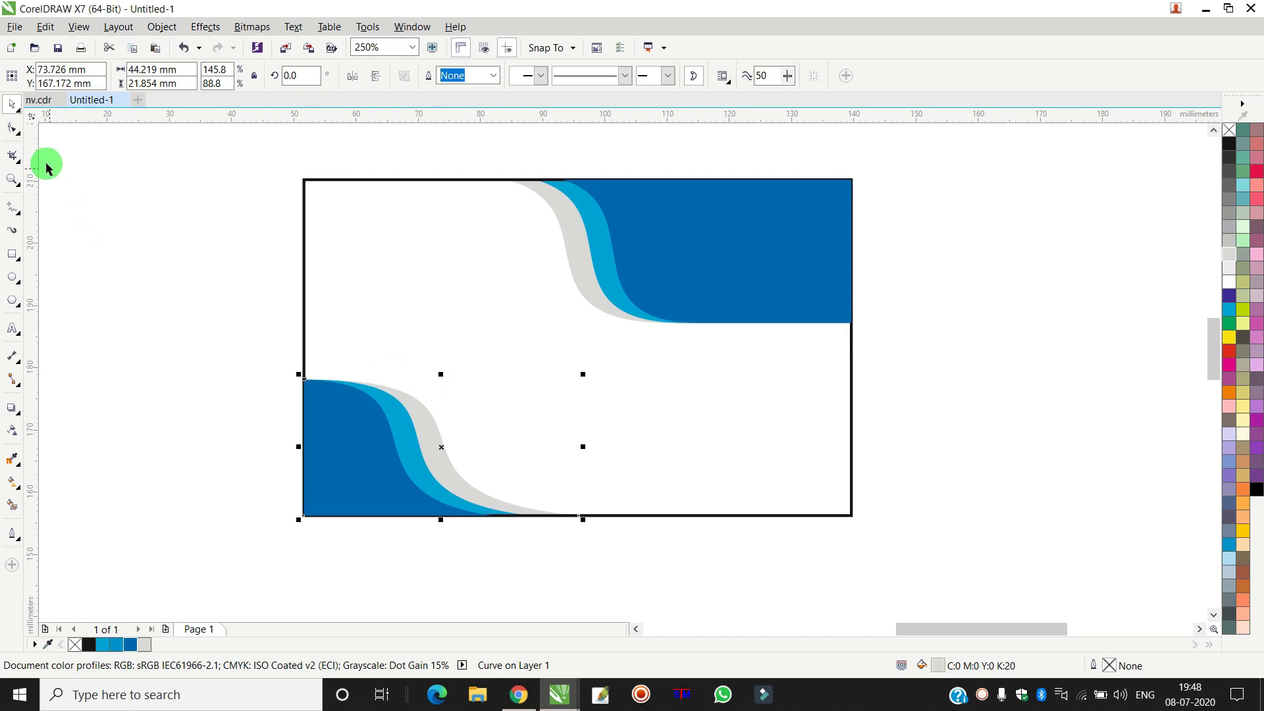
Step: Refine the grey lower-left curve by extending its upper node handle slightly above horizontal
click(12, 129)
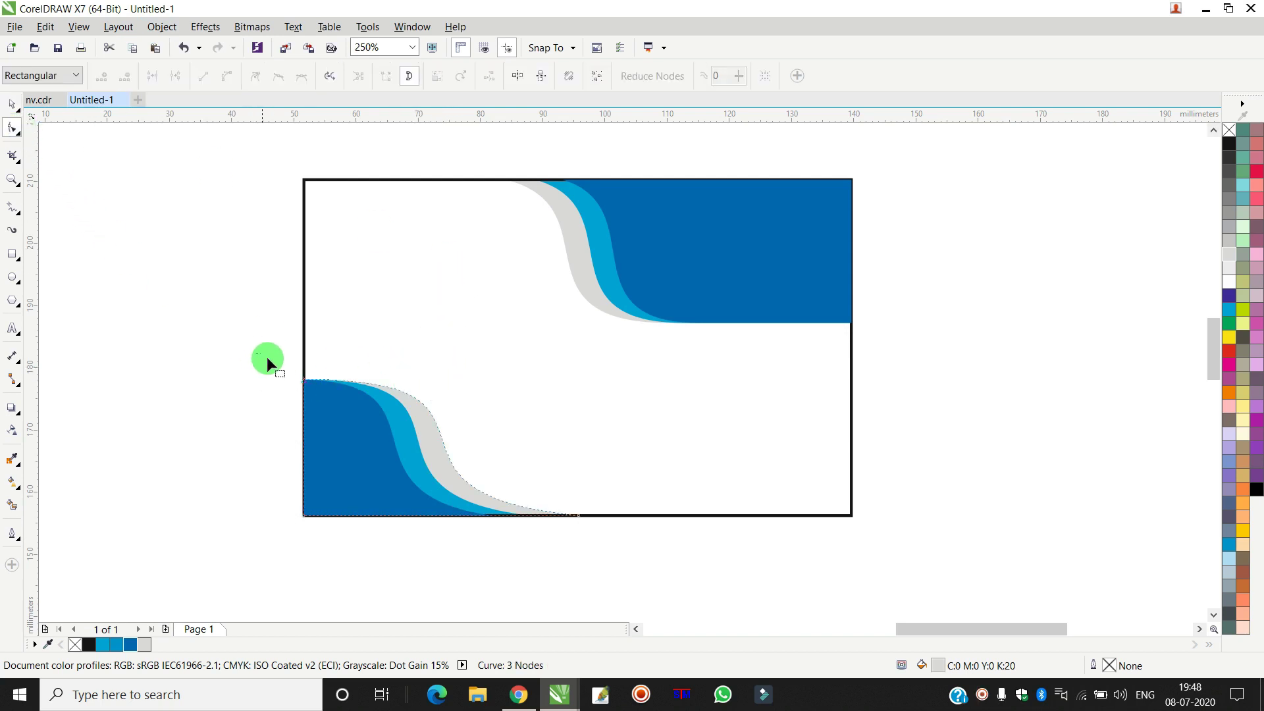
drag(258, 353, 476, 396)
drag(543, 374, 547, 373)
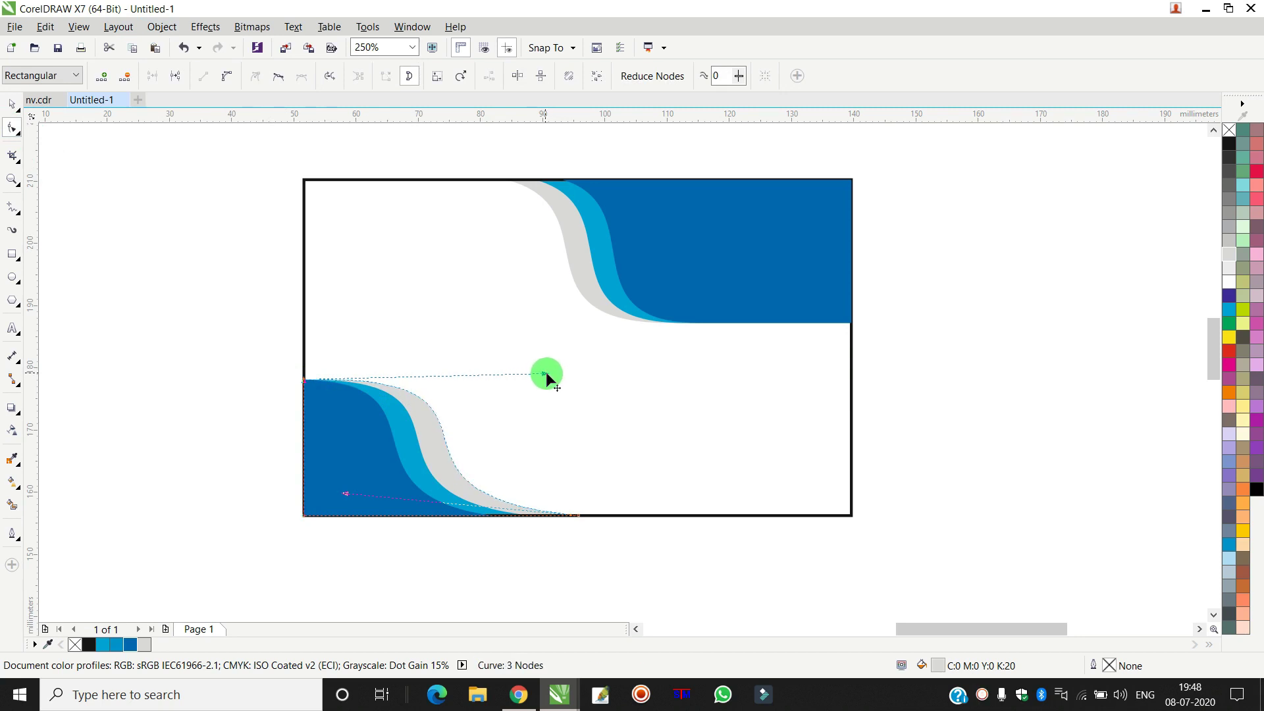
Step: Fill the card rectangle with white and remove its outline
click(13, 105)
scroll(552, 327, down, 1)
click(564, 291)
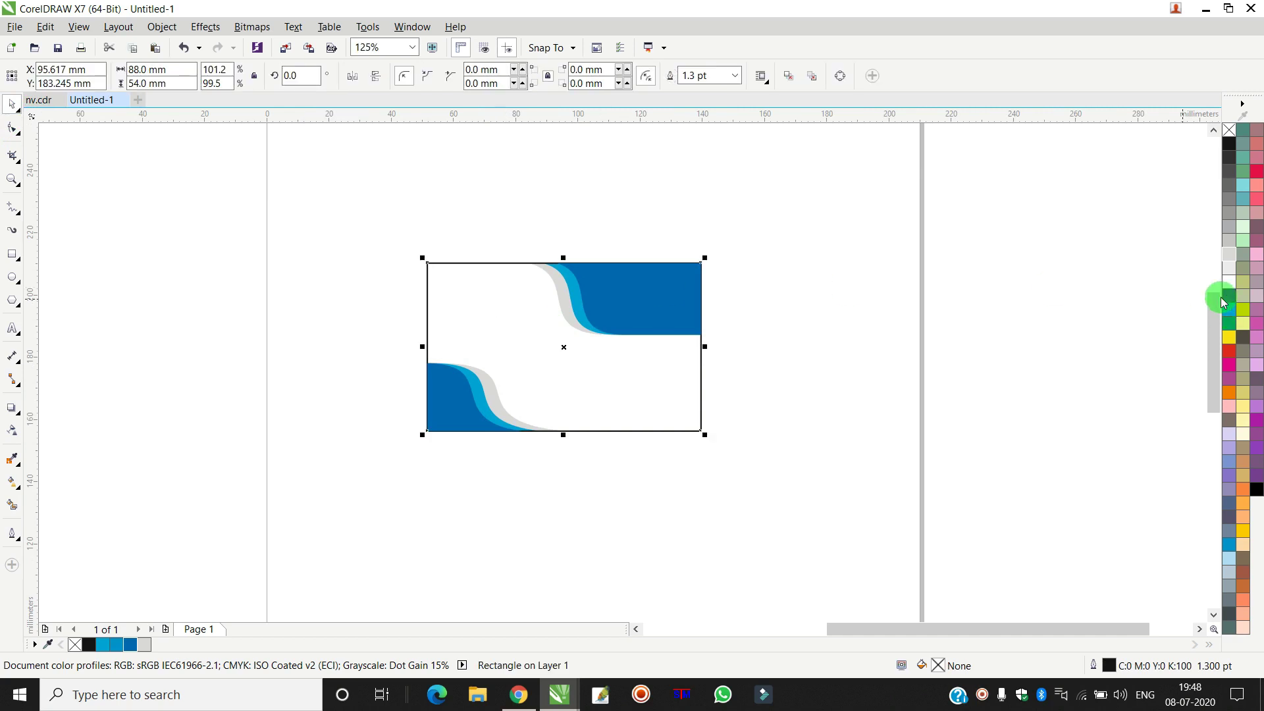
click(1228, 288)
right_click(1228, 129)
Step: Group the card rectangle and all six curved shapes
drag(96, 157, 843, 522)
right_click(653, 292)
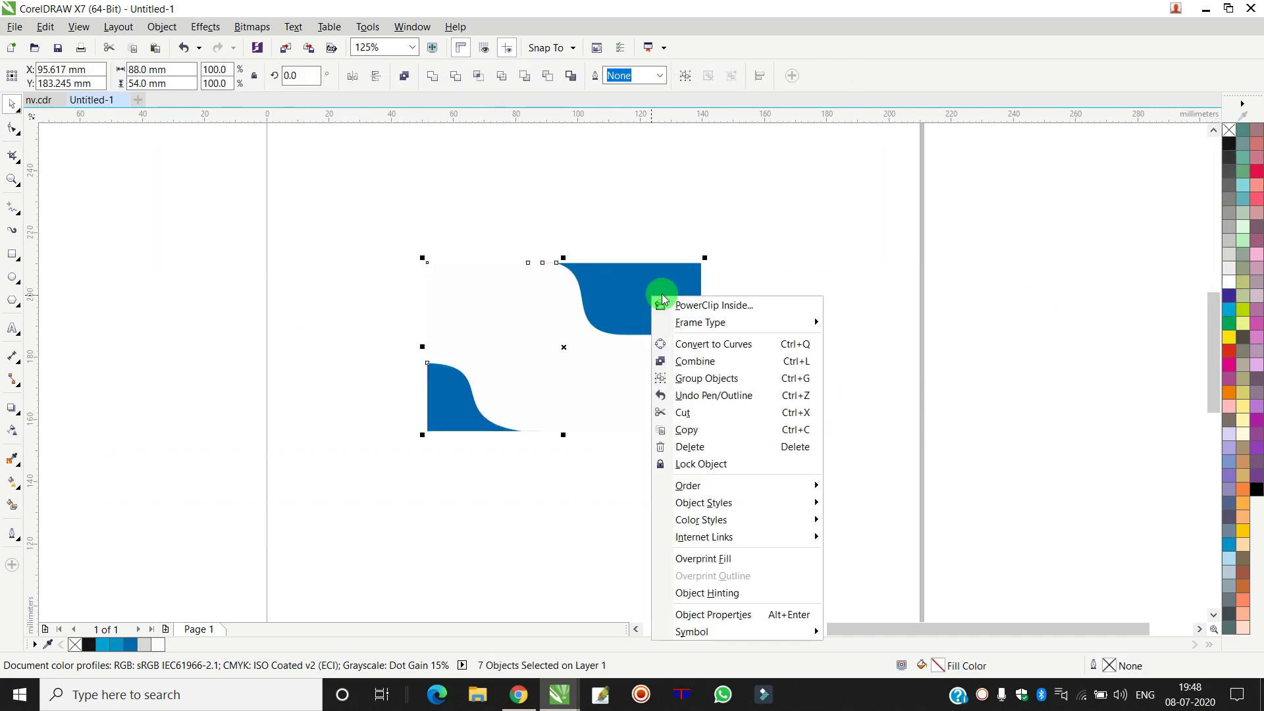
click(880, 285)
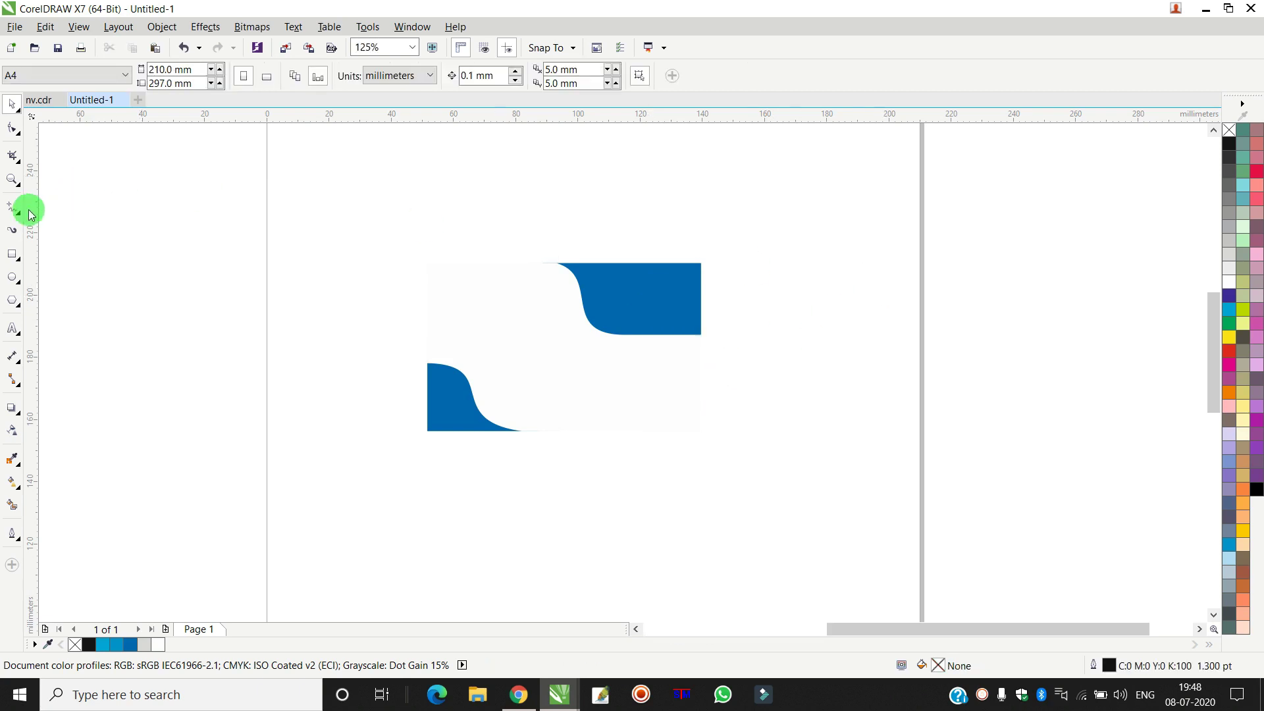
Step: Draw a rectangle about 195 × 113 mm around the card, fill it yellow (M20 Y100), and place it behind the card
click(13, 254)
drag(267, 173, 875, 524)
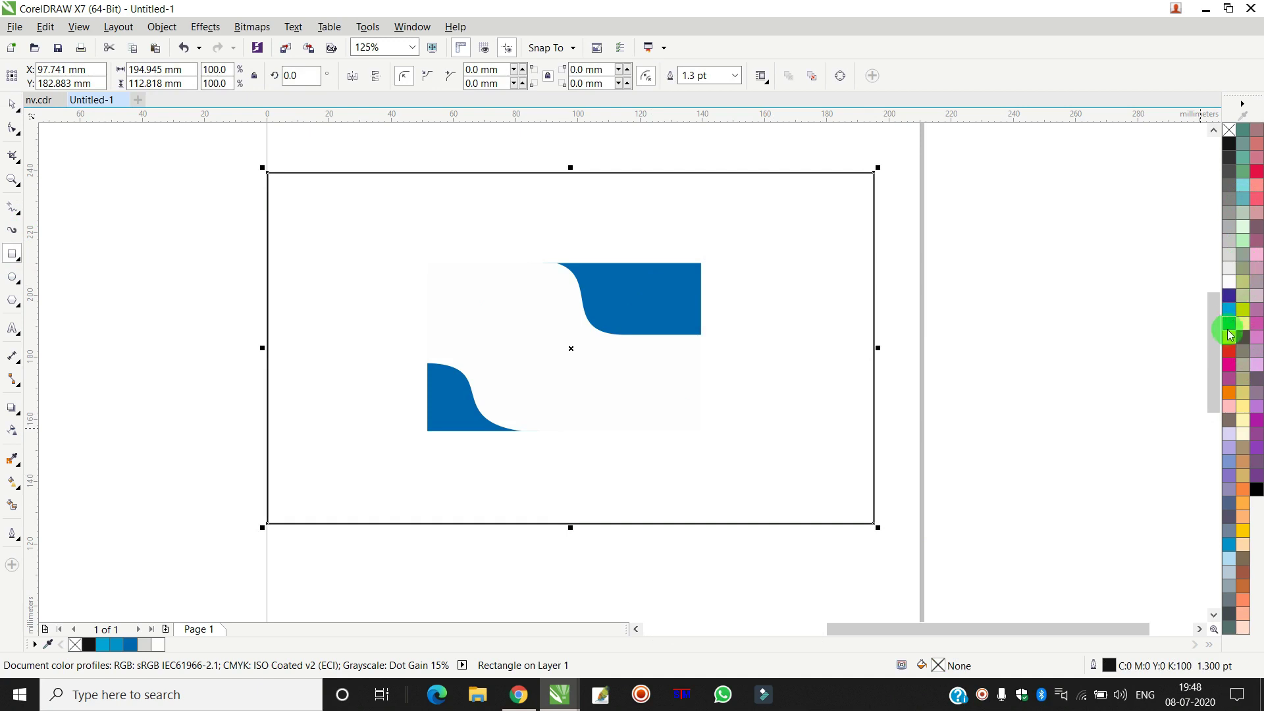
click(1244, 534)
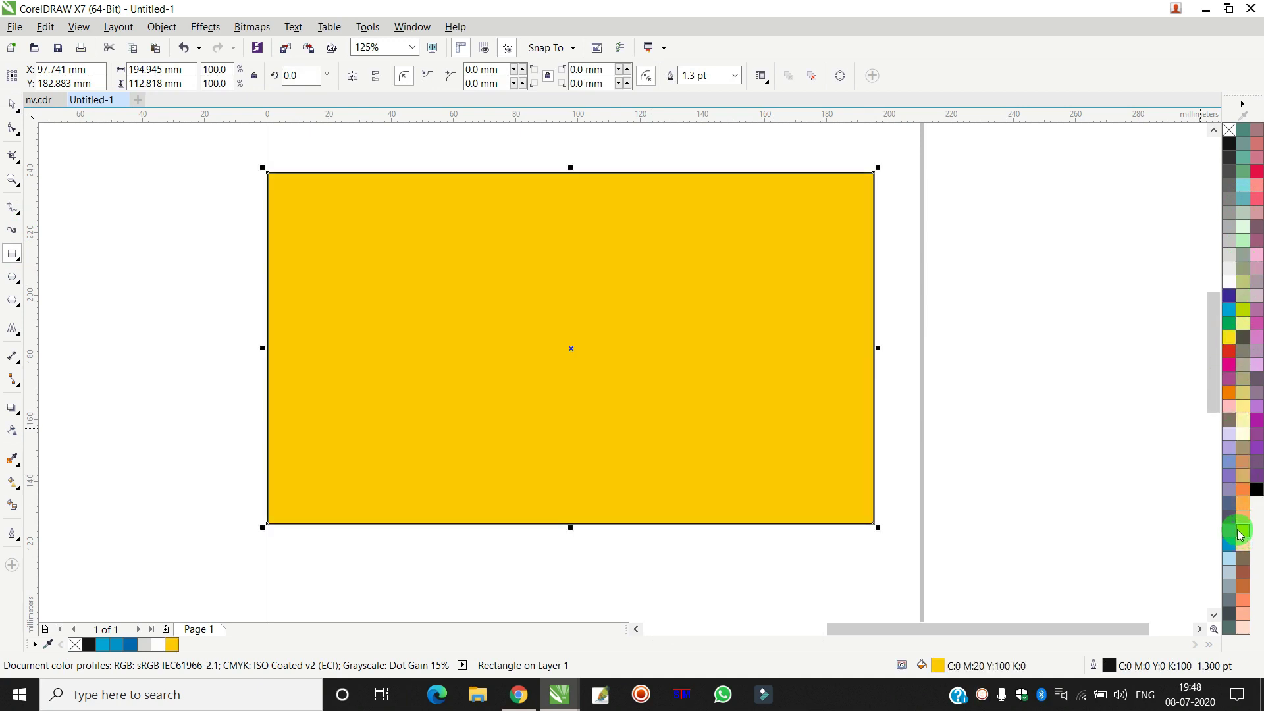
click(6, 254)
click(14, 104)
Step: Select the card group and ungroup all its objects
drag(998, 188, 389, 412)
click(162, 27)
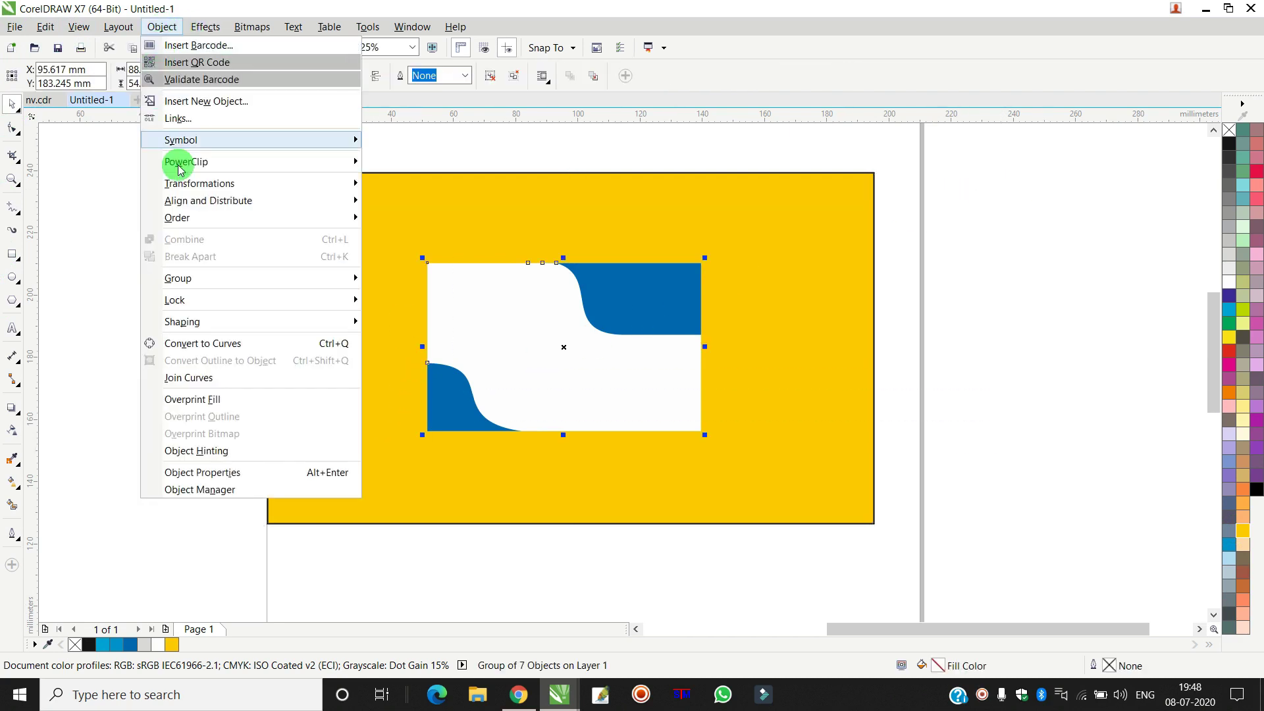
mouse_move(211, 277)
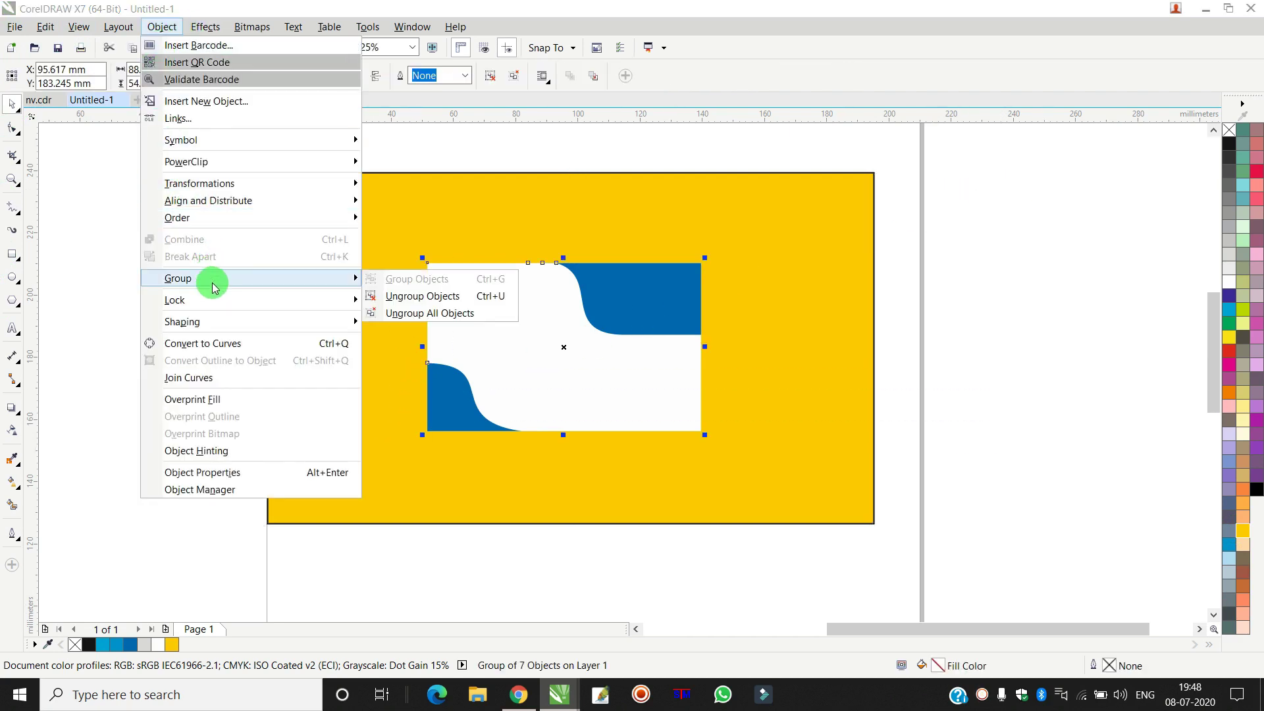
click(448, 320)
Step: Try moving the upper dark blue shape and the white card rectangle aside, and undo both moves
drag(612, 308, 523, 304)
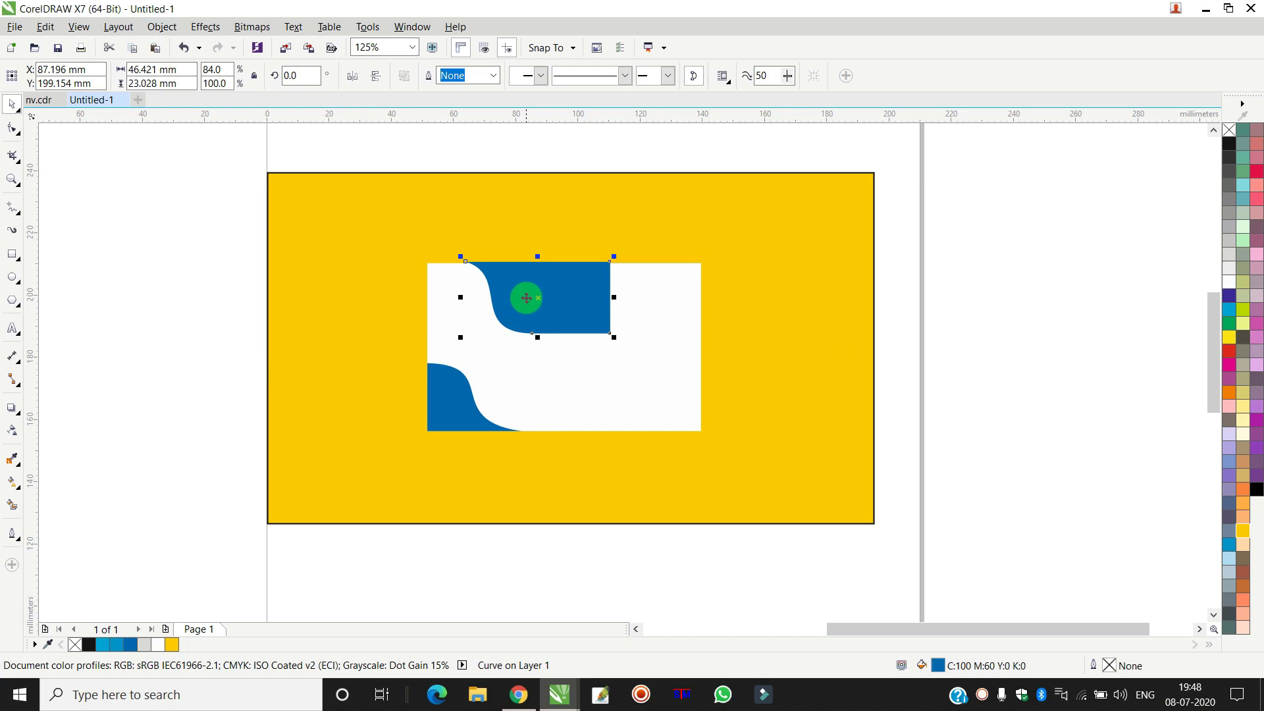
key(ctrl+z)
drag(1021, 197, 248, 277)
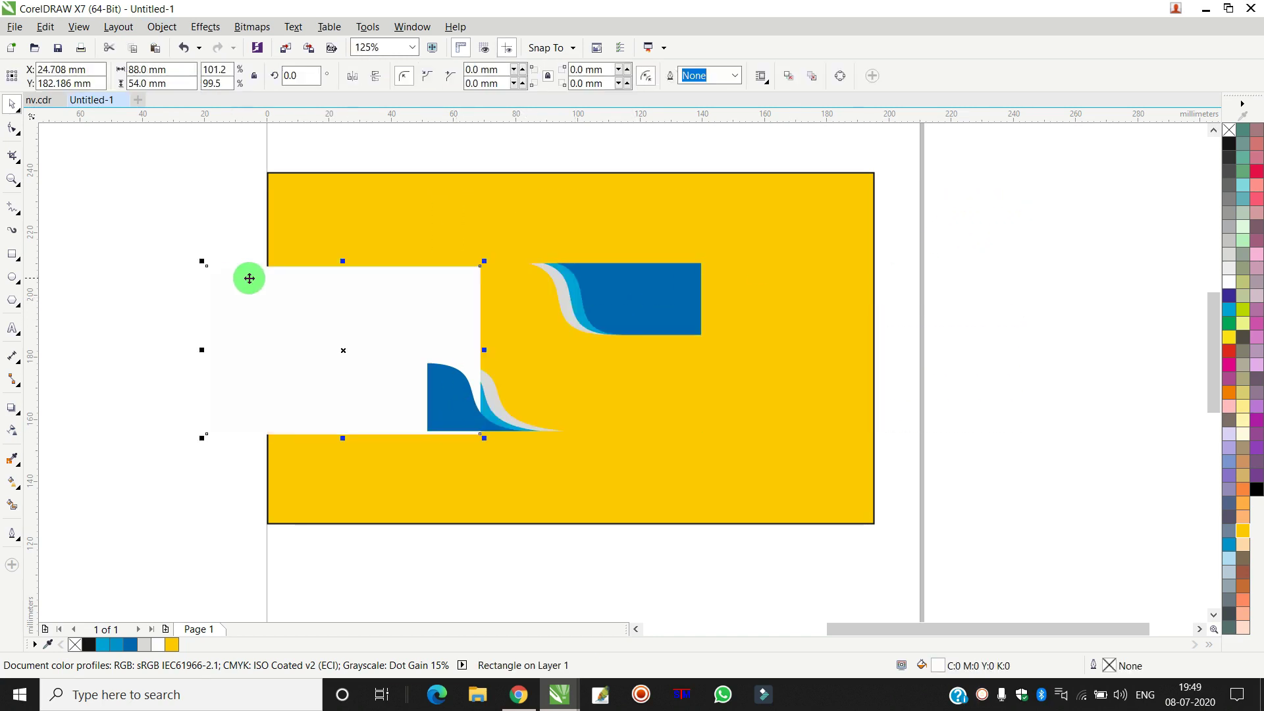
key(ctrl+z)
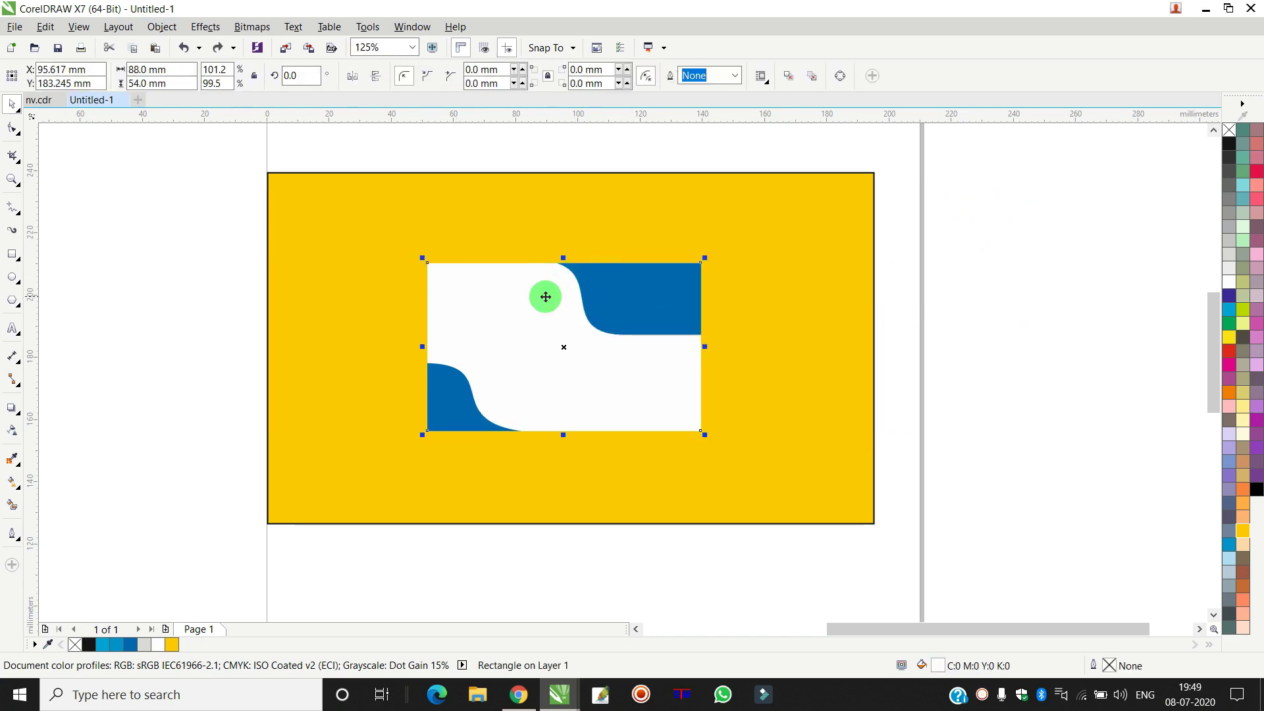
Step: Send the white card rectangle to the back of the page, followed by the yellow rectangle behind it
right_click(495, 280)
mouse_move(546, 507)
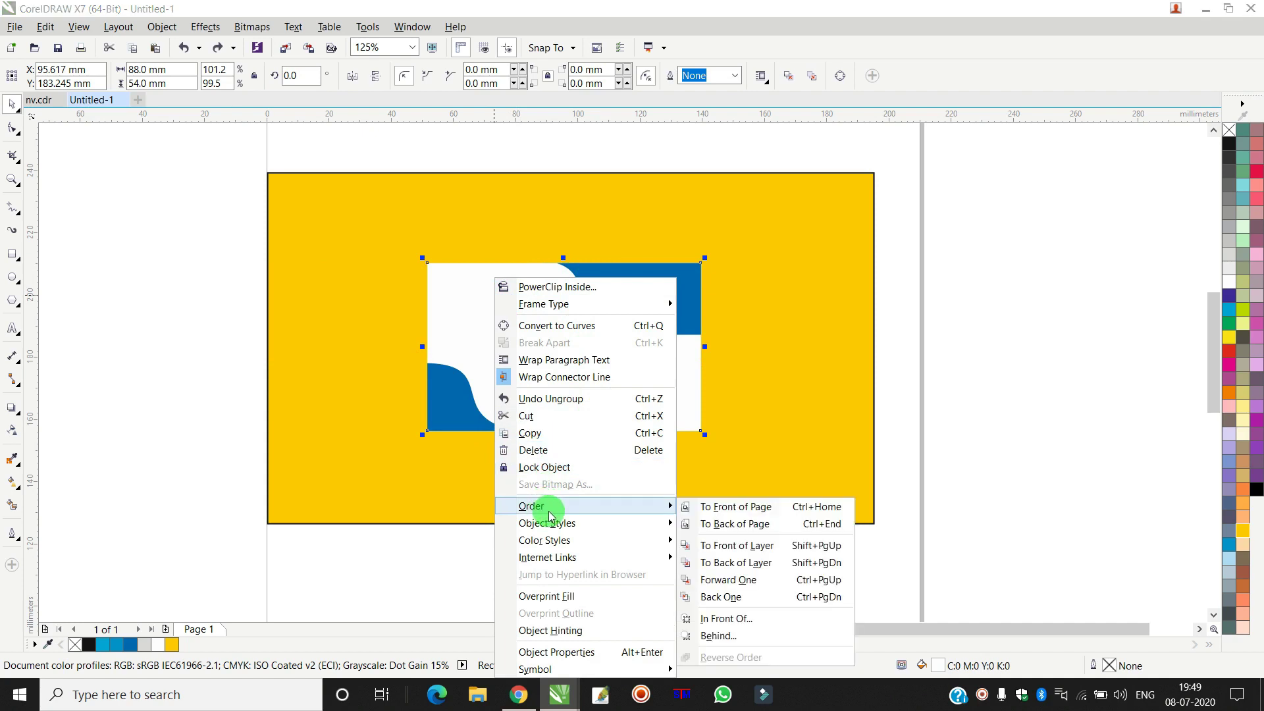
click(740, 522)
right_click(834, 224)
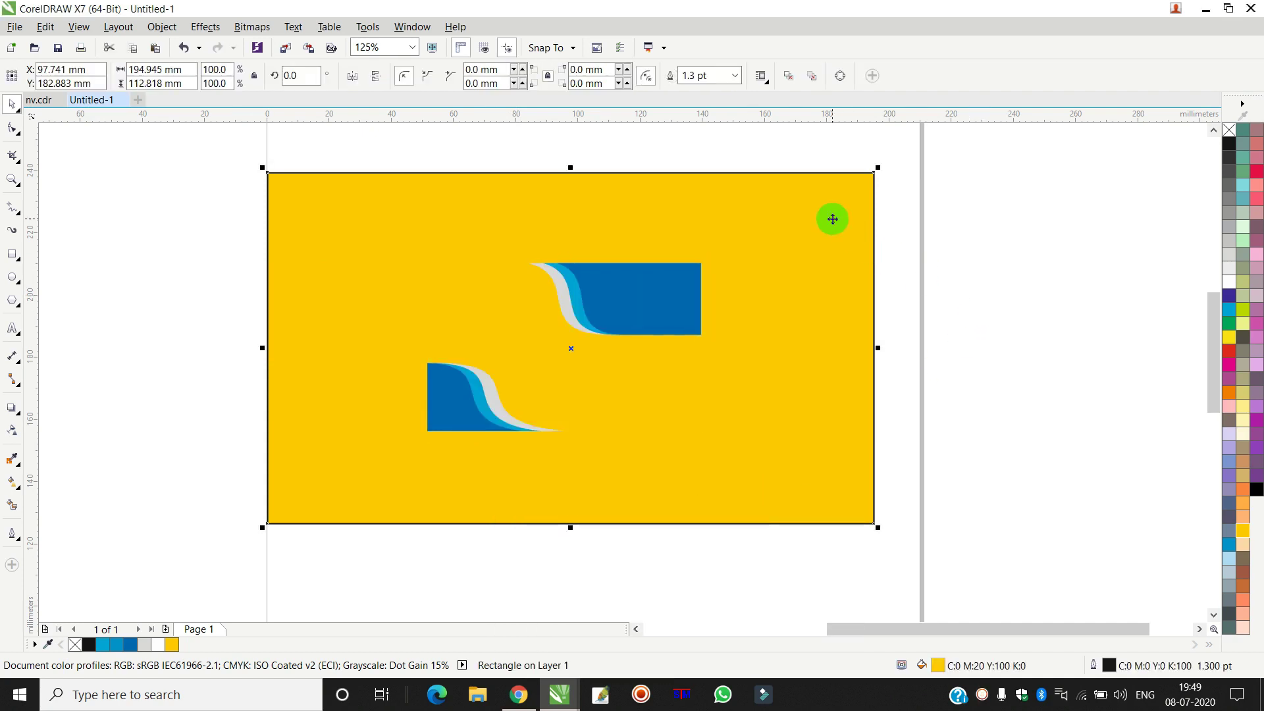
mouse_move(871, 449)
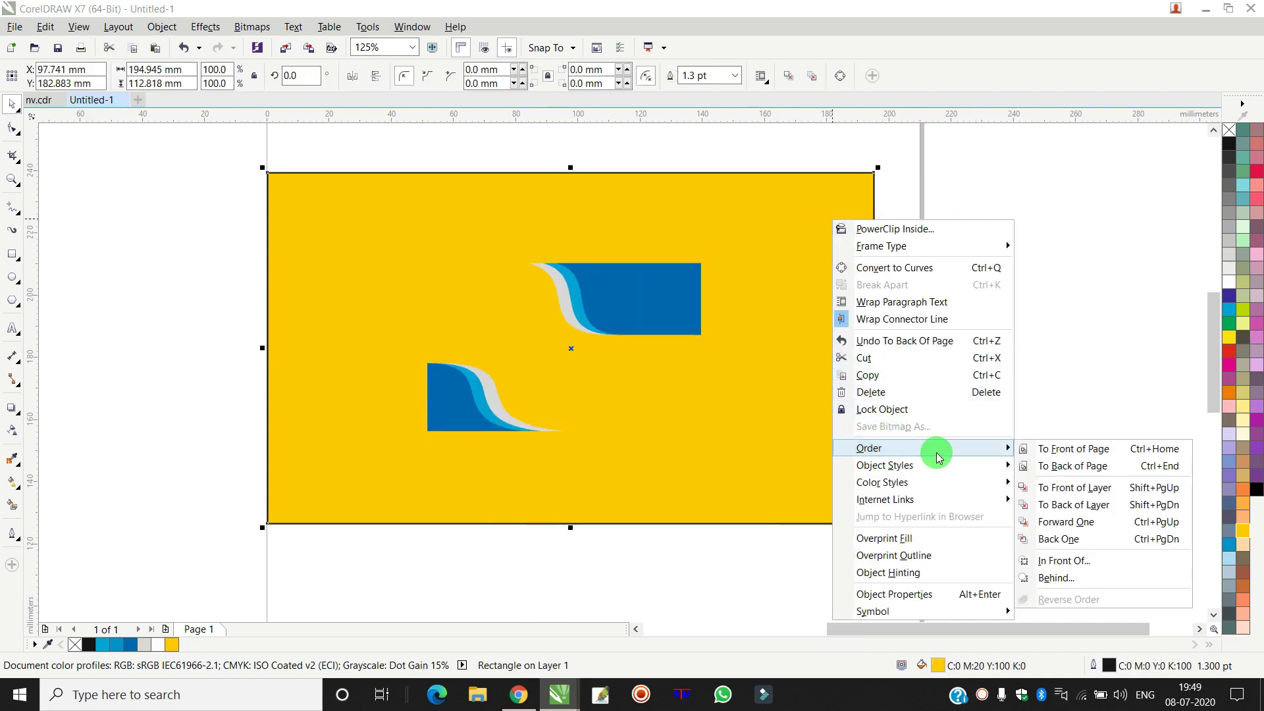
click(1067, 466)
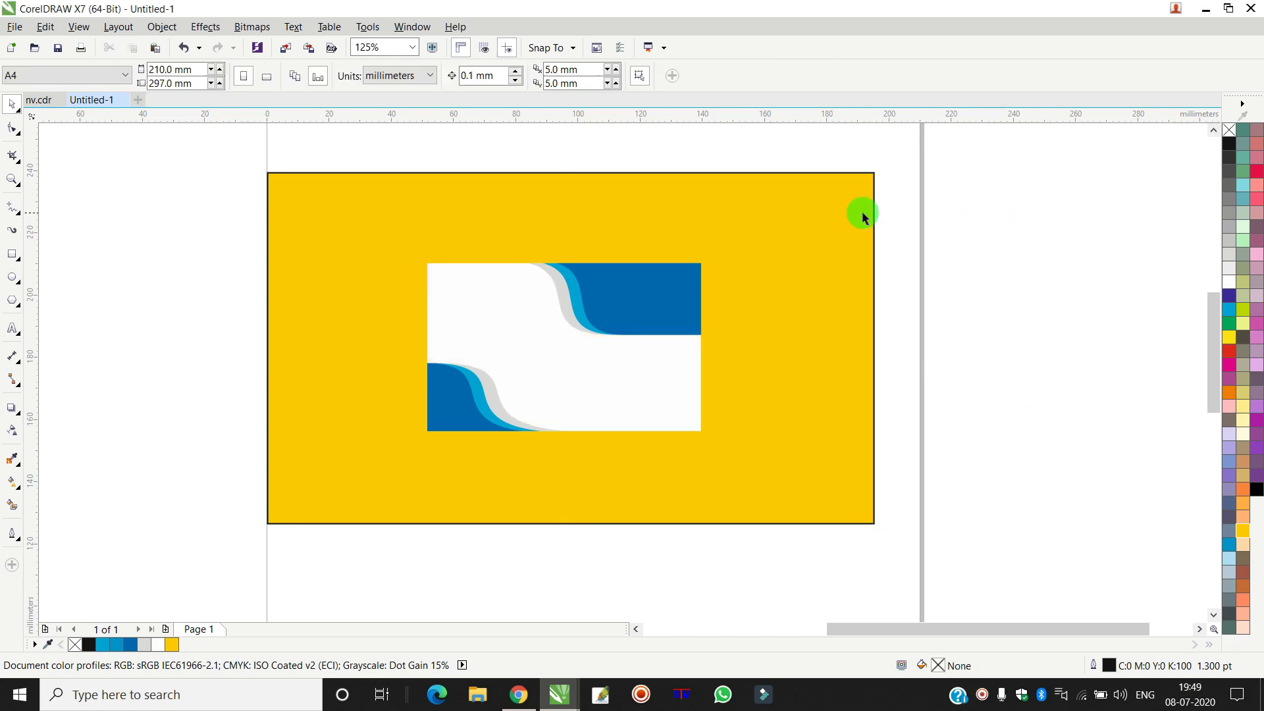
Step: Remove the yellow rectangle's outline, narrow it to about 130 mm, and shorten it evenly around the card
right_click(1229, 129)
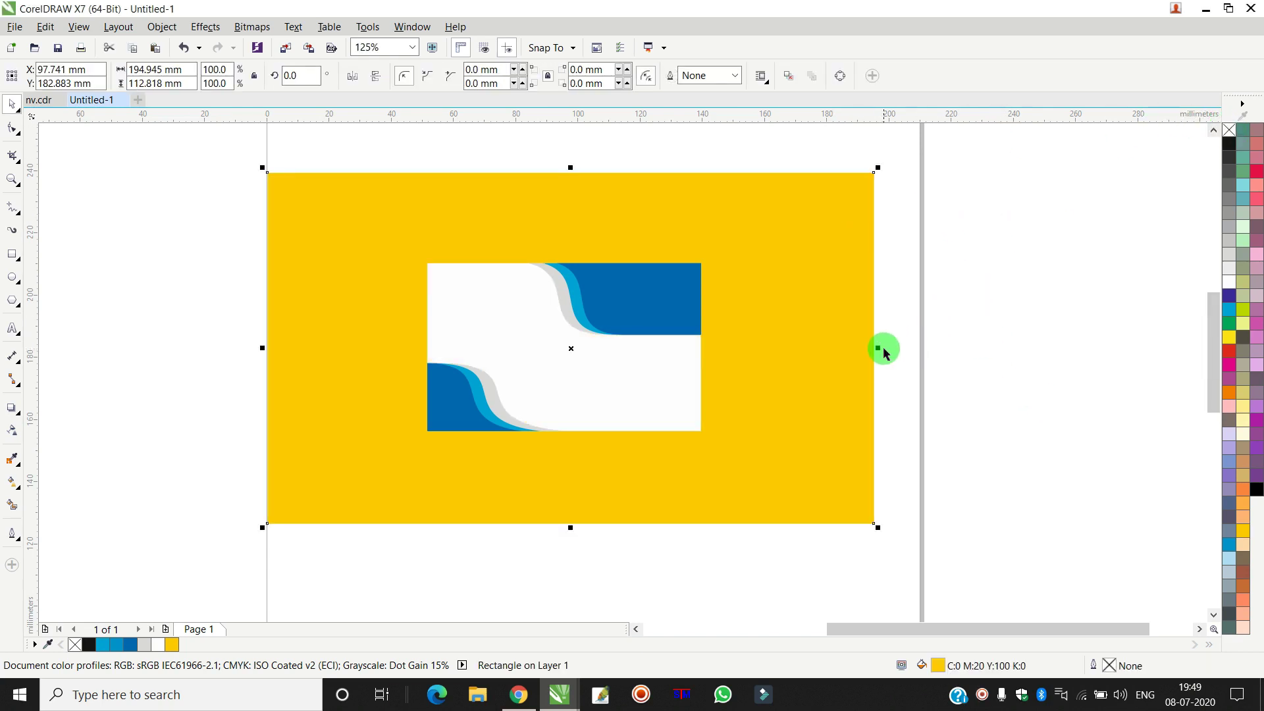
drag(878, 348, 777, 347)
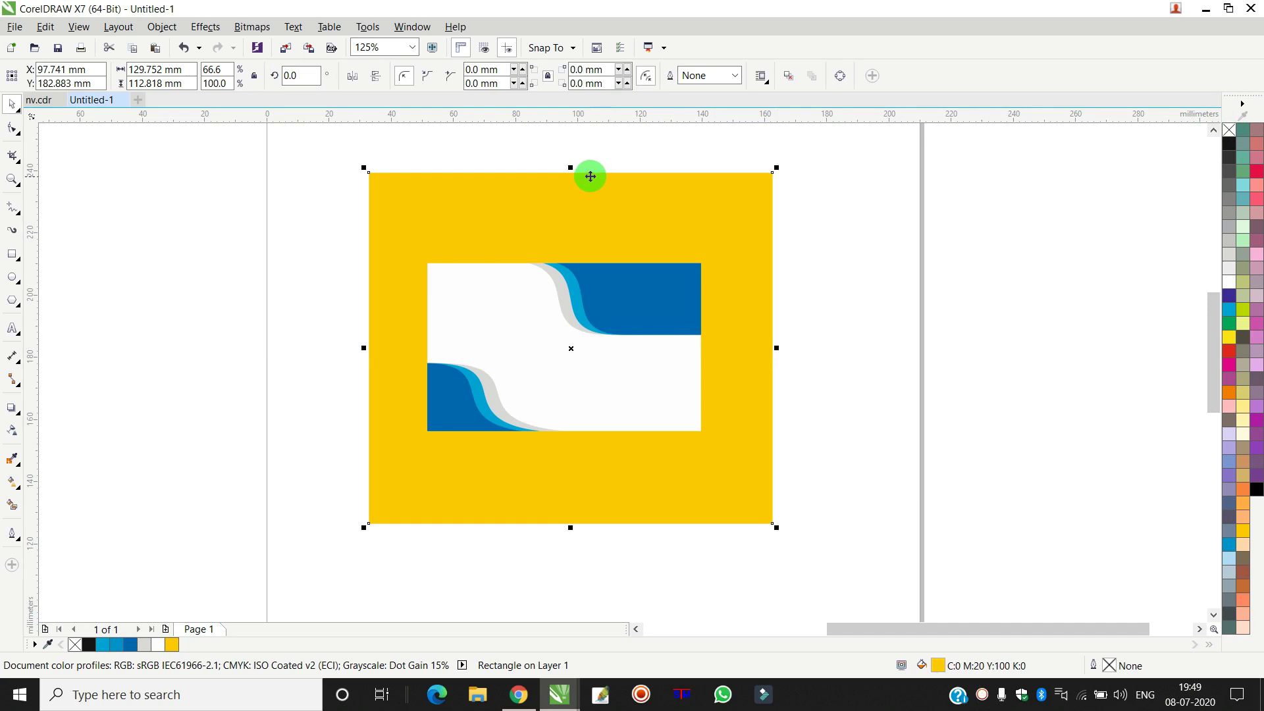
key(Escape)
click(690, 196)
drag(575, 169, 615, 222)
Step: Group the white card rectangle together with its six curved shapes, leaving out the yellow background
drag(879, 204, 324, 454)
right_click(627, 294)
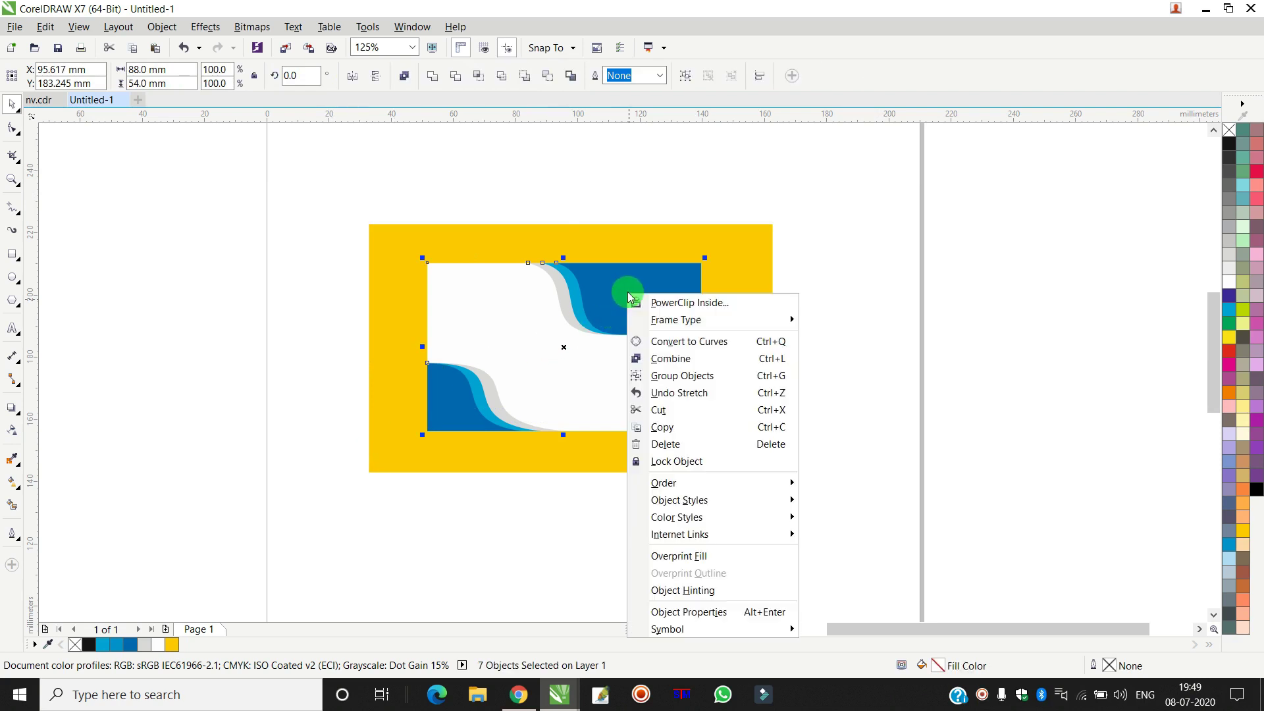
click(690, 381)
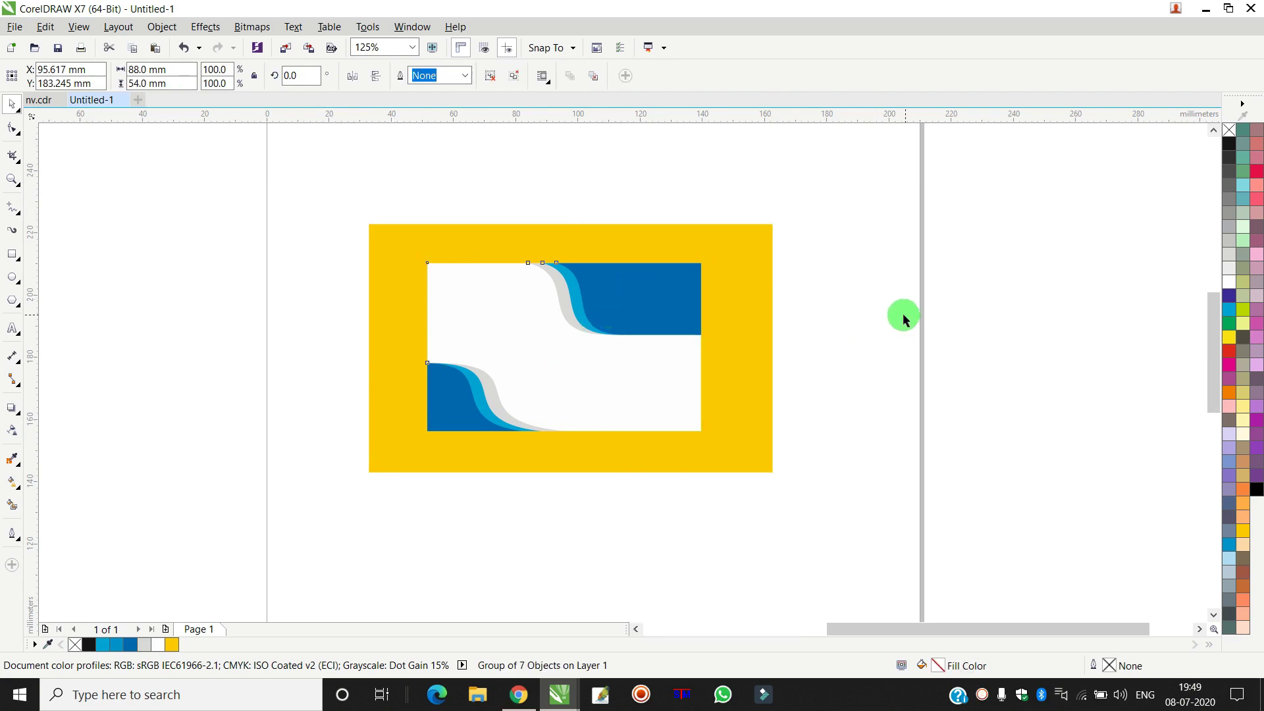
click(902, 316)
Step: Move the four prepared text and logo objects from beside the page to just right of the yellow rectangle
scroll(550, 337, up, 2)
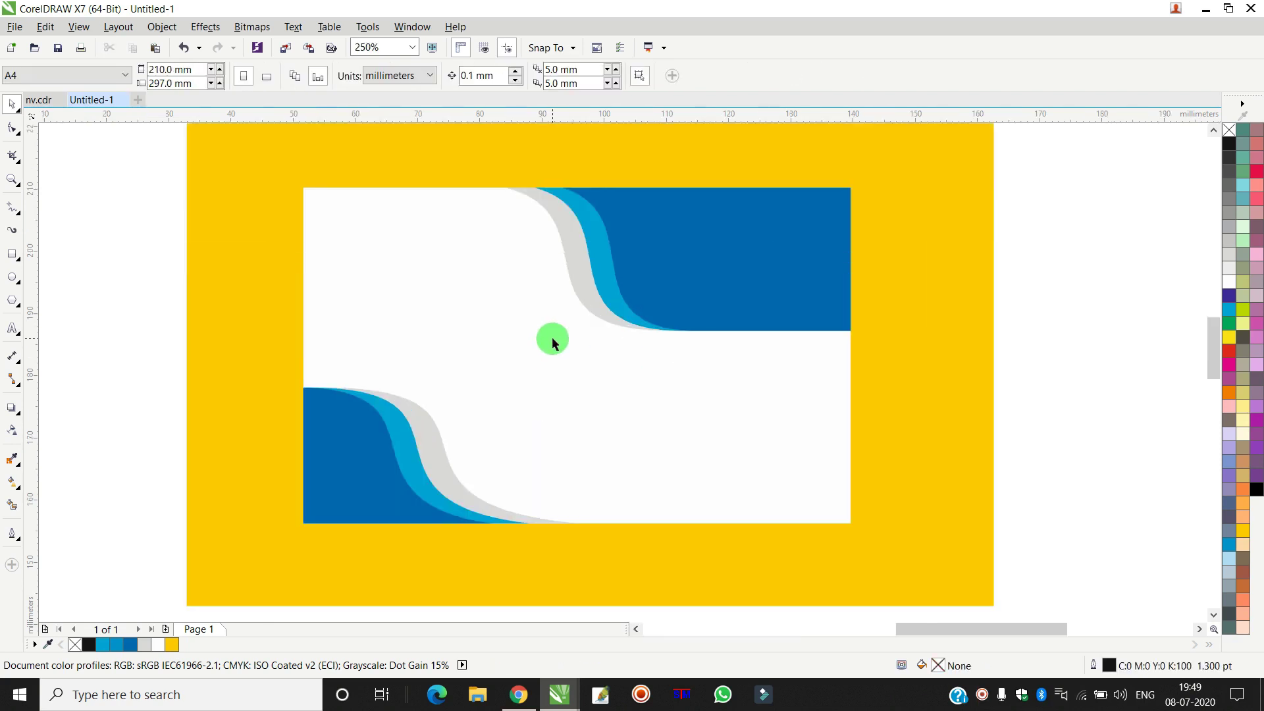
scroll(553, 335, down, 3)
drag(436, 176, 258, 341)
drag(318, 313, 601, 344)
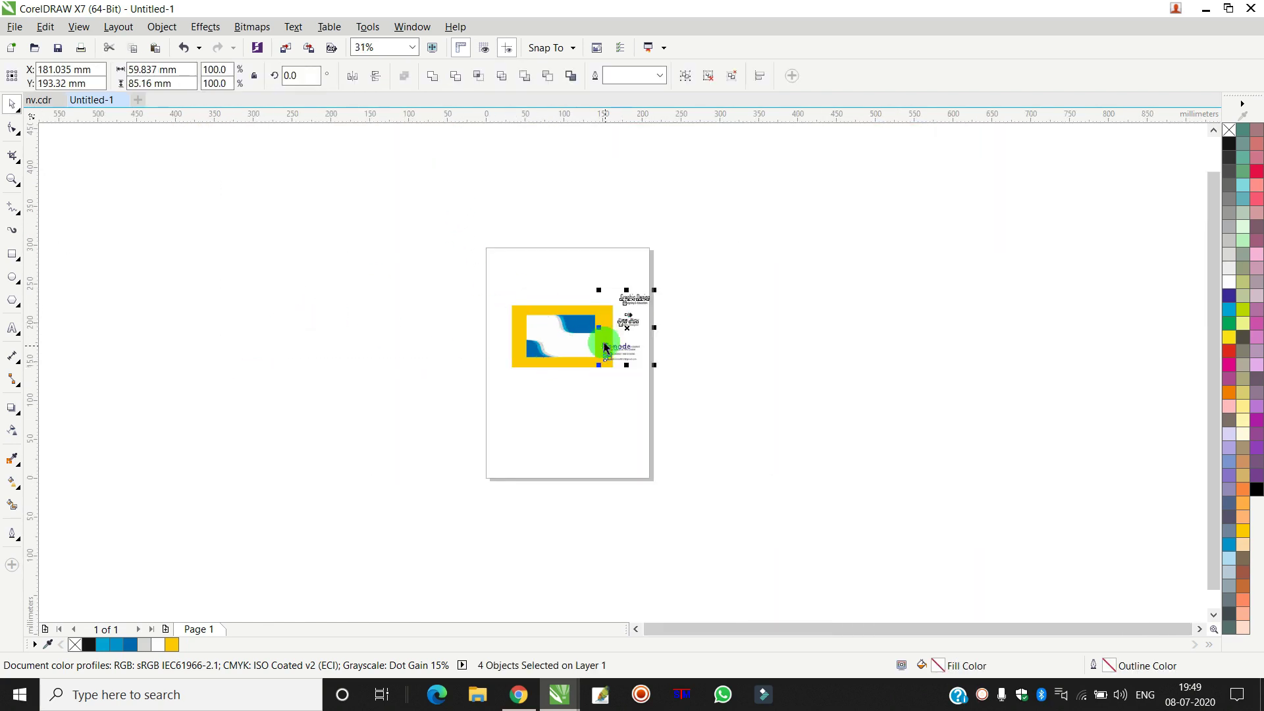
scroll(602, 345, up, 3)
drag(708, 368, 790, 355)
Step: Move the contact details group with its icons onto the white area in the card's lower right
drag(1085, 283, 602, 521)
drag(737, 458, 270, 397)
scroll(353, 472, down, 2)
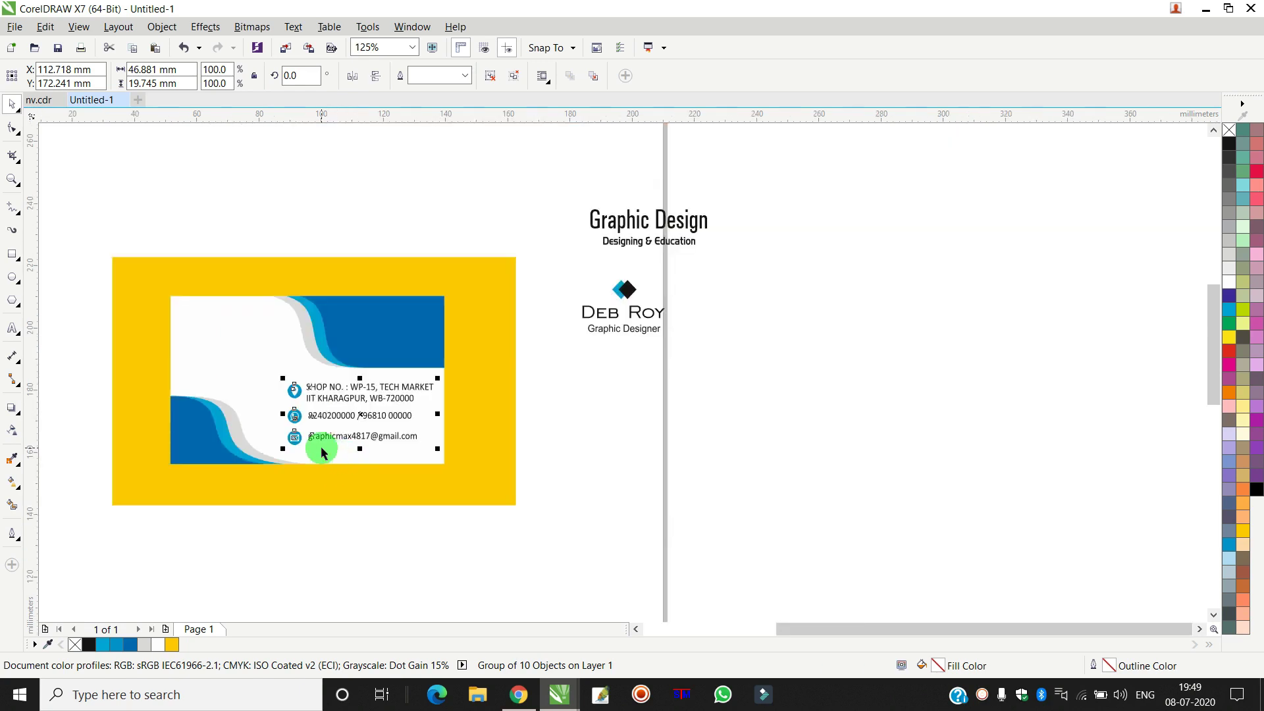
Step: Nudge the contact details group slightly left and down to fit beside the lower-left curves
scroll(321, 452, up, 2)
key(Down)
key(Down)
key(Left)
key(Left)
key(Left)
key(Left)
key(Left)
key(Left)
key(Left)
key(Left)
key(Left)
key(Left)
key(Left)
key(Left)
key(Left)
key(Left)
key(Left)
key(Left)
key(Left)
key(Left)
key(Left)
key(Left)
key(Left)
key(Down)
key(Down)
key(Down)
key(Down)
key(Down)
key(Down)
key(Down)
key(Down)
key(Down)
key(Down)
key(Down)
key(Down)
key(Down)
key(Down)
key(Down)
key(Down)
key(Down)
key(Down)
key(Down)
key(Down)
key(Down)
key(Down)
key(Down)
key(Down)
key(Down)
key(Down)
key(Down)
key(Down)
key(Down)
key(Left)
Step: Fill the "Graphic Design" title and its "Designing & Education" tagline with white and move them onto the card's upper-right blue shape
scroll(748, 198, down, 4)
scroll(709, 167, up, 2)
drag(922, 146, 638, 253)
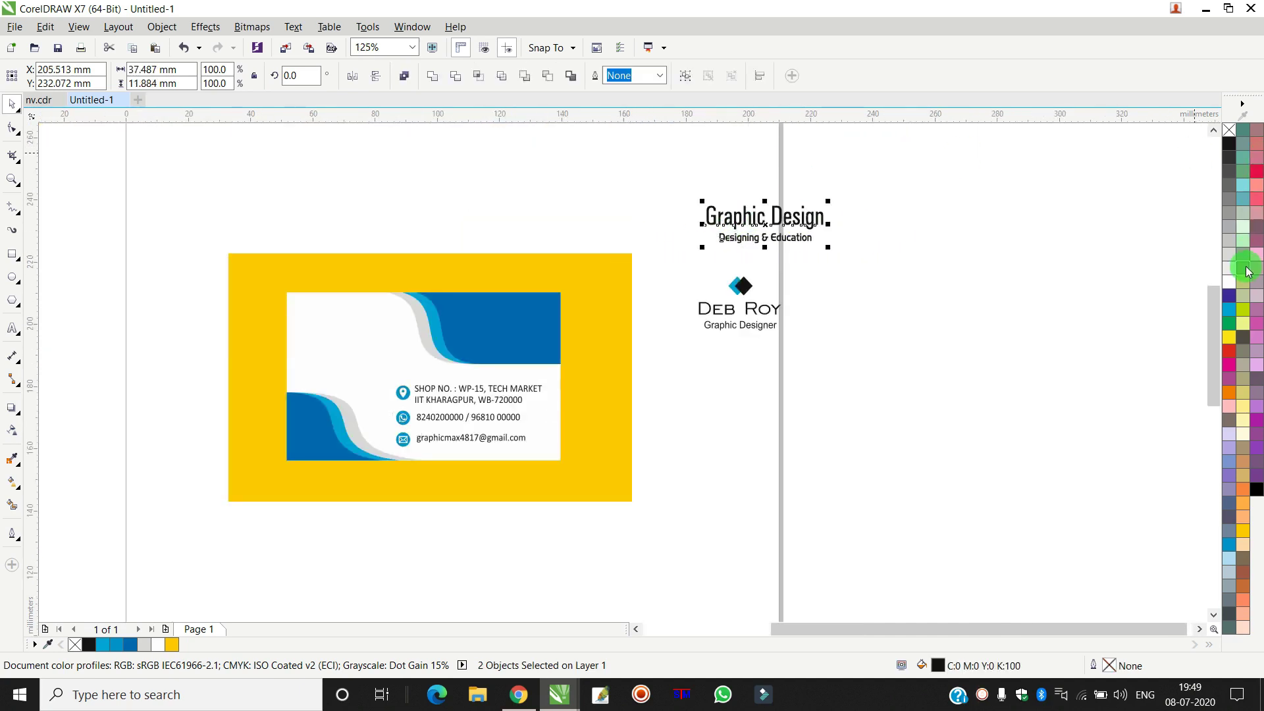
click(1224, 285)
drag(763, 217, 502, 323)
scroll(502, 323, up, 3)
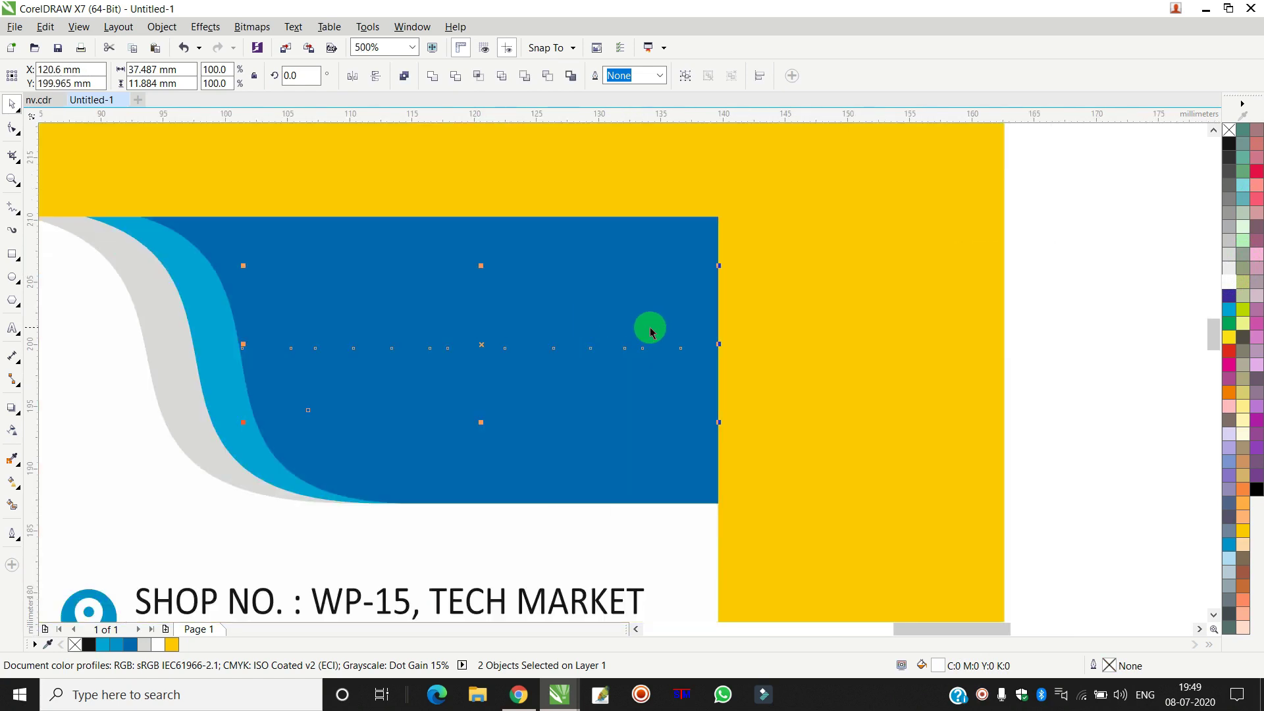
Step: Nudge the white title and tagline left and slightly down, away from the blue shape's right edge
key(Left)
key(Left)
key(Left)
key(Left)
key(Left)
key(Left)
key(Left)
key(Left)
key(Left)
key(Left)
key(Left)
key(Left)
key(Left)
key(Left)
key(Left)
key(Left)
key(Left)
key(Left)
key(Left)
key(Left)
key(Left)
key(Left)
key(Left)
key(Left)
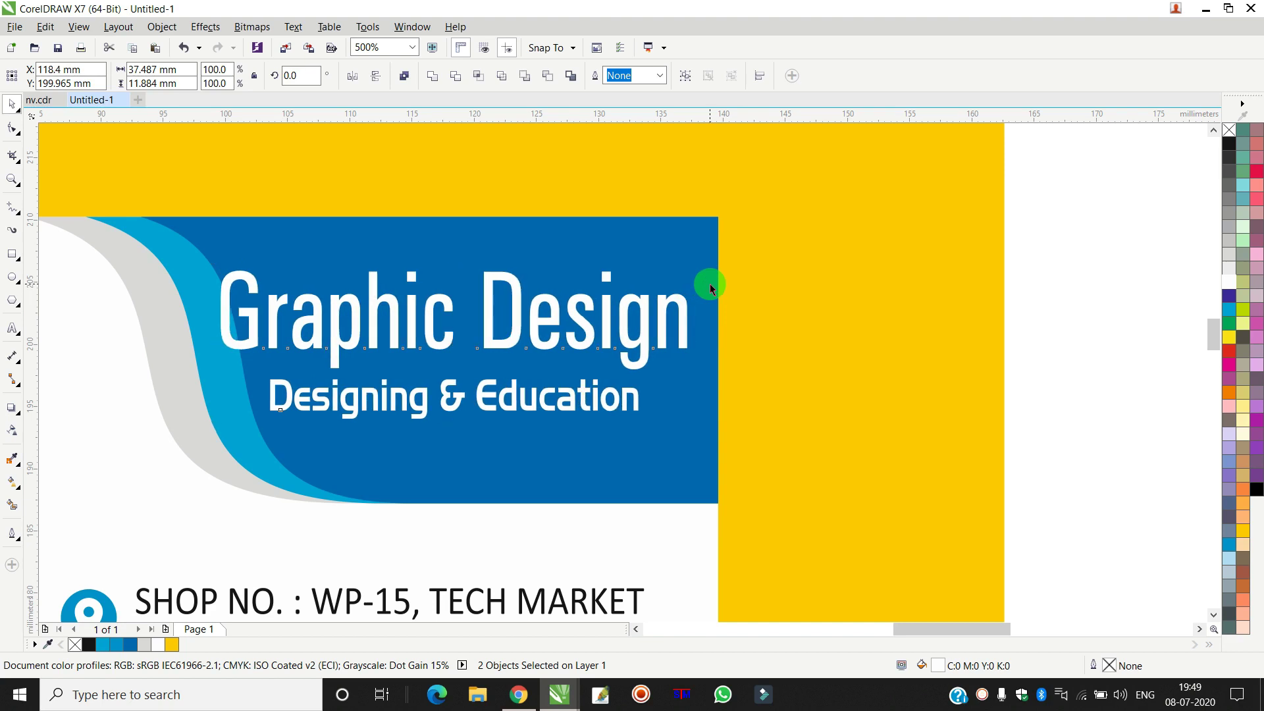
key(Down)
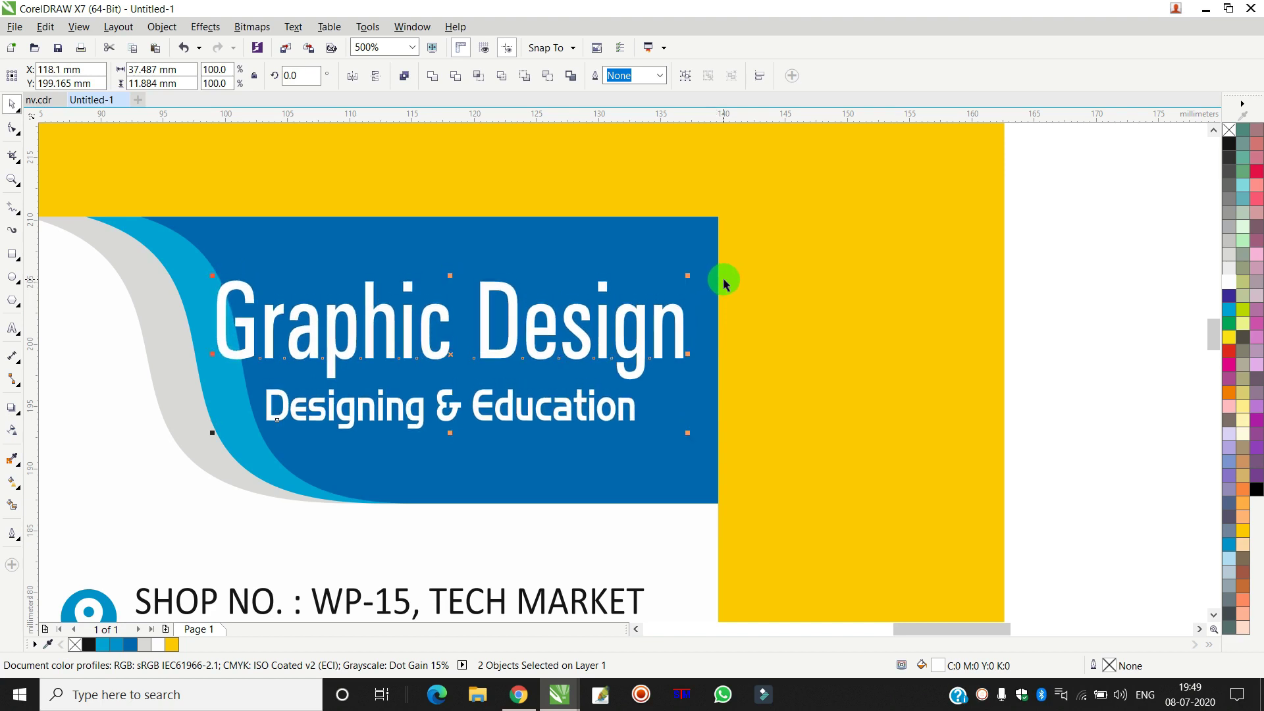
Step: Move the title and tagline up out of the way and stretch the three upper-right curved shapes wider toward the left
scroll(724, 277, down, 2)
click(722, 245)
key(ctrl+z)
drag(932, 153, 450, 368)
drag(576, 337, 569, 239)
drag(932, 220, 326, 401)
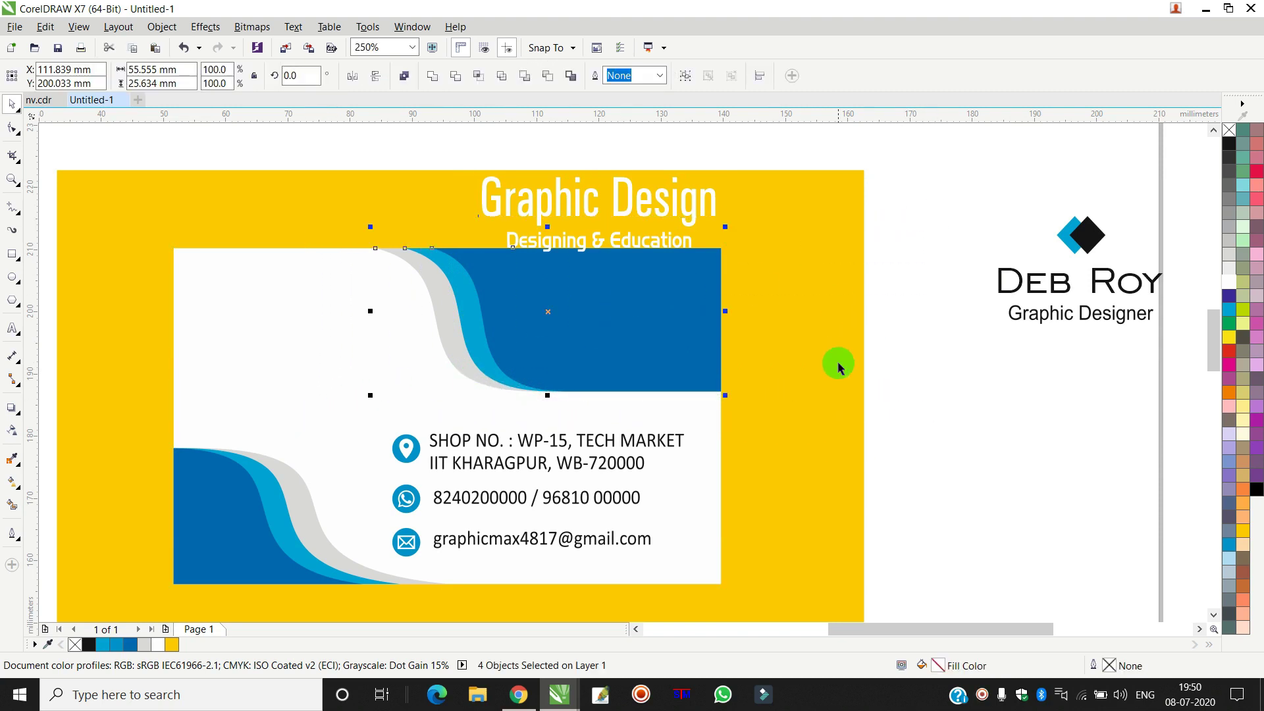
drag(875, 428, 349, 241)
drag(369, 319, 329, 319)
Step: Place the title and tagline back on the widened blue shape and move the logo group onto the card's upper-left white area
drag(942, 145, 446, 267)
drag(534, 253, 567, 342)
scroll(654, 315, down, 4)
drag(733, 347, 511, 340)
scroll(514, 349, up, 5)
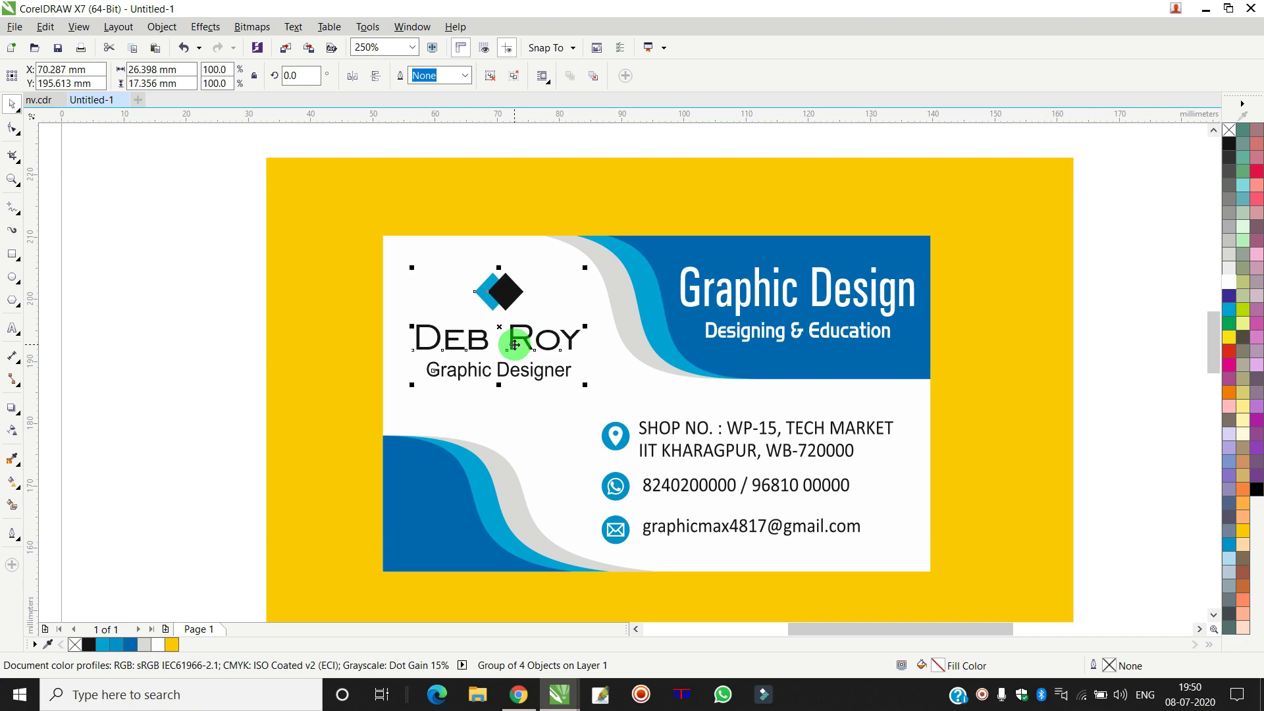
Step: Recolour only the name text inside the logo group with the dark blue used for the card's curves
ctrl+click(448, 333)
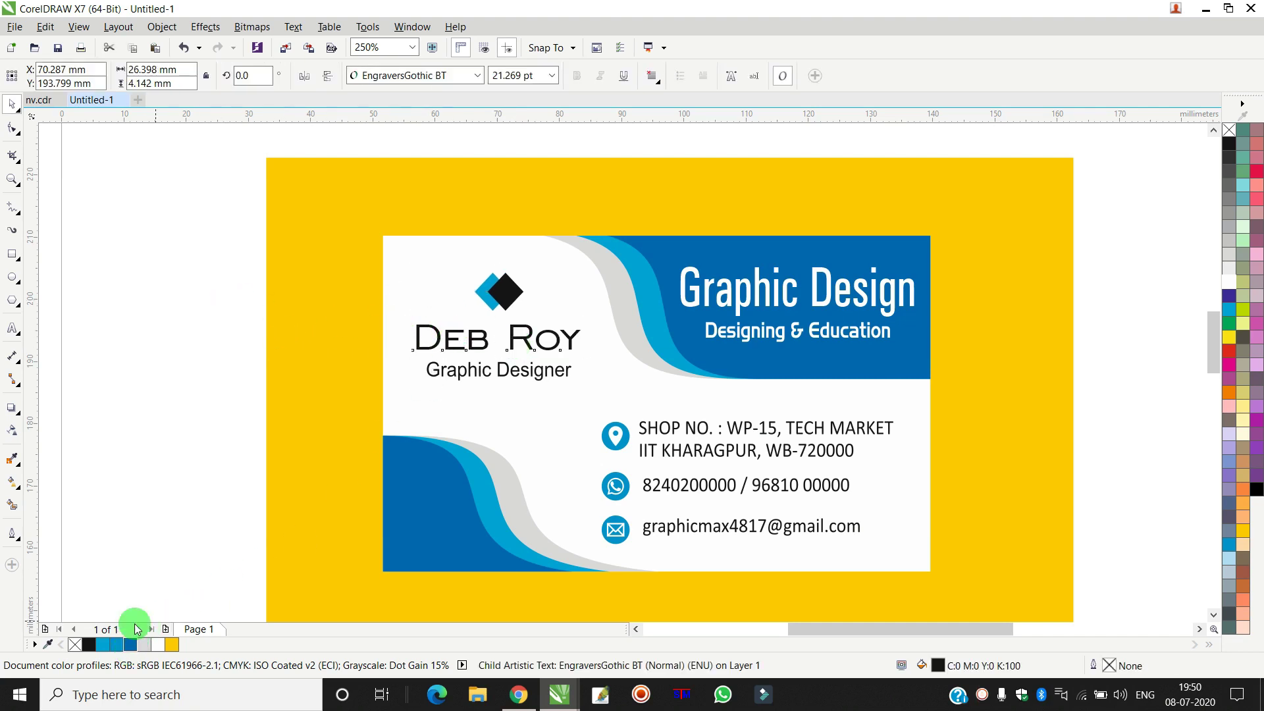
click(165, 436)
click(515, 371)
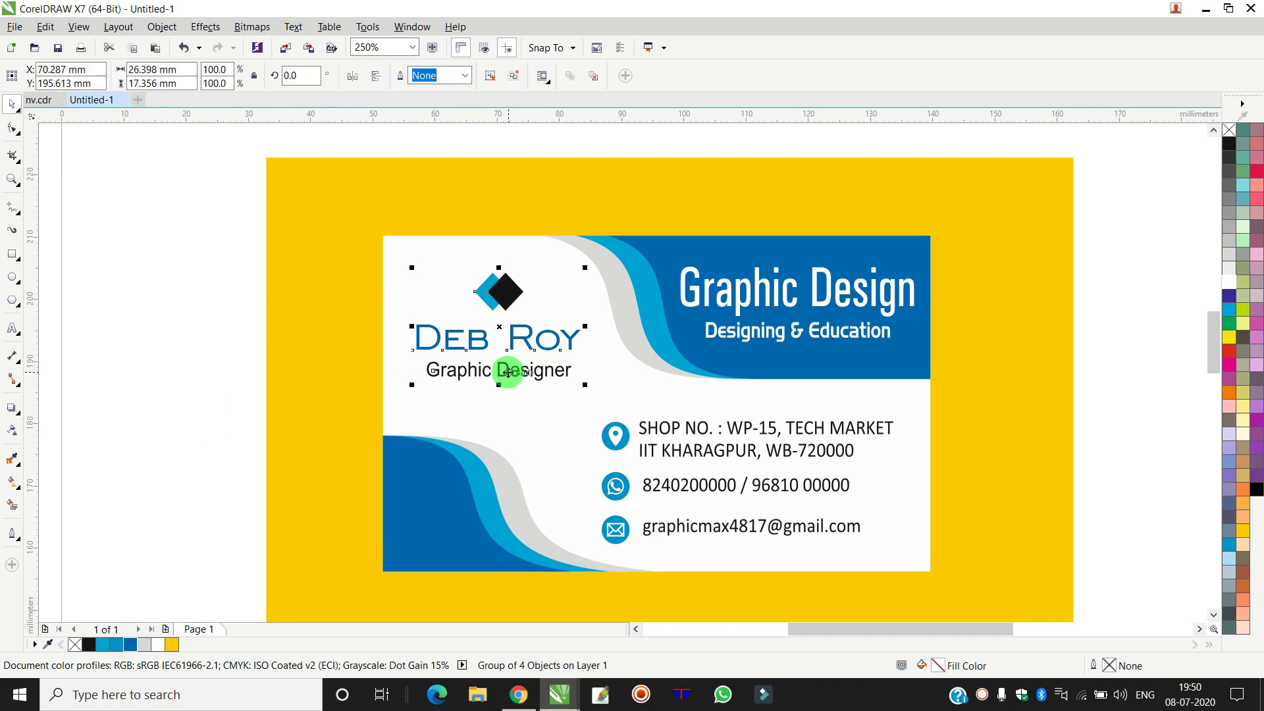
Step: Group the white card, its curves, title, logo and contact details together, leaving out the yellow background
scroll(511, 357, down, 2)
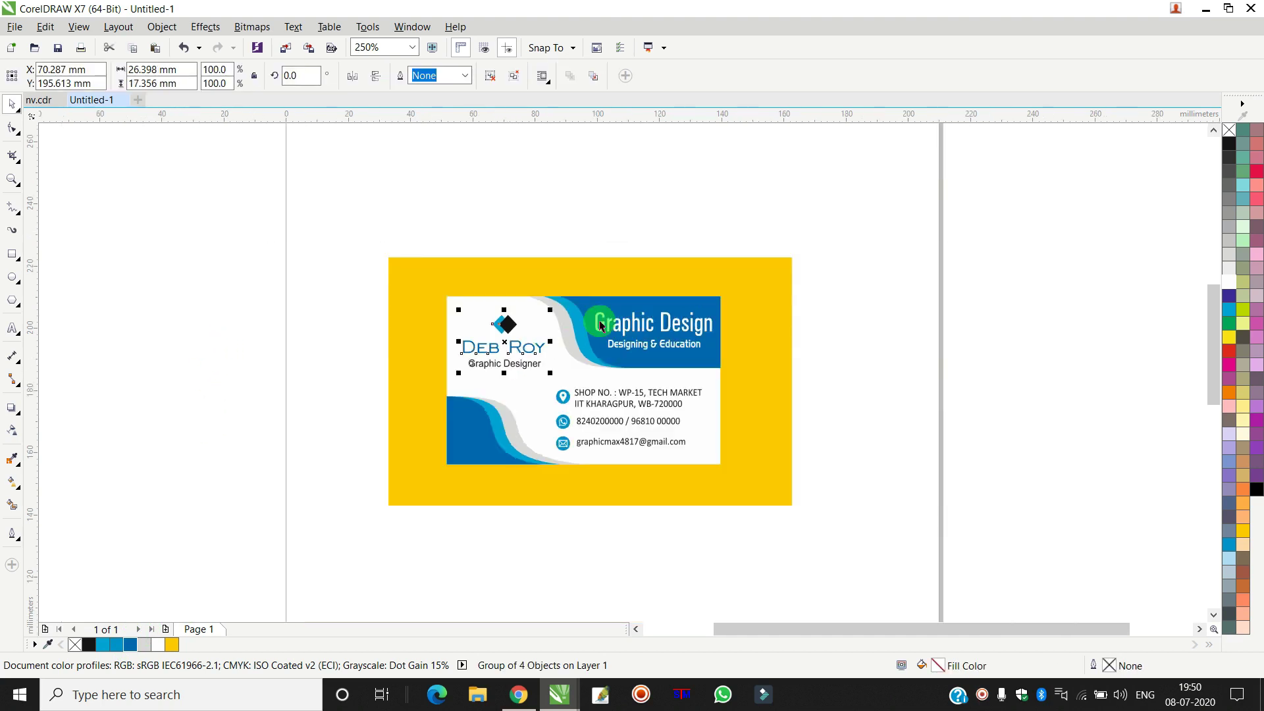
click(891, 262)
drag(302, 245, 749, 485)
right_click(660, 355)
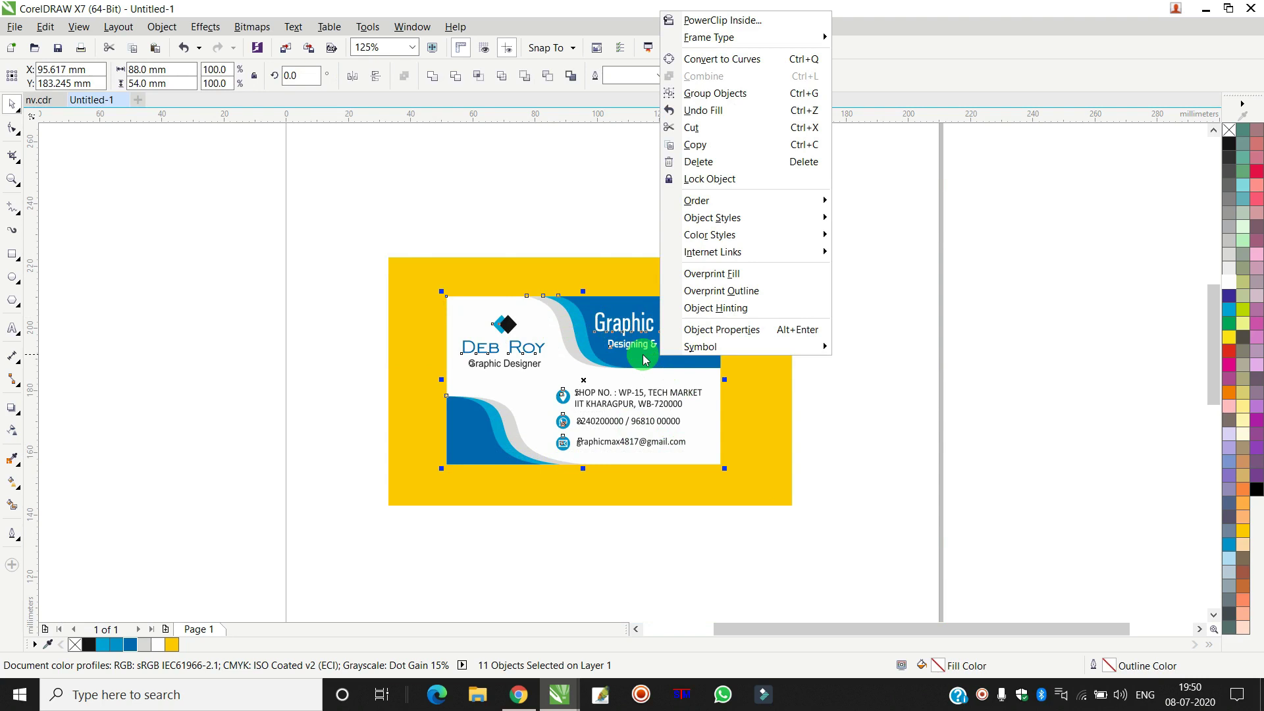
click(711, 93)
Step: Activate the Zoom tool for a closer view of the finished card
click(12, 179)
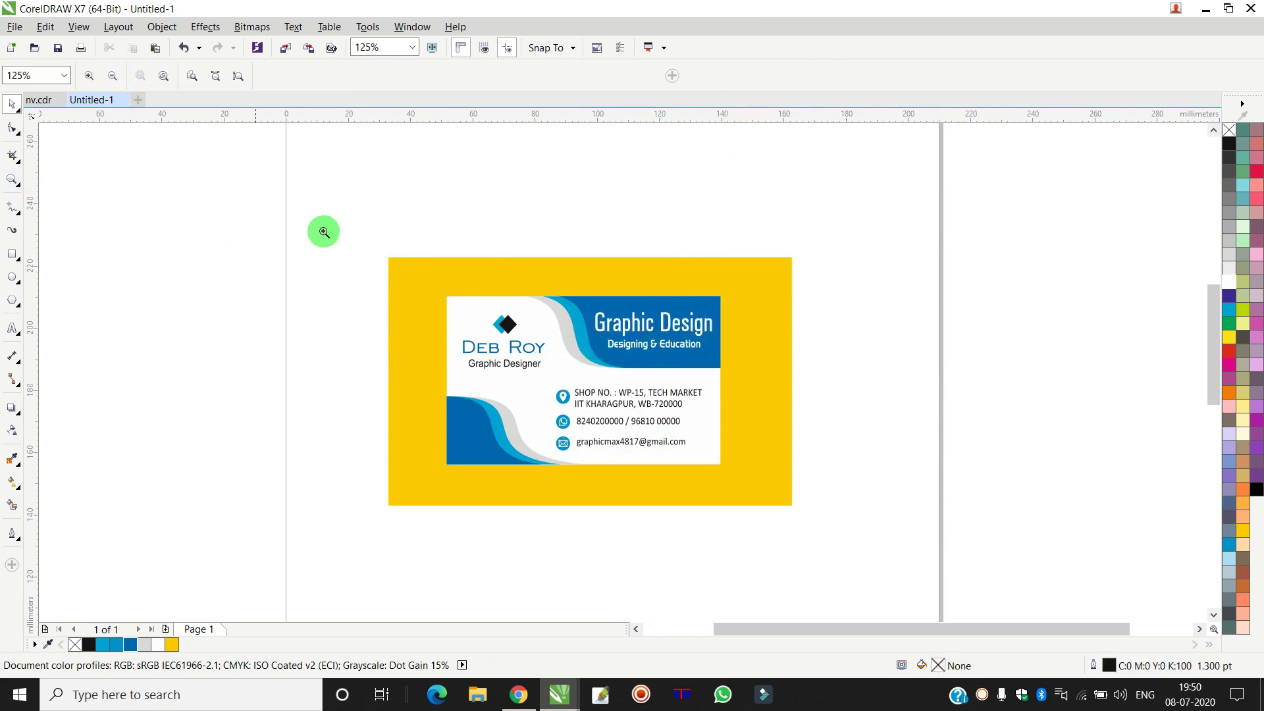